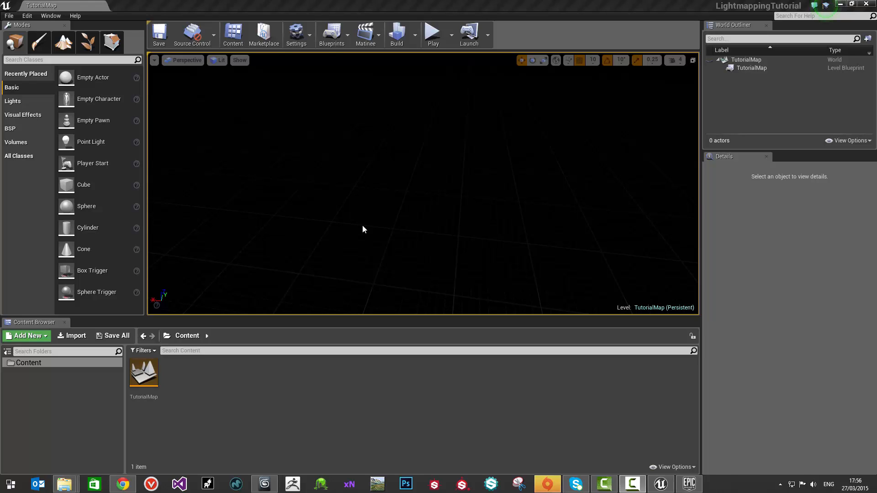
Step: Switch to 3ds Max and select the floor plane and the column in turn to inspect them as separate objects
left_click(264, 484)
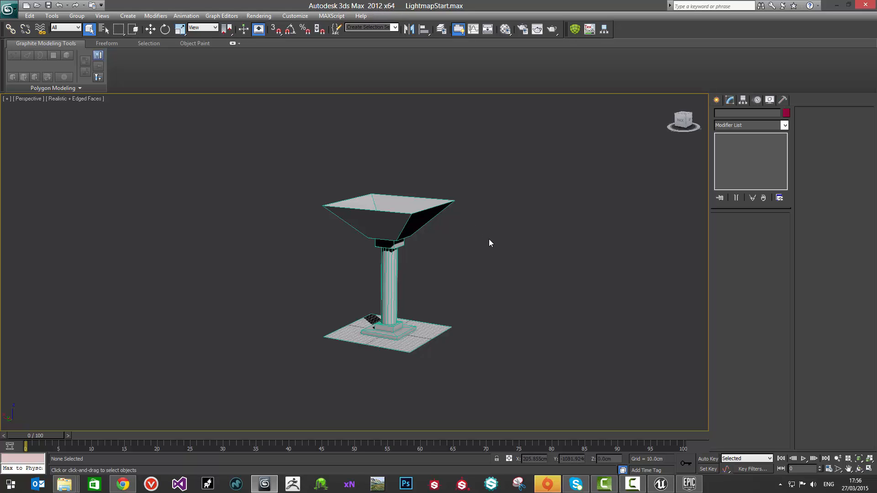
middle_click_drag(386, 247, 403, 226)
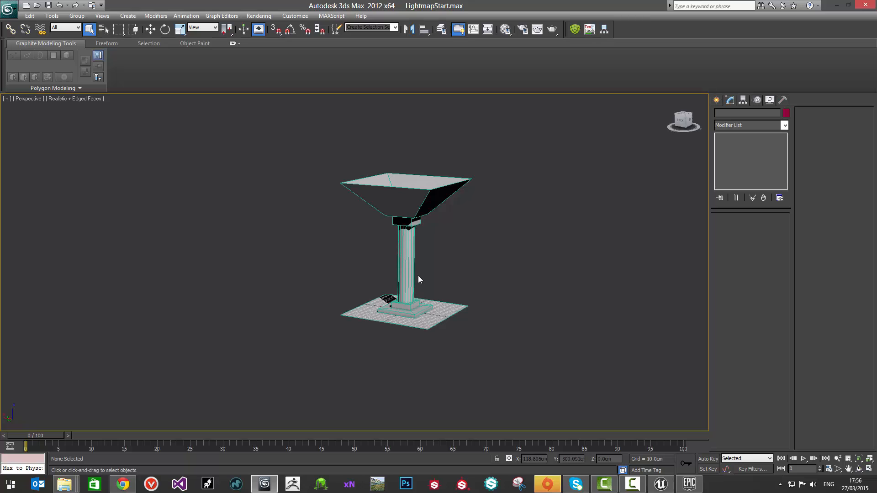
scroll(417, 278, "up", 3)
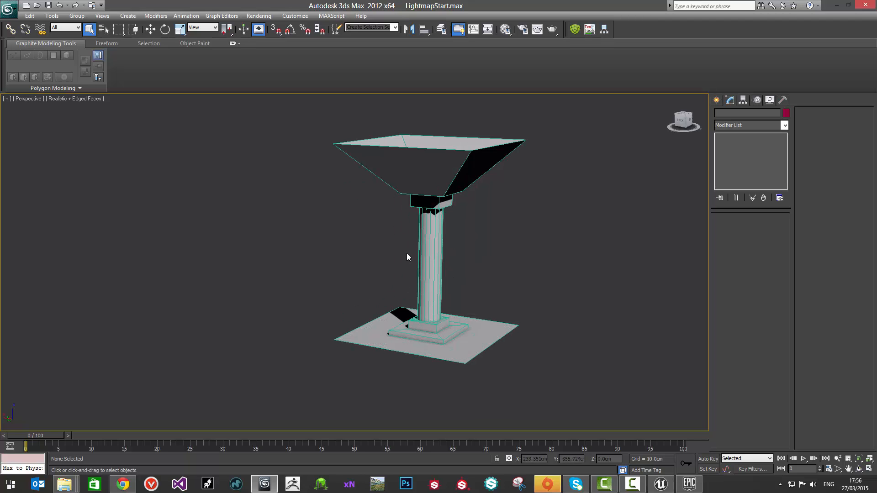
middle_click_drag(408, 257, 397, 281)
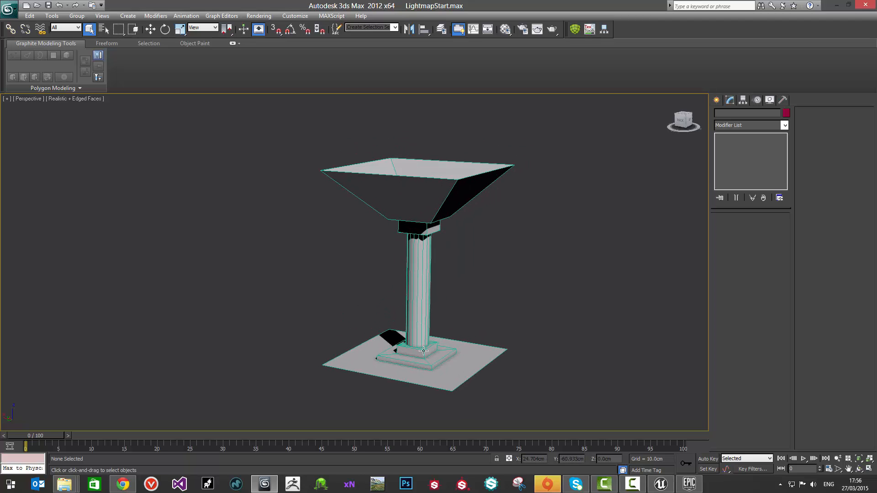
left_click(466, 376)
left_click(540, 336)
left_click(419, 201)
left_click(557, 299)
left_click(448, 373)
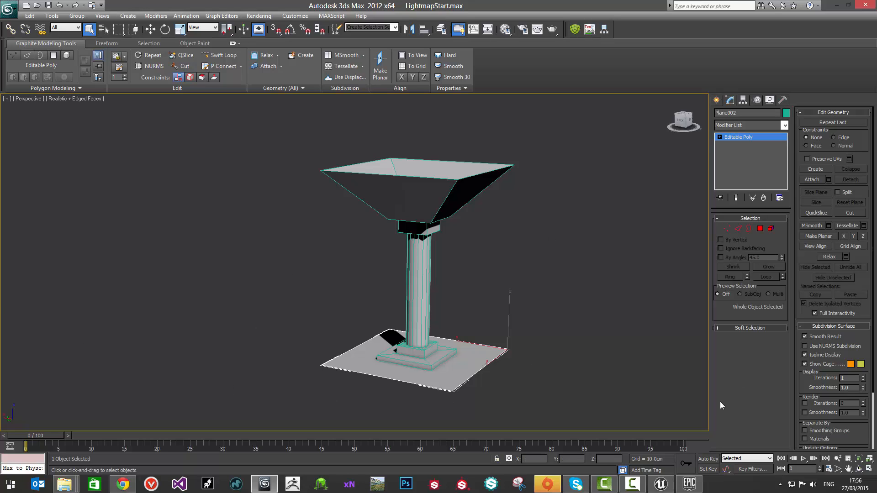
left_click(427, 289)
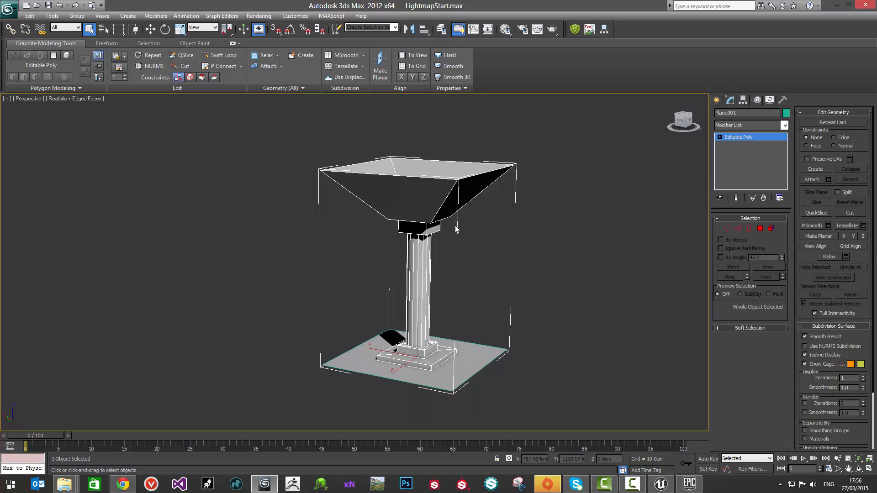
Step: Examine the column's cap, shaft and base and the floor plane beneath it from several angles
scroll(461, 237, "up", 3)
left_click(524, 264)
middle_click_drag(513, 287, 411, 218, "alt")
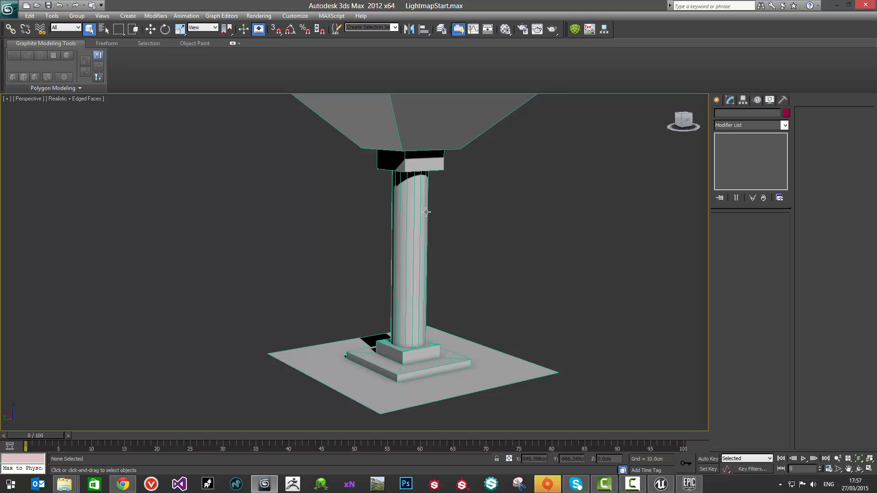
middle_click_drag(430, 222, 453, 282)
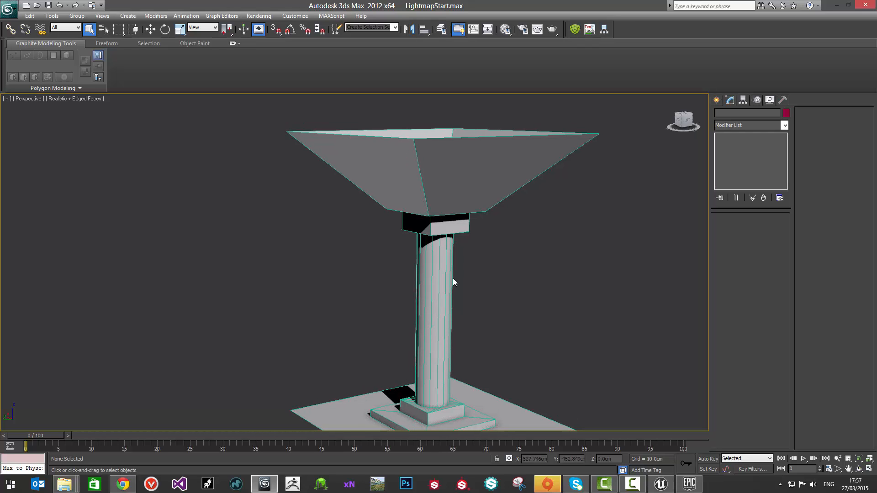
middle_click_drag(454, 269, 374, 254, "alt")
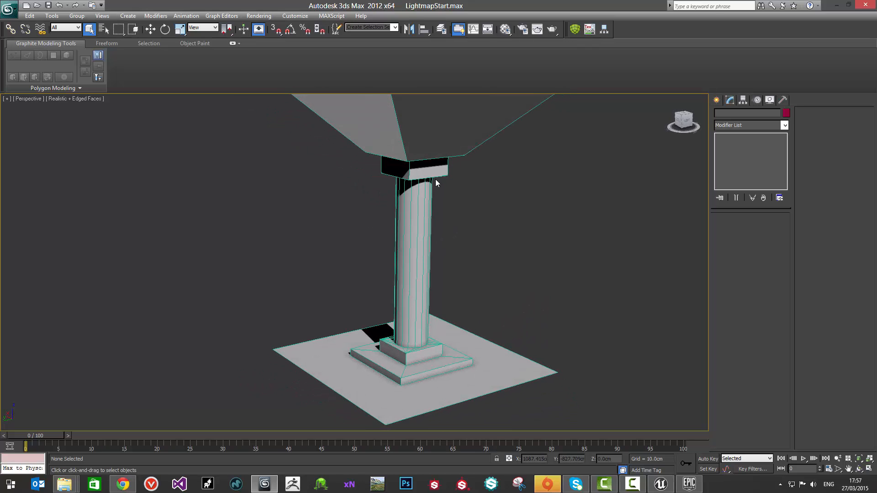
left_click(398, 192)
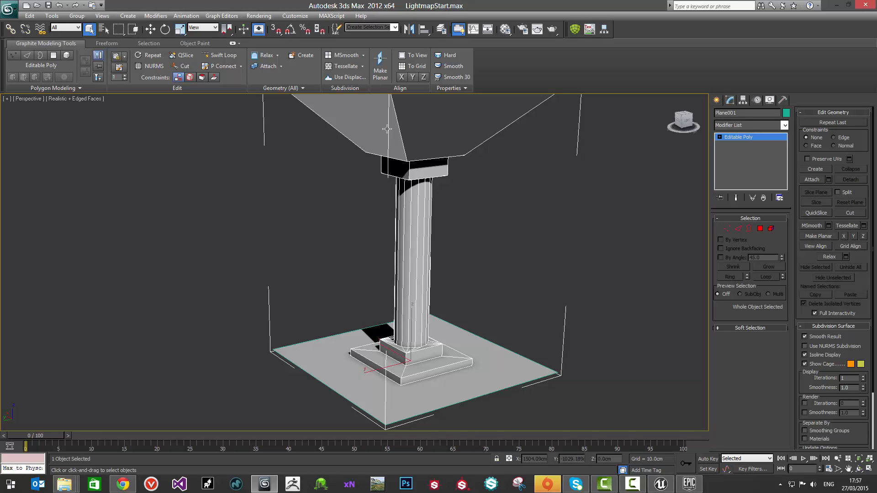
left_click(498, 345)
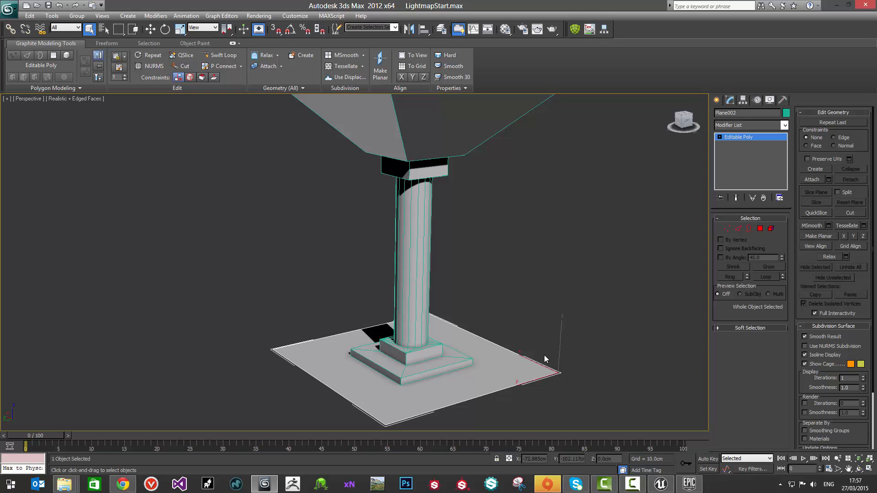
middle_click_drag(544, 358, 521, 278, "alt")
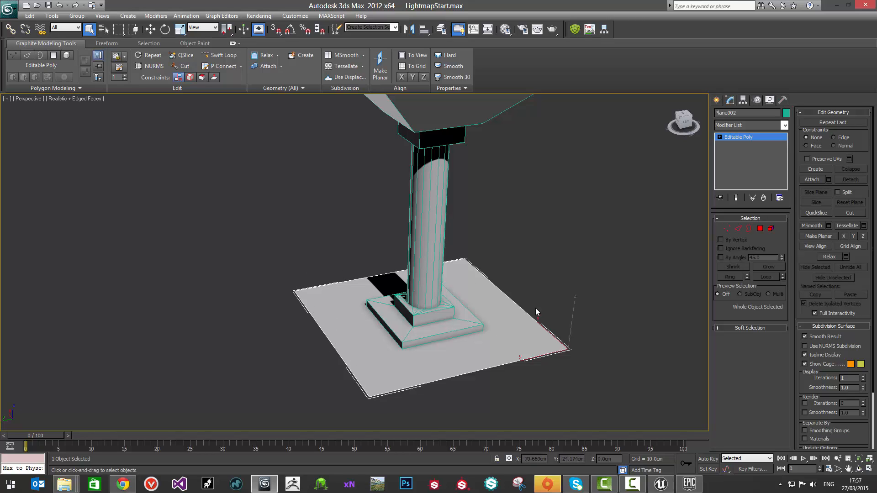
middle_click_drag(410, 187, 436, 167, "alt")
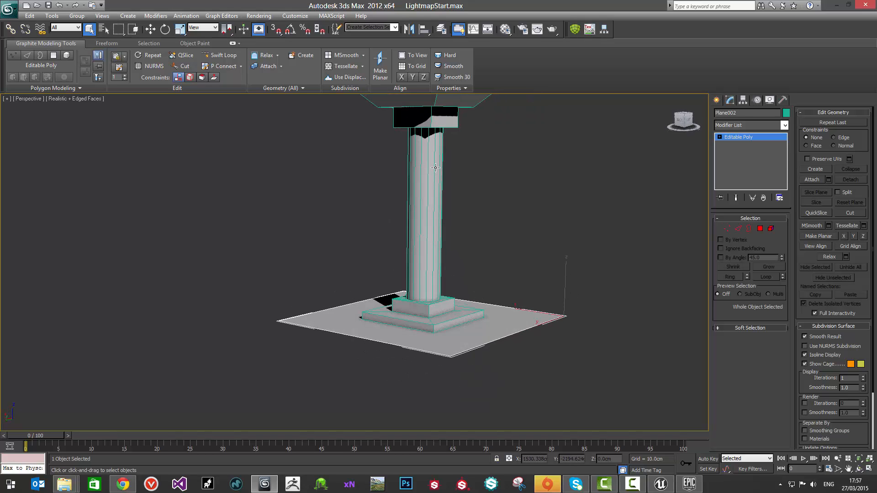
left_click(547, 240)
middle_click_drag(458, 200, 410, 233)
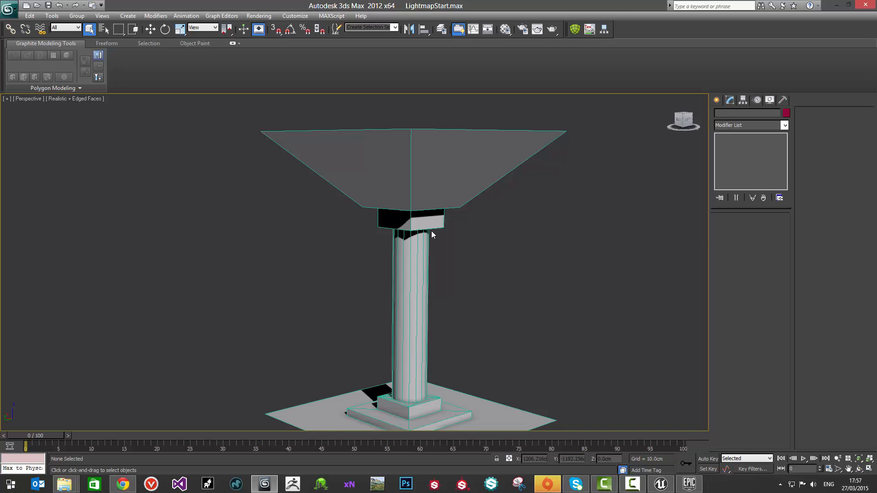
middle_click_drag(431, 231, 428, 204)
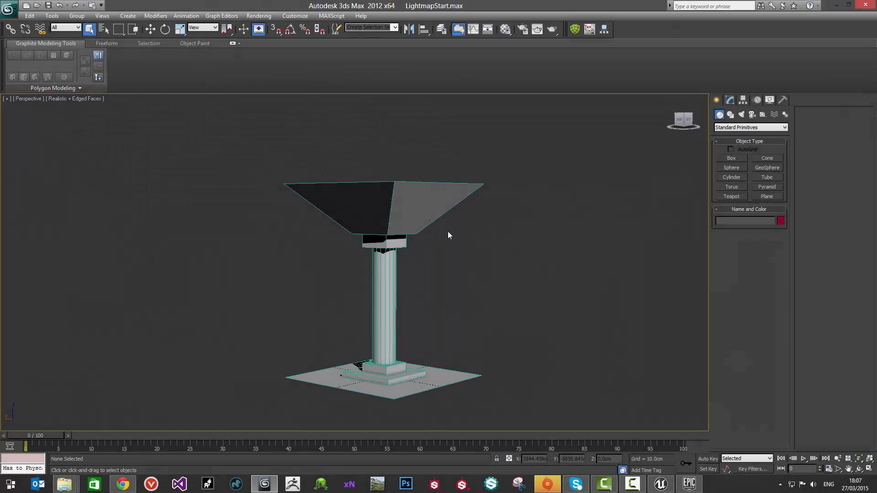
Step: Select the column, hide all unselected objects so the floor plane is out of the scene, and clear the selection
middle_click_drag(447, 235, 386, 251, "alt")
scroll(391, 245, "up", 3)
scroll(391, 246, "down", 3)
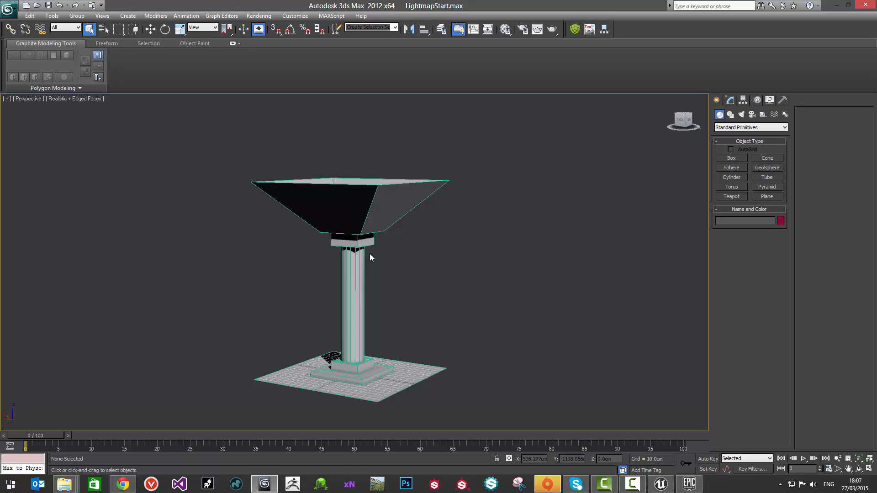
left_click(361, 258)
middle_click_drag(433, 264, 362, 247, "alt")
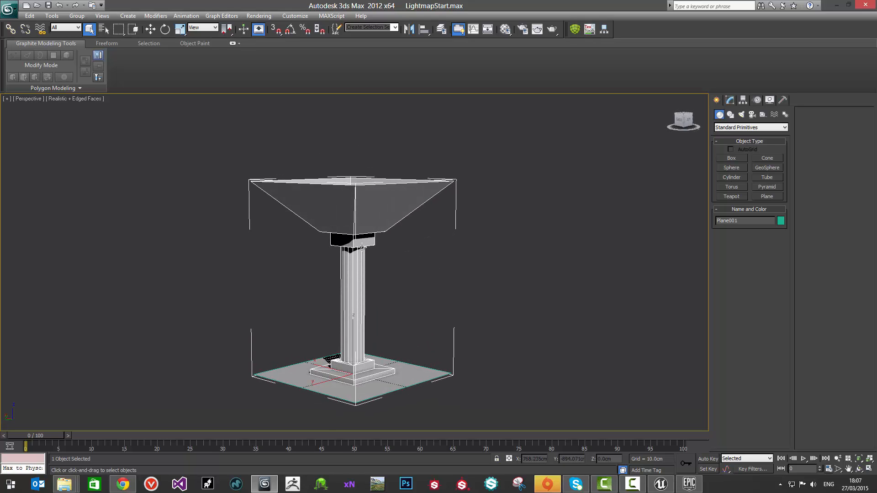
right_click(348, 221)
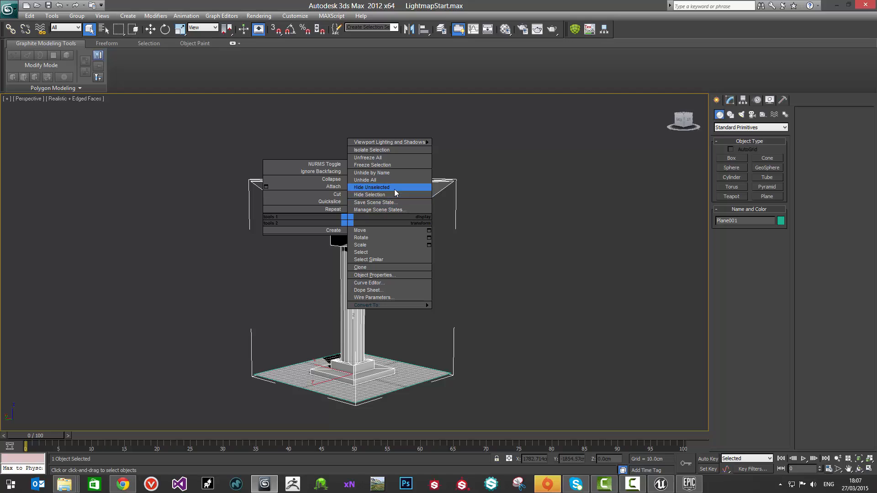
left_click(394, 188)
left_click(463, 313)
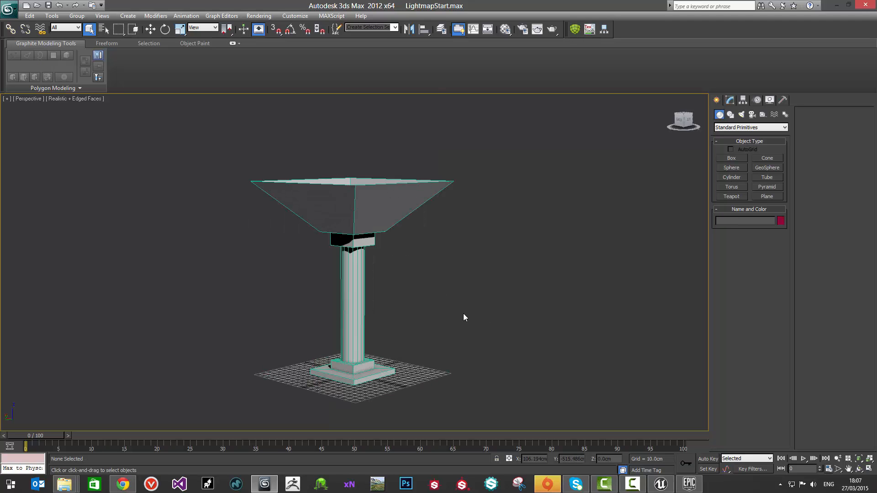
Step: Select the column and examine its flared top, cap, shaft and base from the sides and from below
middle_click_drag(385, 259, 301, 227, "alt")
left_click(349, 196)
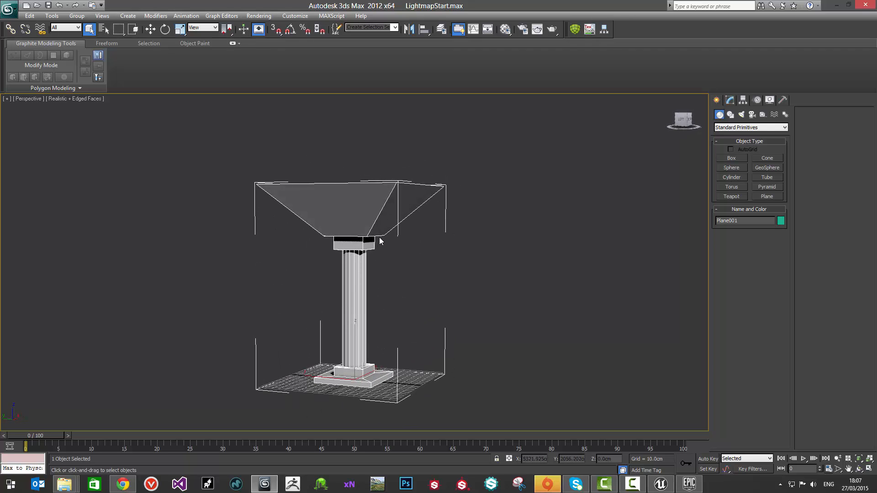
middle_click_drag(381, 244, 368, 217, "alt")
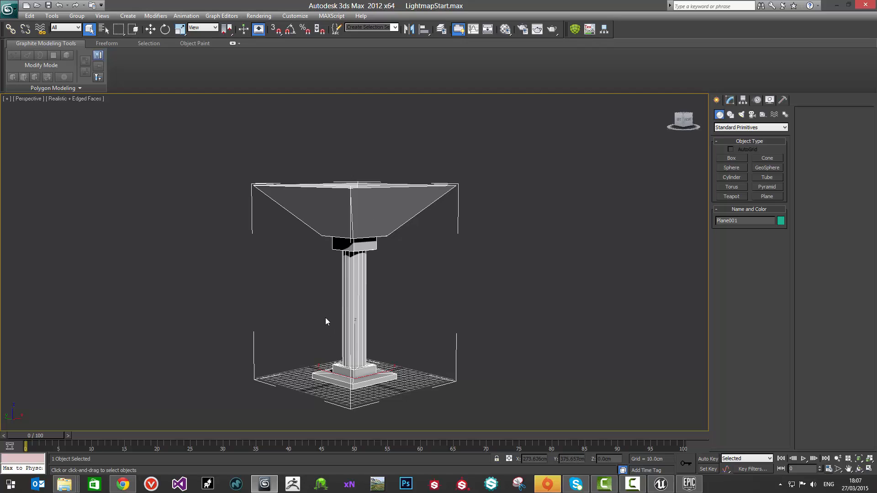
middle_click_drag(331, 267, 340, 282)
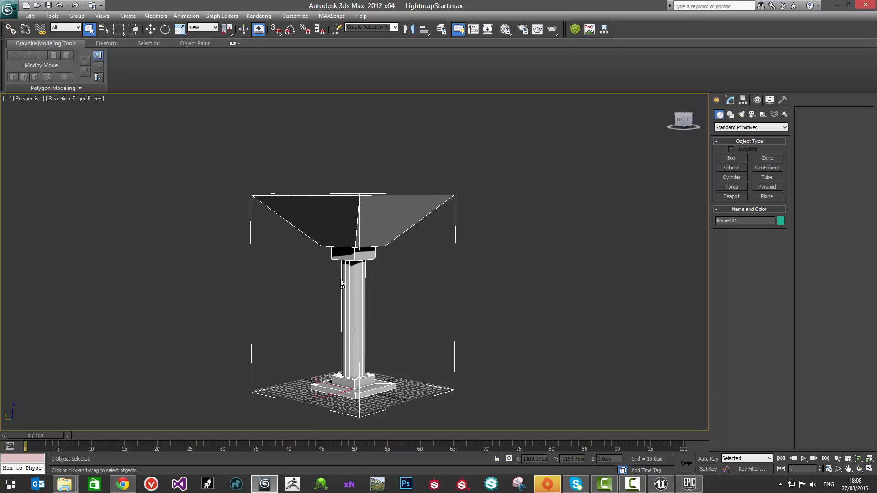
middle_click_drag(454, 231, 463, 233)
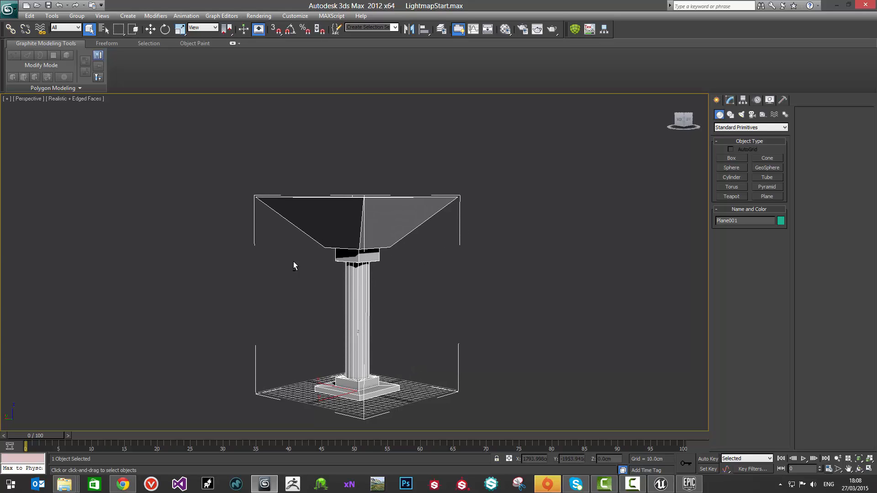
middle_click_drag(293, 261, 382, 208, "alt")
scroll(379, 253, "up", 2)
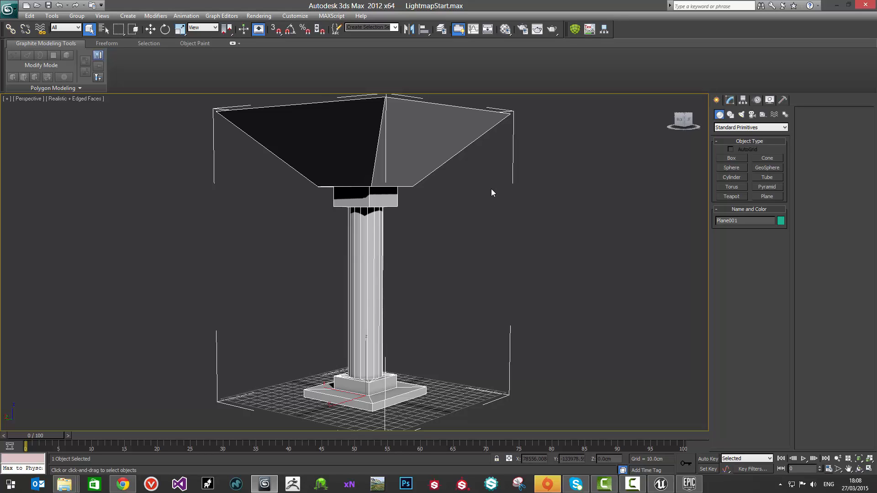
middle_click_drag(352, 198, 363, 177, "alt")
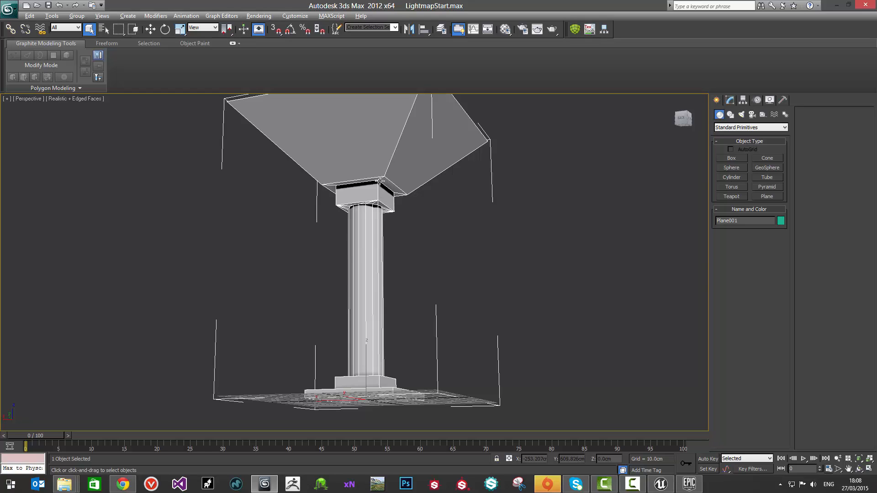
middle_click_drag(378, 181, 372, 150, "alt")
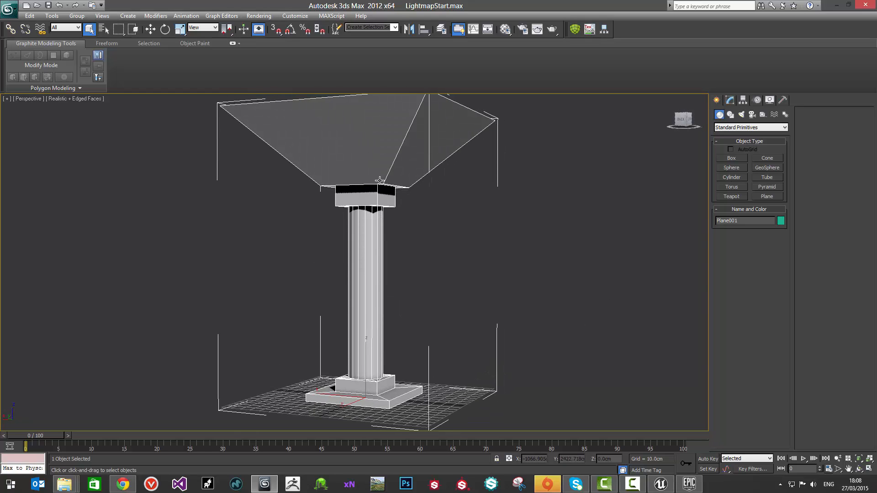
middle_click_drag(381, 216, 382, 258)
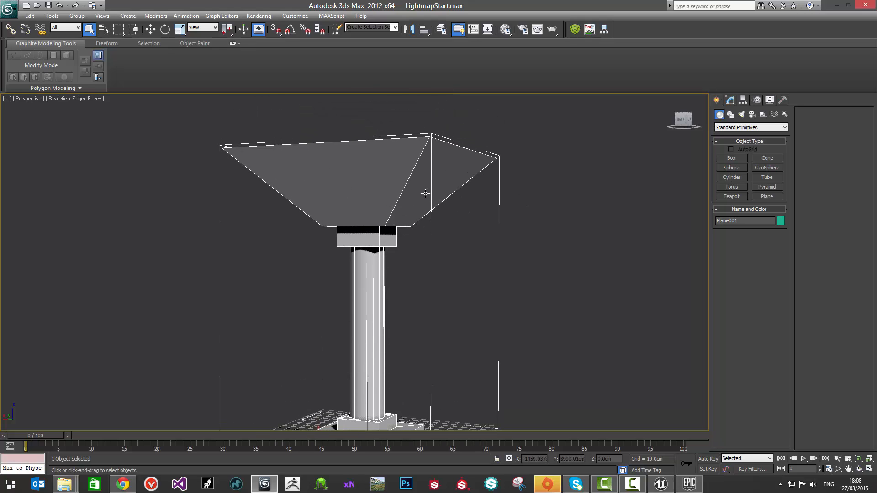
middle_click_drag(425, 194, 398, 197, "alt")
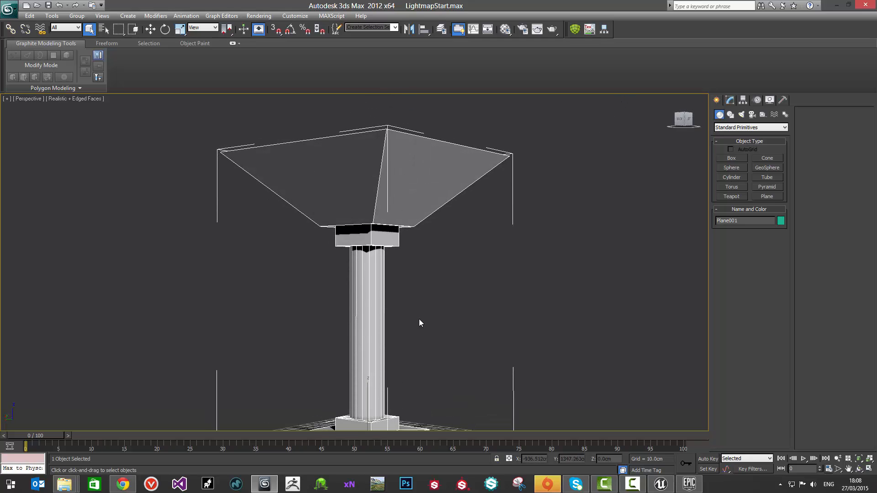
middle_click_drag(464, 180, 449, 160, "alt")
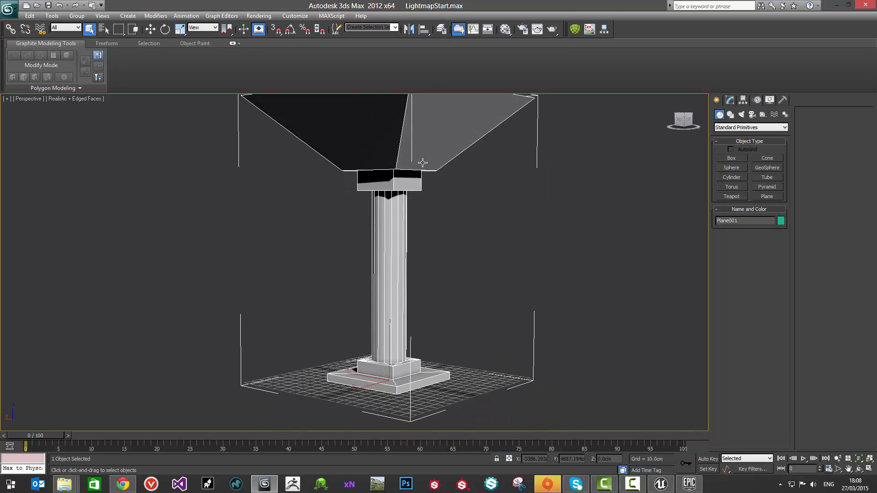
mouse_move(417, 165)
middle_mouse_down()
mouse_move(428, 180)
mouse_move(406, 155)
middle_mouse_up()
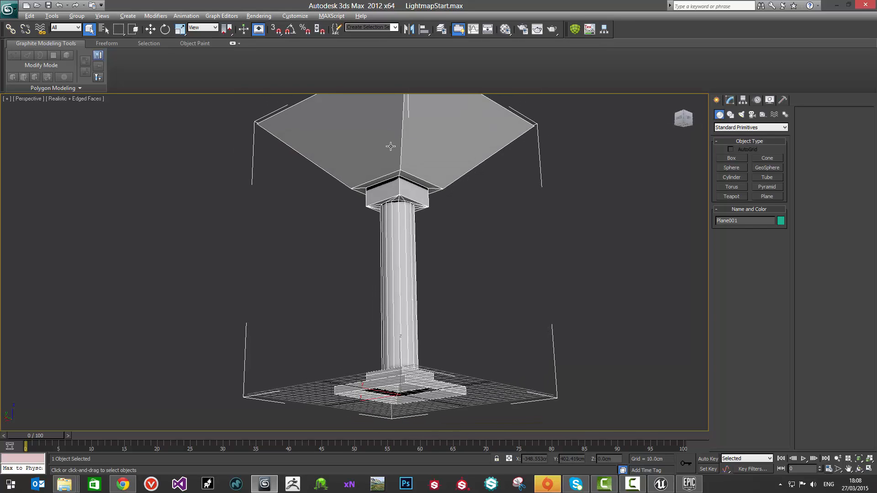
middle_click_drag(390, 143, 413, 173, "alt")
Step: Add an Unwrap UVW modifier to the column
left_click(729, 101)
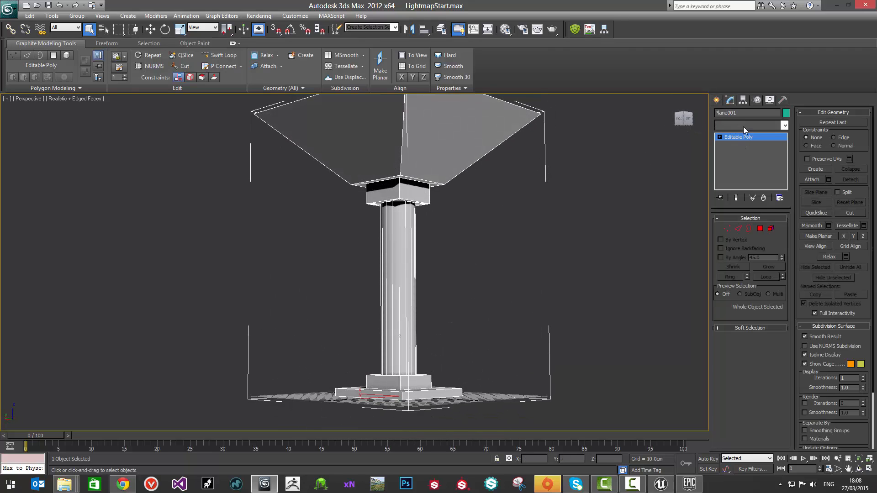
left_click(743, 127)
key("u")
left_click(749, 390)
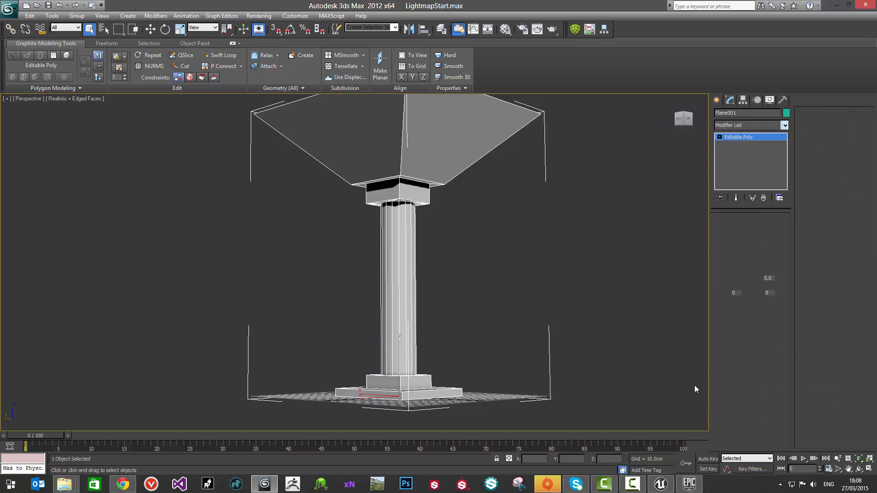
Step: Open the UV editor for the column's Unwrap UVW modifier on map channel 1
middle_click_drag(494, 272, 480, 282, "alt")
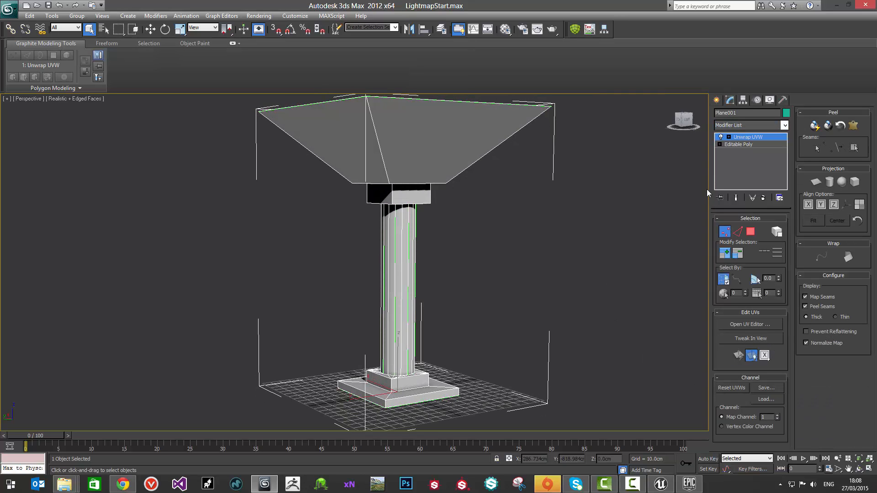
left_click(743, 126)
left_click(689, 158)
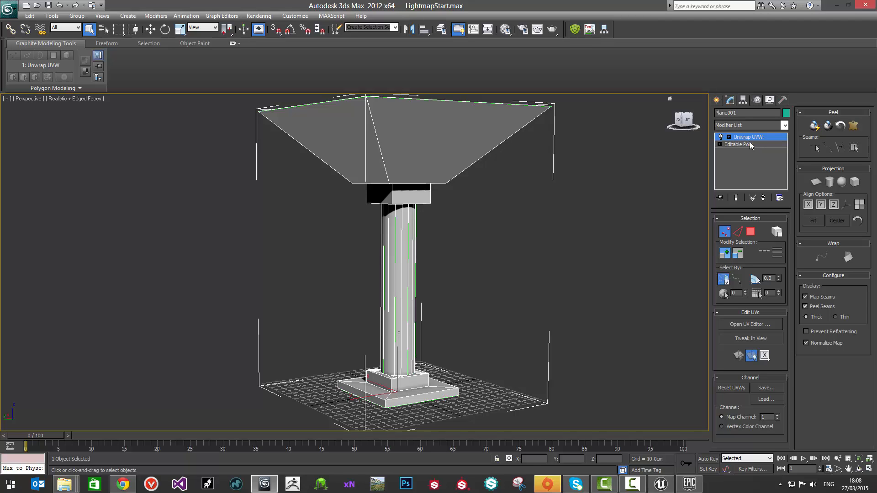
left_click(752, 325)
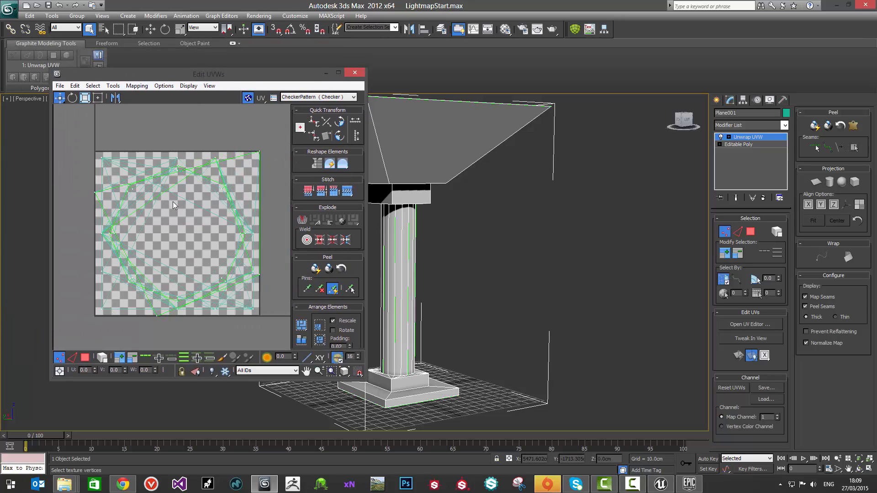
Step: Select all of the column's UV faces and apply Flatten Mapping to them
scroll(173, 205, "down", 2)
key("3")
left_click_drag(95, 146, 267, 300)
left_click(136, 86)
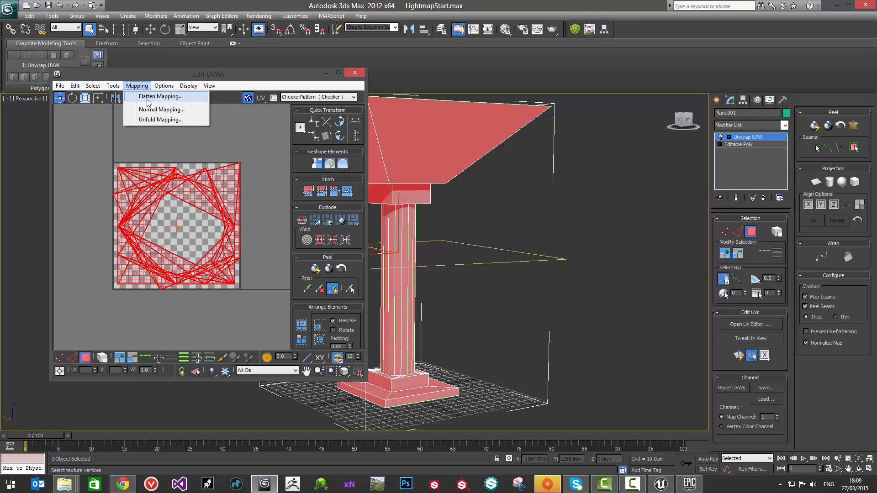
left_click(147, 98)
left_click(137, 64)
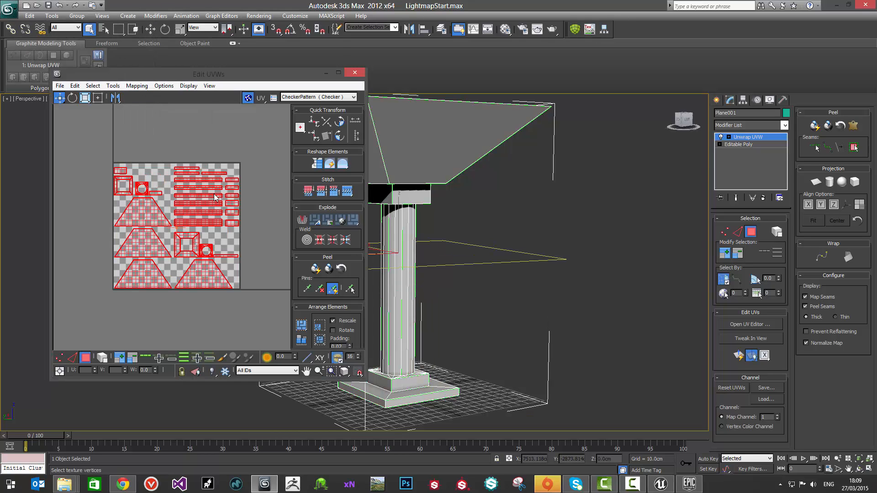
Step: Convert the column to an Editable Poly to bake in the flattened UVs
middle_click_drag(445, 221, 474, 242)
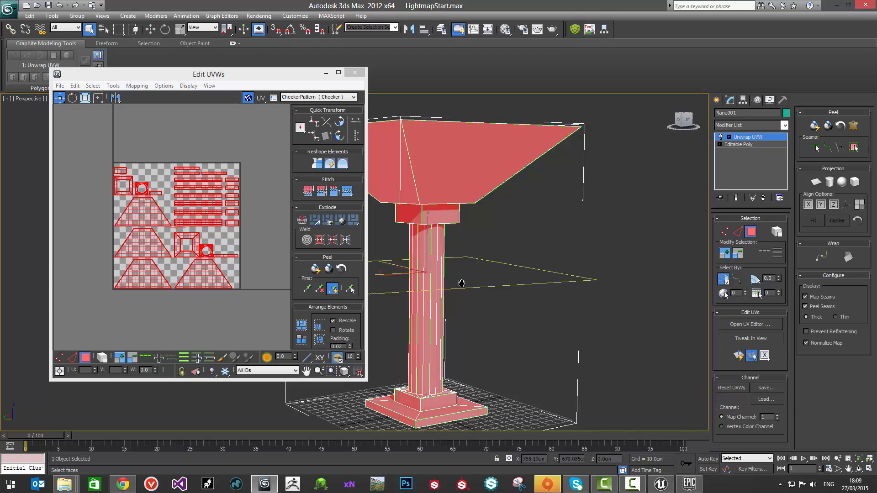
middle_click_drag(462, 288, 523, 300)
middle_click_drag(510, 271, 496, 248, "alt")
right_click(474, 192)
mouse_move(523, 275)
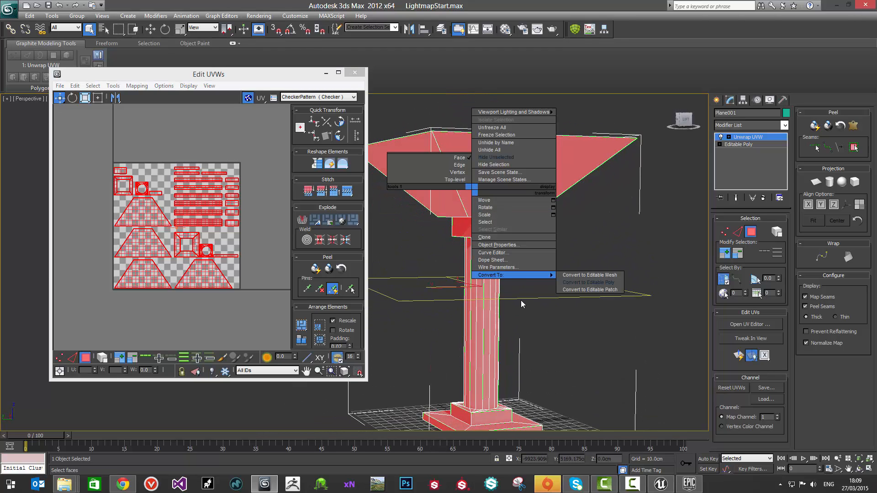
left_click(575, 283)
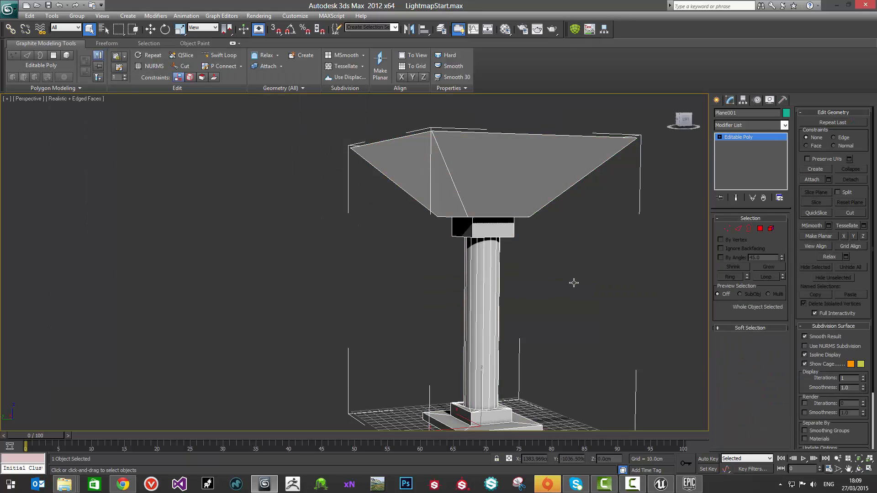
Step: Add a fresh Unwrap UVW modifier and inspect the flattened layout in the UV editor without the checker background
left_click(739, 125)
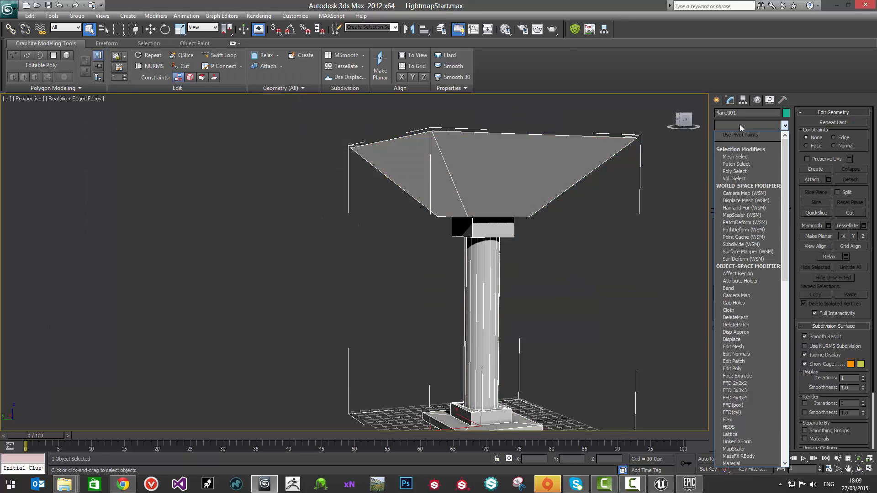
left_click(592, 223)
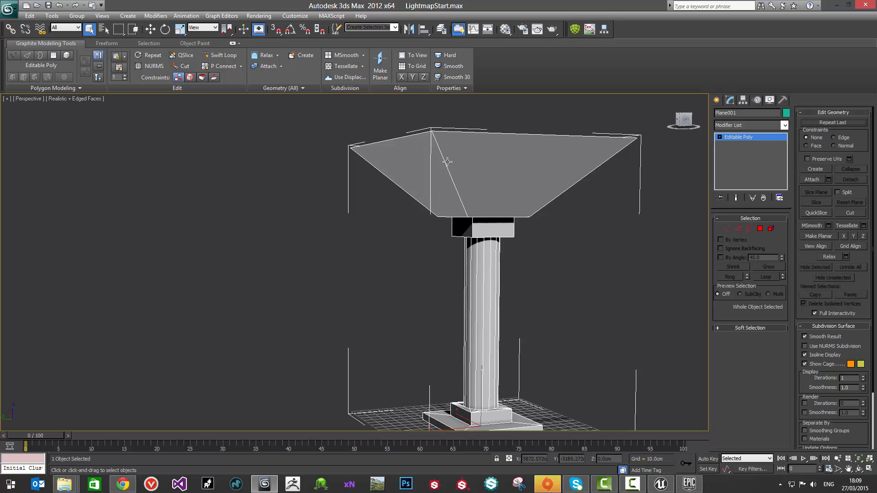
left_click(739, 124)
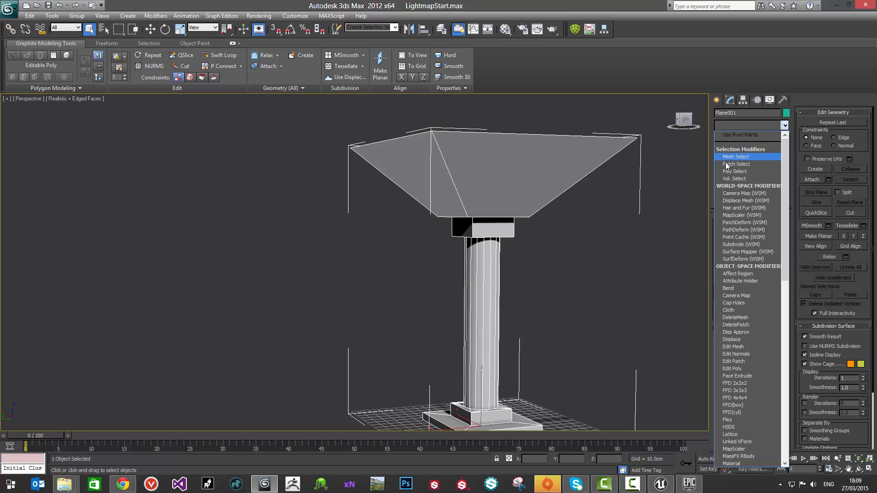
key("u")
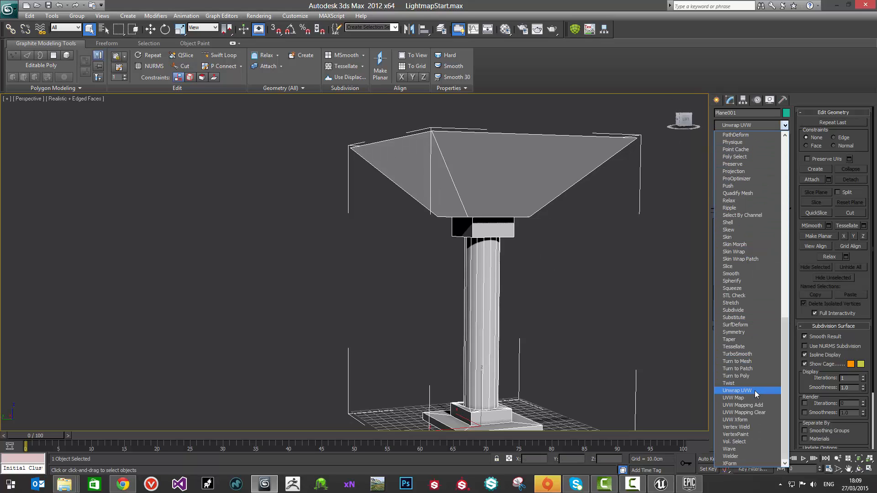
left_click(754, 391)
left_click(751, 325)
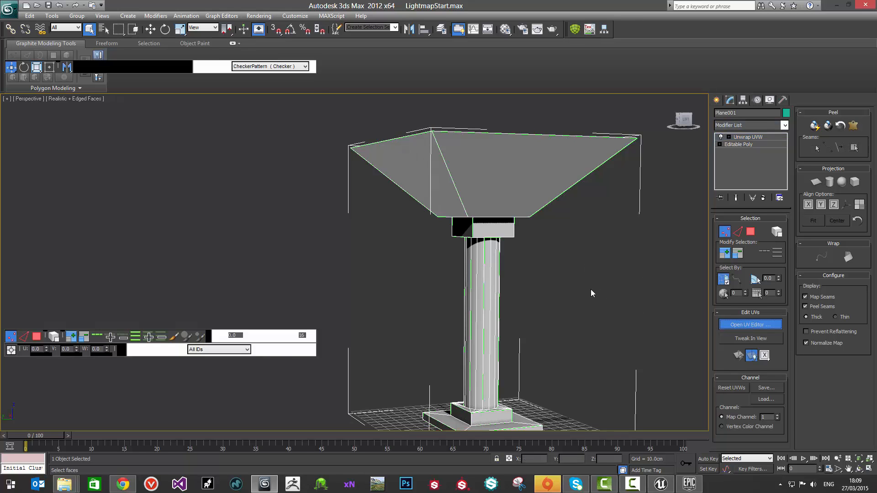
left_click(200, 67)
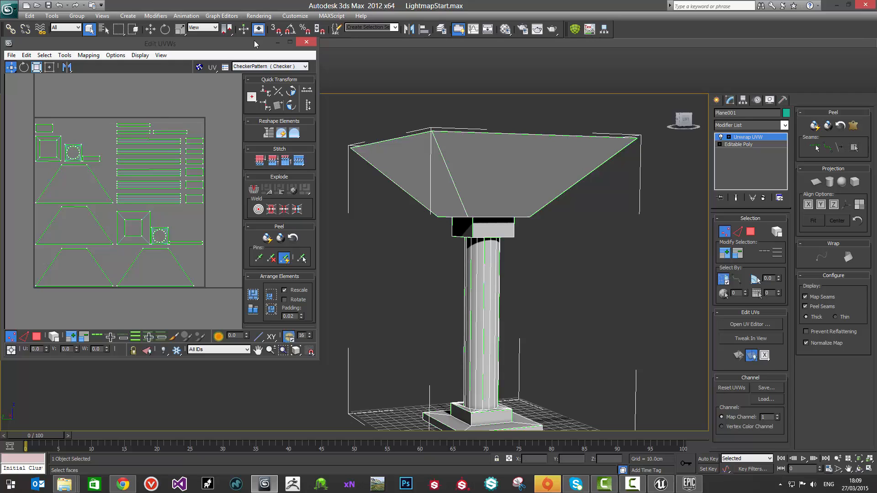
Step: Close the UV editor and collapse the column back to an Editable Poly
left_click_drag(254, 41, 290, 68)
left_click(337, 63)
right_click(483, 184)
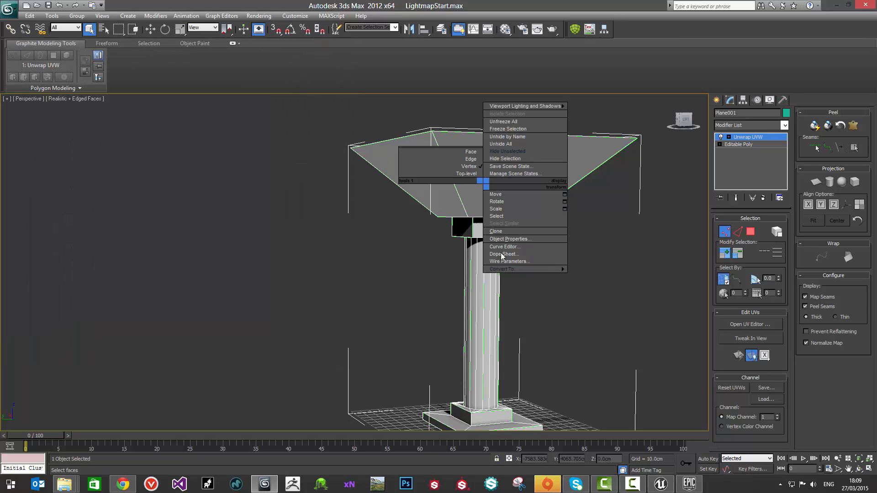
mouse_move(503, 269)
left_click(594, 276)
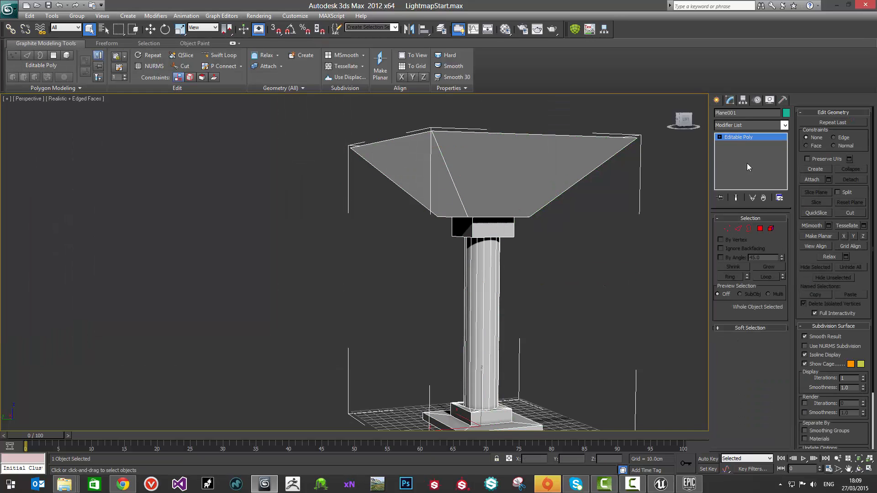
Step: Select all polygons of the column at polygon level
key("4")
key("ctrl+a")
scroll(535, 343, "down", 5)
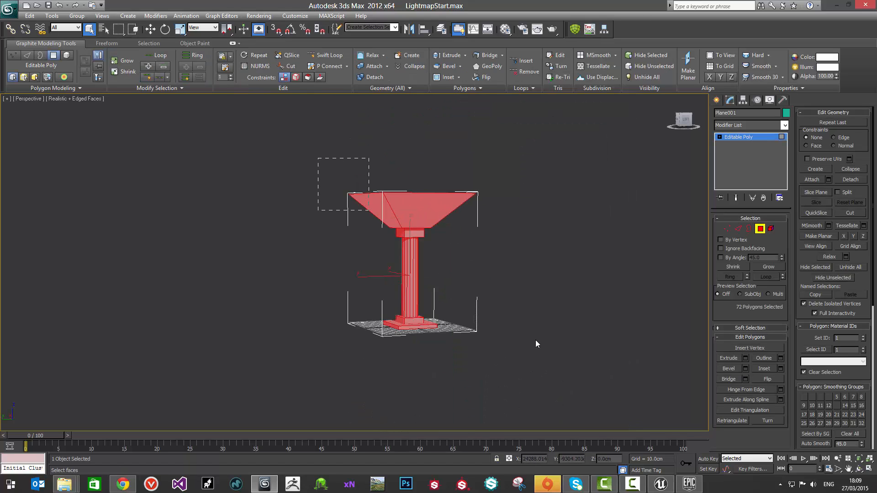
left_click_drag(536, 340, 537, 344)
left_click_drag(296, 151, 555, 386)
middle_click_drag(495, 255, 456, 270, "alt")
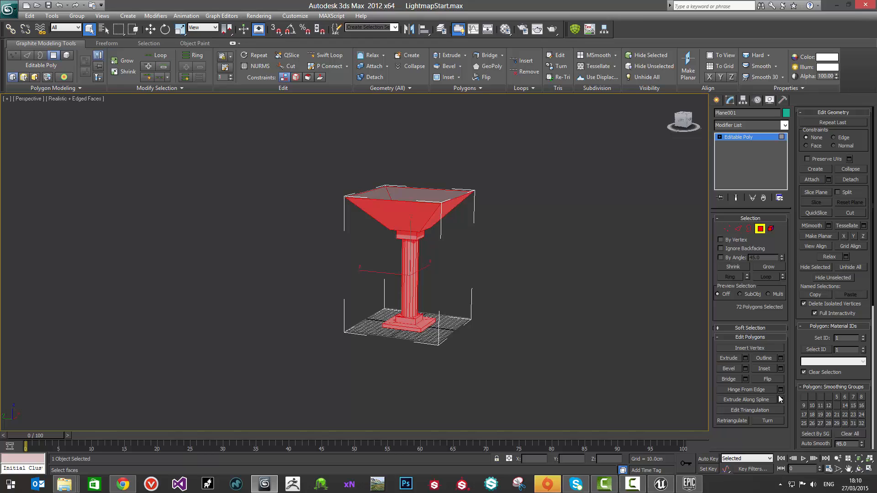
Step: Clear all smoothing groups on the column's polygons, auto smooth them at 45 and leave polygon editing
scroll(814, 360, "down", 2)
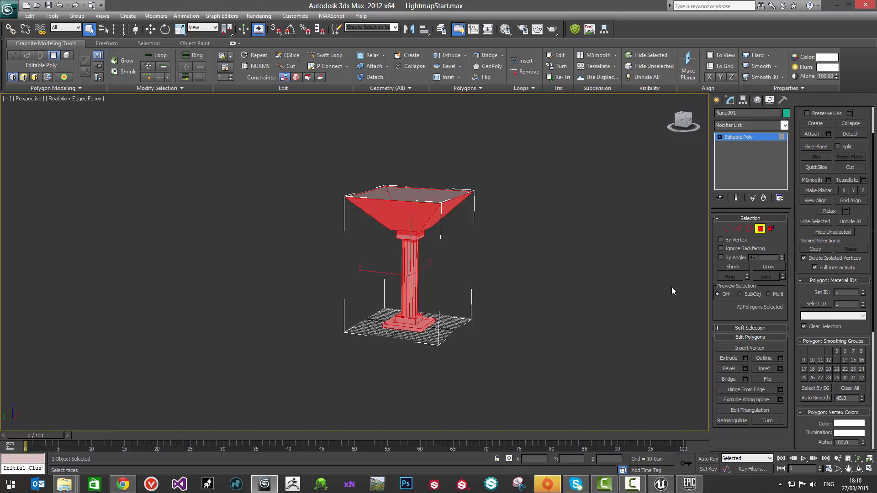
mouse_move(456, 243)
middle_mouse_down("alt")
mouse_move(424, 248)
mouse_move(428, 261)
mouse_move(456, 255)
middle_mouse_up("alt")
scroll(429, 260, "up", 1)
scroll(429, 262, "up", 3)
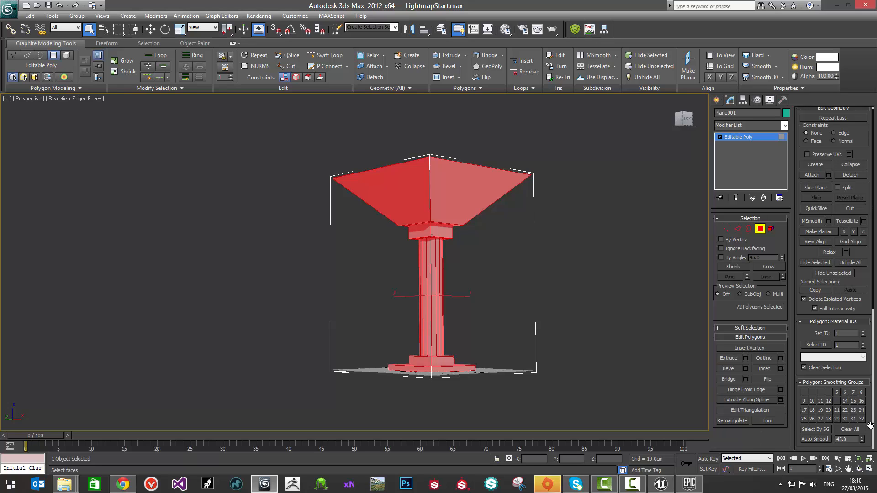
left_click(846, 428)
left_click_drag(295, 130, 566, 402)
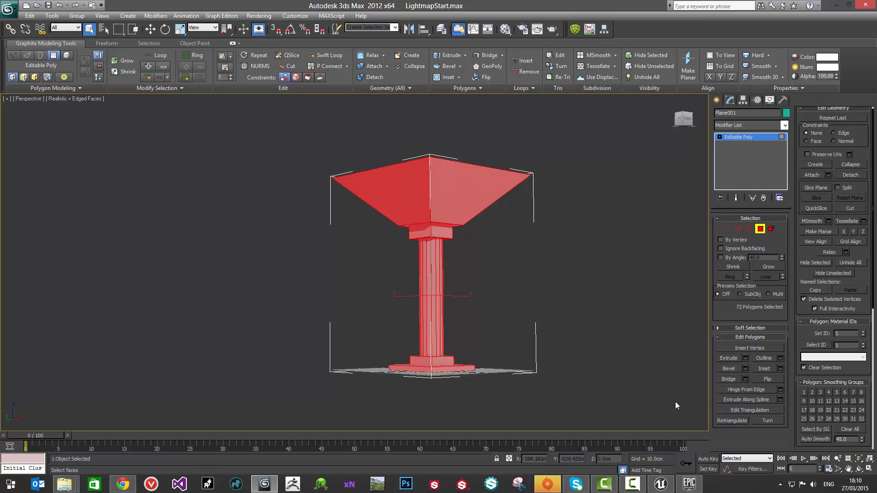
left_click(813, 439)
left_click(577, 281)
middle_click_drag(577, 282, 590, 305)
left_click(717, 100)
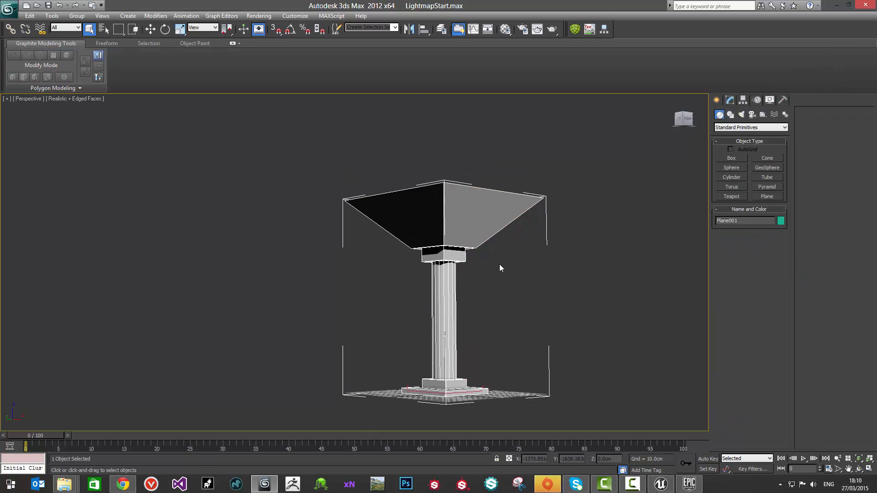
Step: Turn off the edged-faces display and convert the column to an Editable Poly
key("F4")
middle_click_drag(499, 268, 424, 220, "alt")
right_click(424, 220)
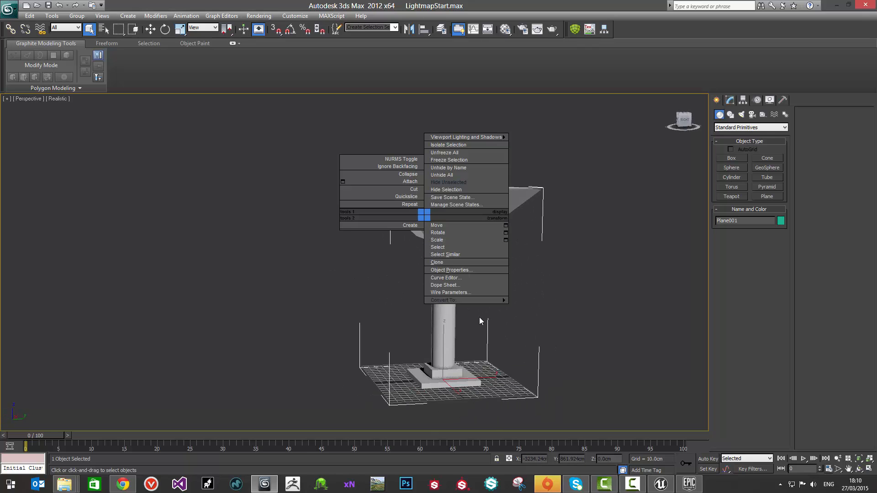
mouse_move(475, 298)
left_click(544, 310)
middle_click_drag(543, 262, 434, 255, "alt")
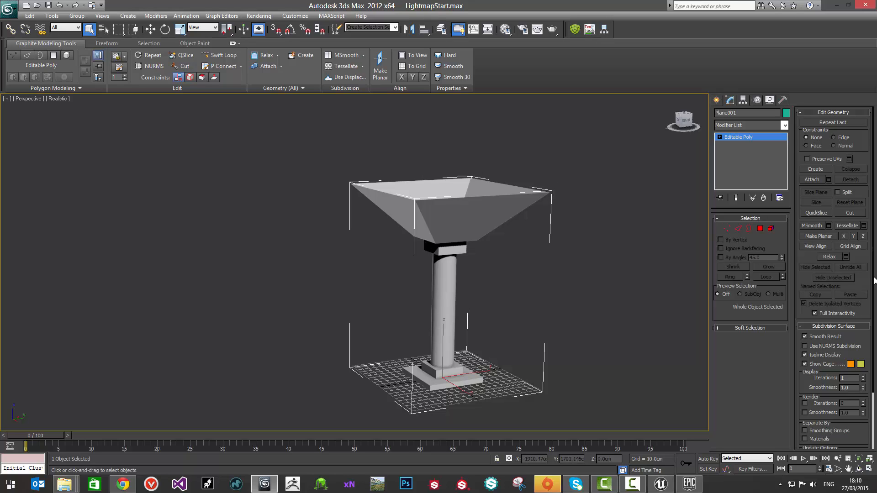
Step: Add an Unwrap UVW modifier to the smoothed column and open its channel 1 layout in the UV editor
left_click(764, 125)
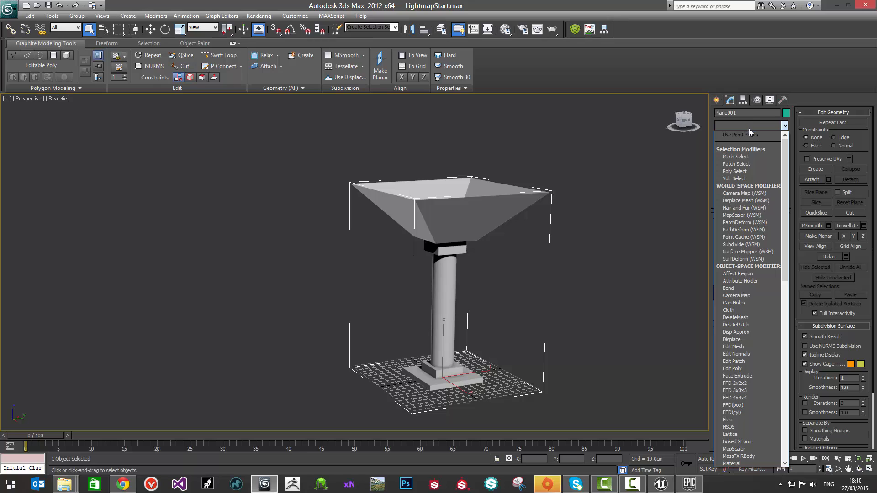
key("u")
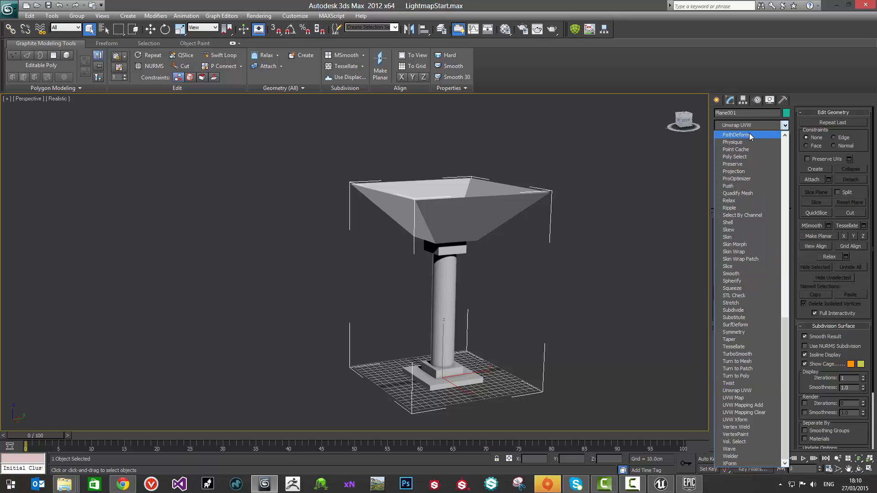
left_click(753, 392)
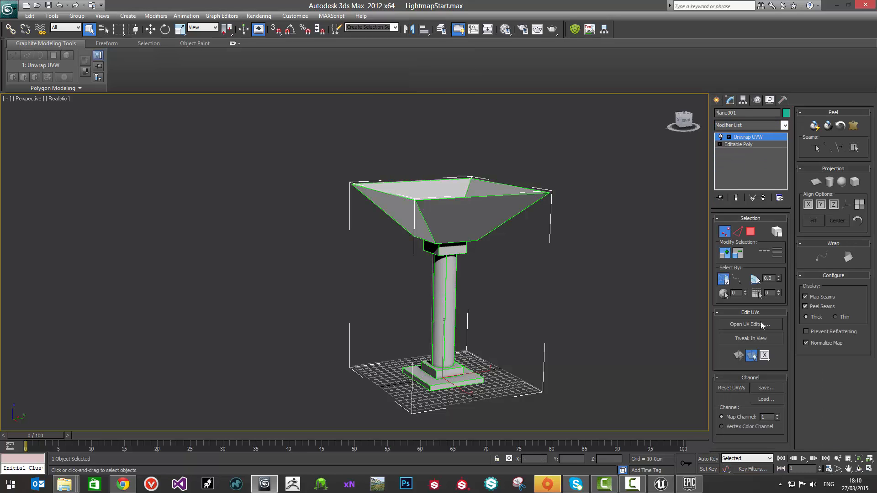
left_click(745, 325)
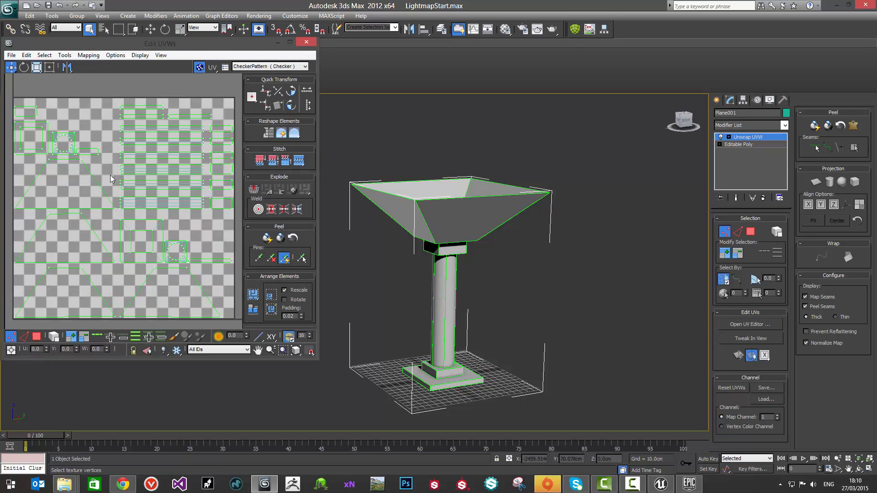
middle_click_drag(115, 163, 104, 162)
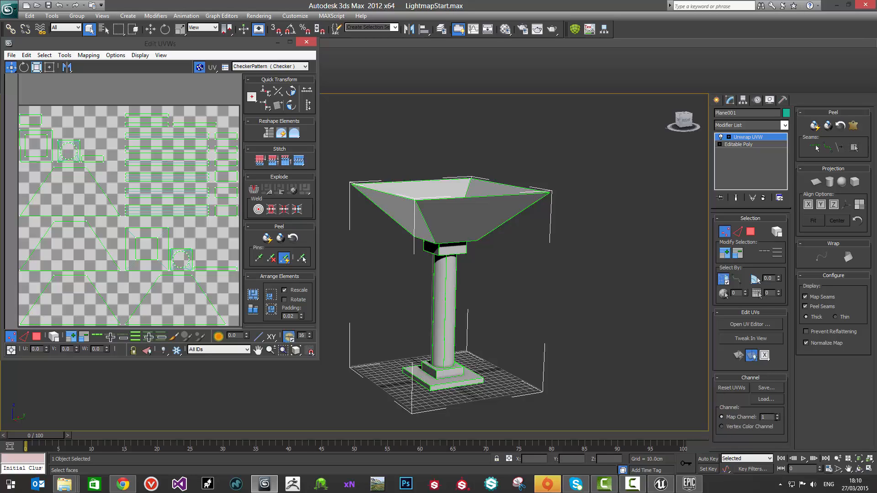
Step: Switch the Unwrap UVW modifier to map channel 2, abandoning its changes to show that channel's existing UVs
left_click(777, 415)
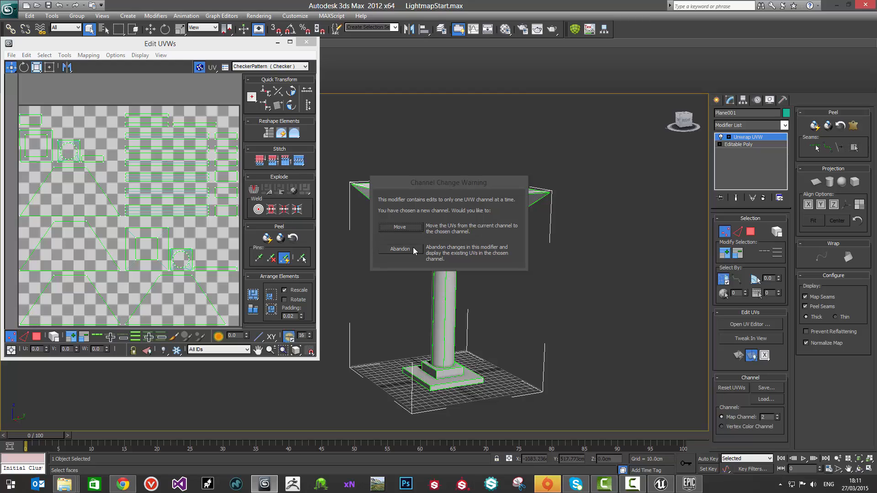
left_click(417, 254)
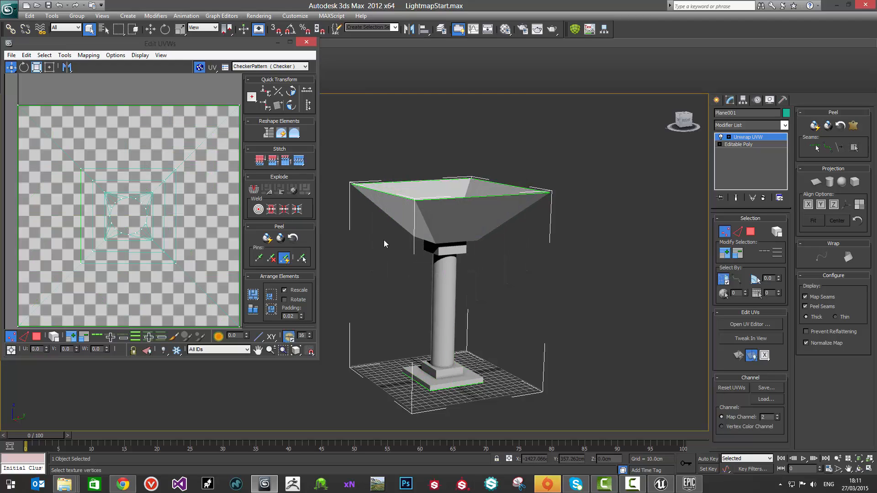
middle_click_drag(446, 238, 470, 221)
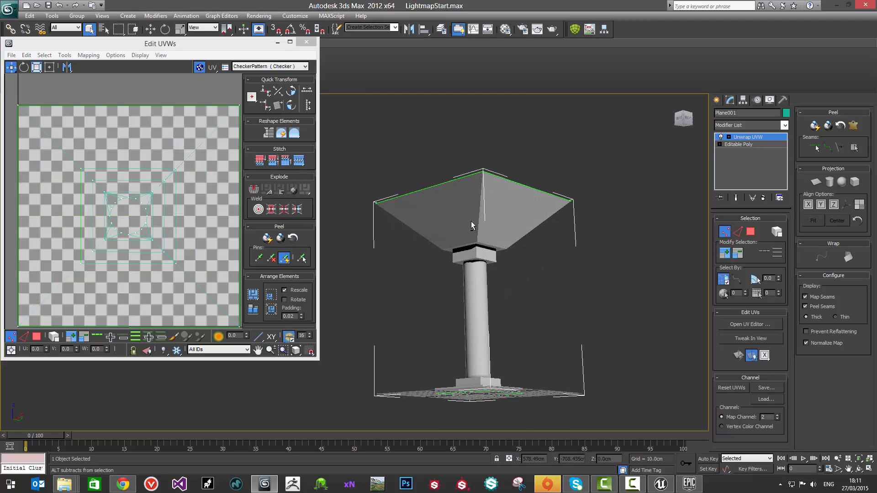
scroll(114, 149, "down", 3)
left_click_drag(129, 43, 198, 58)
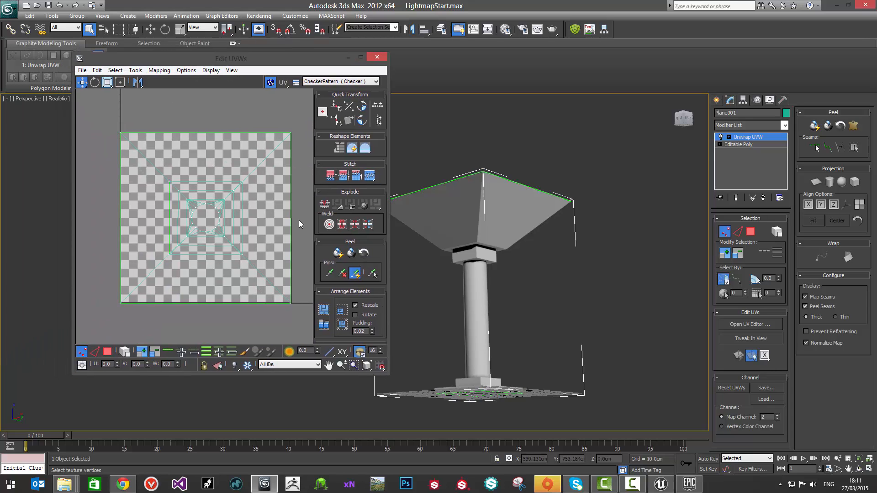
middle_click_drag(478, 227, 530, 240)
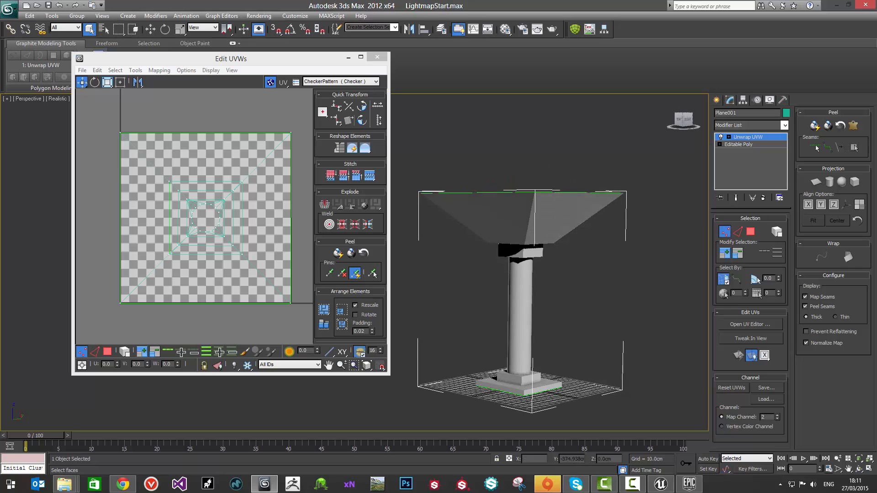
Step: Switch to Chrome and look through the Unreal Engine page on unwrapping UVs for lightmaps, including its unwrap methods and examples
left_click(122, 484)
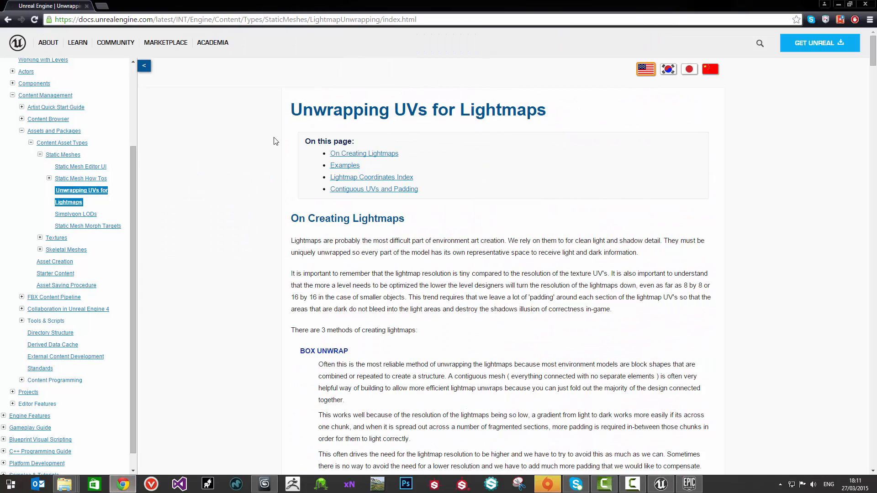
scroll(317, 137, "down", 3)
scroll(317, 143, "up", 3)
scroll(512, 227, "down", 8)
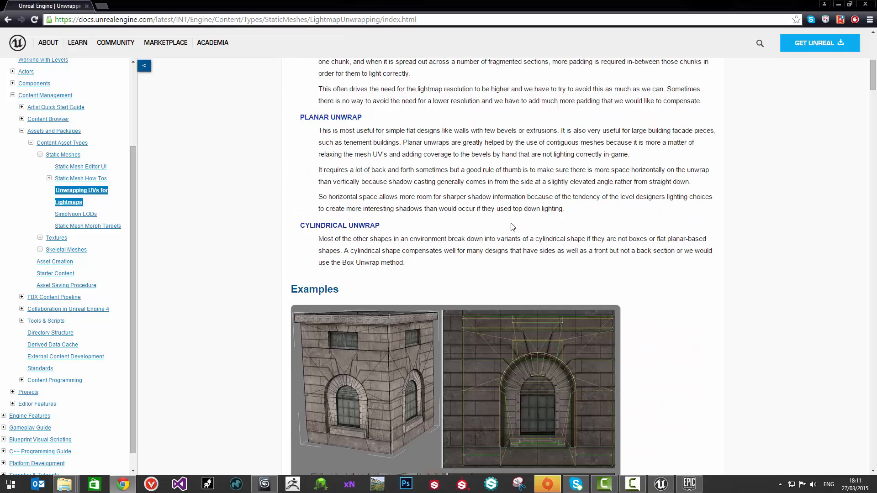
scroll(513, 227, "down", 2)
scroll(507, 222, "up", 8)
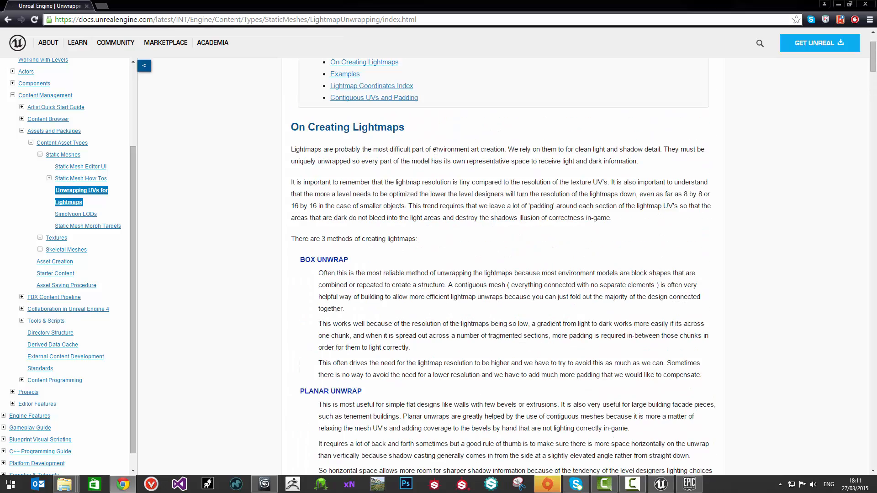
scroll(436, 150, "up", 2)
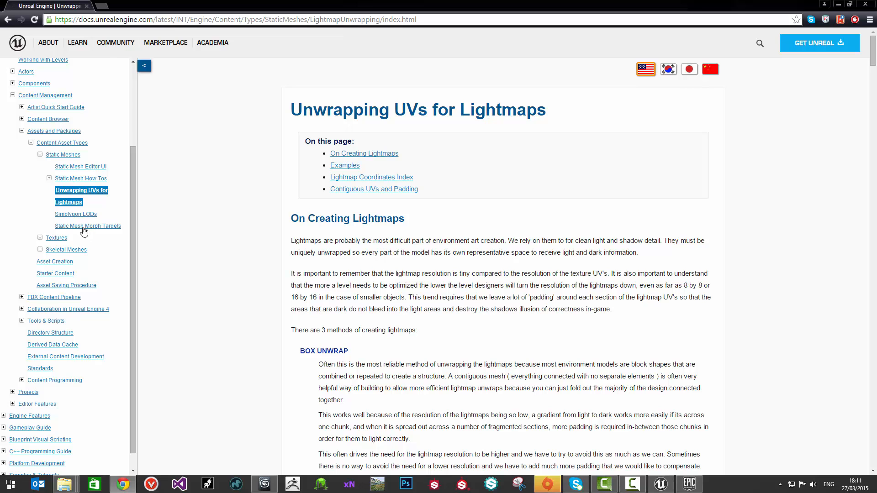
scroll(84, 232, "up", 2)
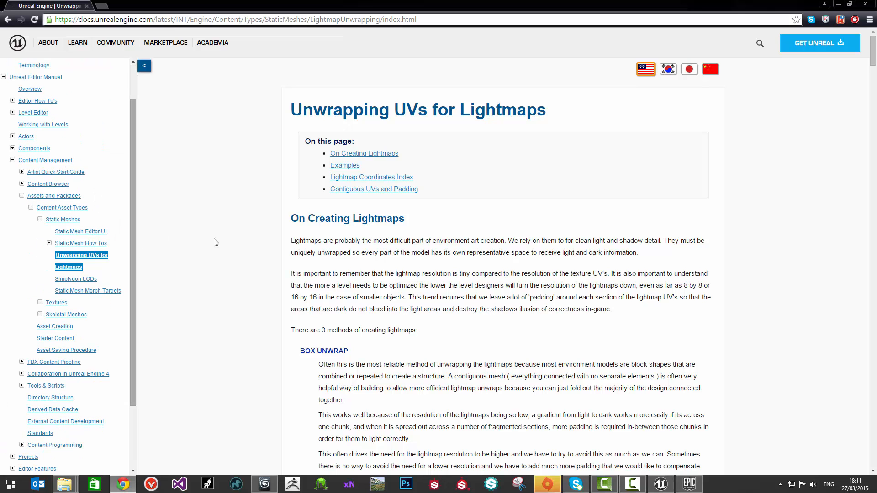
Step: Look through the lightmap unwrapping page's examples and its section on contiguous UVs and padding
scroll(525, 211, "down", 14)
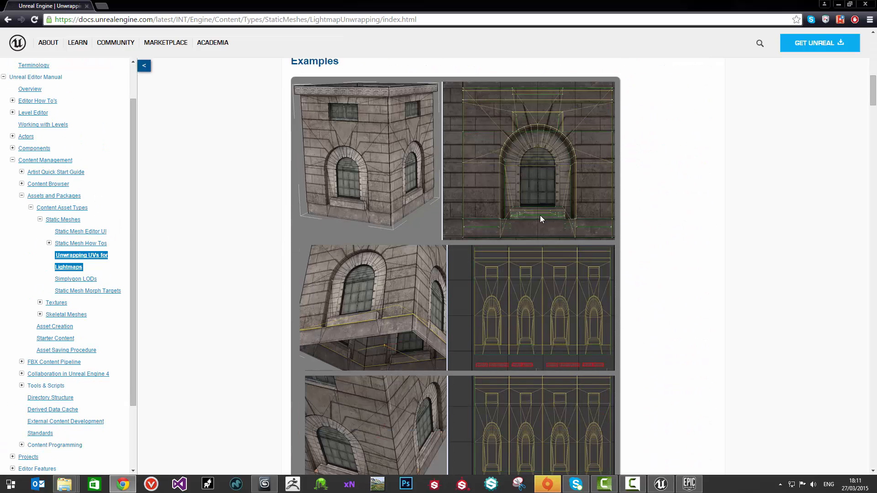
scroll(540, 215, "down", 20)
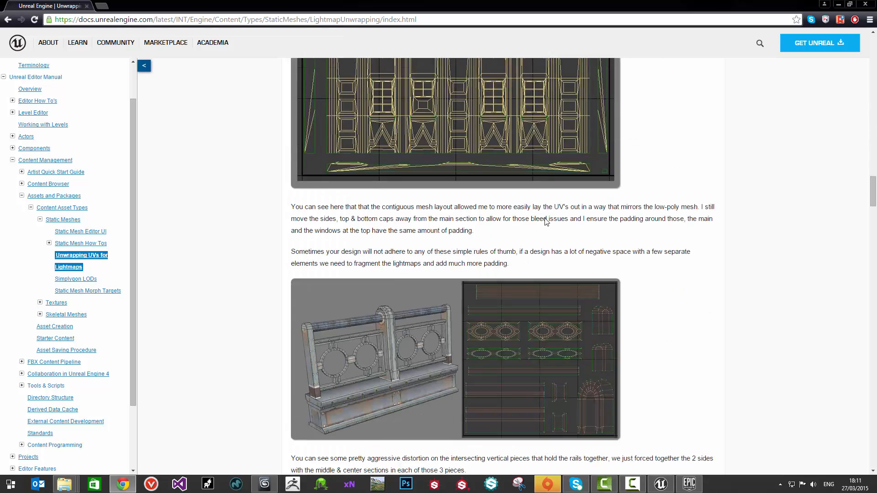
scroll(547, 221, "down", 20)
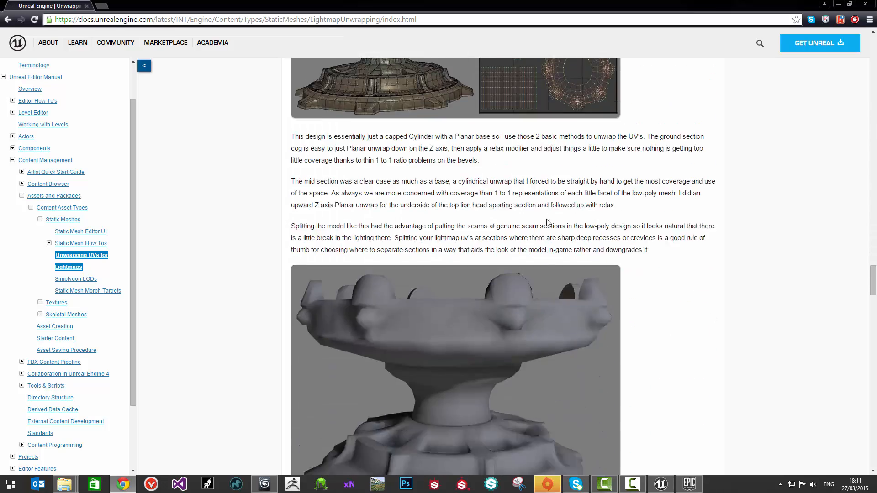
scroll(546, 221, "down", 10)
scroll(548, 223, "up", 4)
scroll(548, 222, "down", 13)
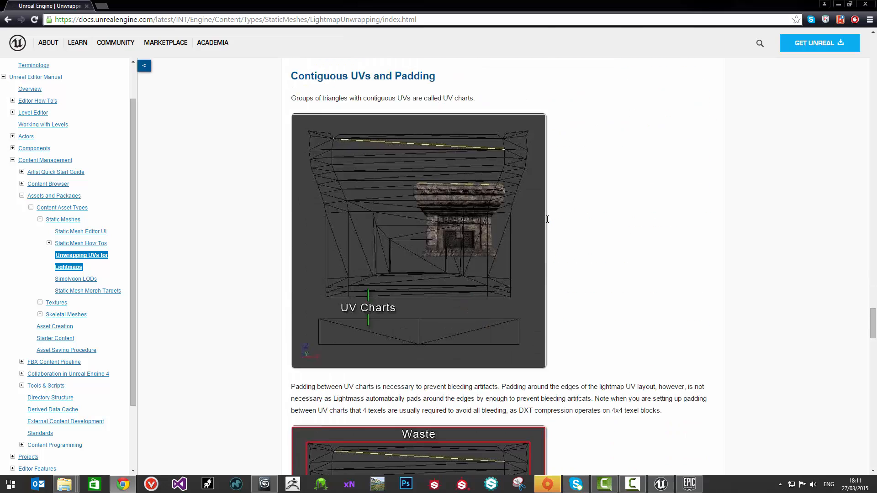
scroll(548, 223, "down", 14)
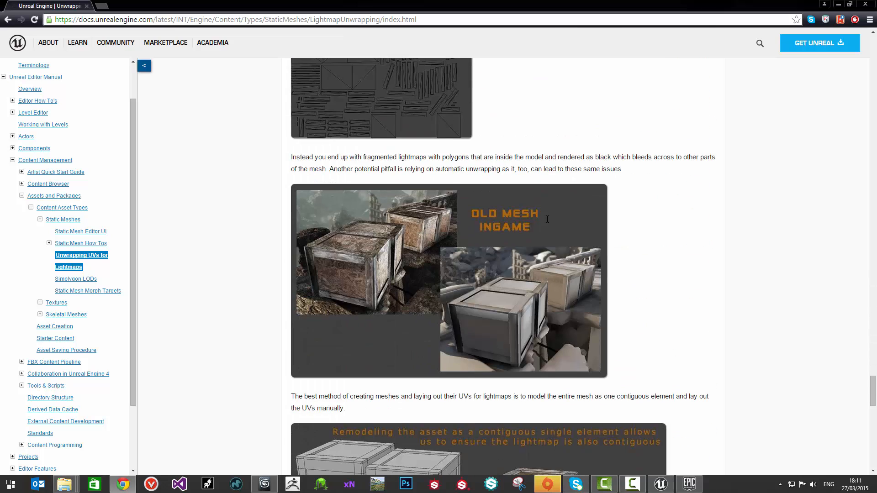
scroll(545, 220, "down", 14)
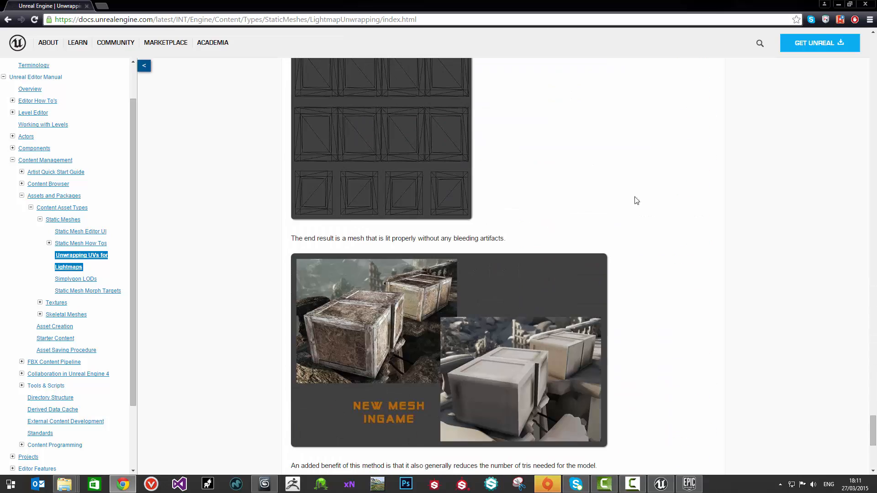
scroll(567, 209, "up", 20)
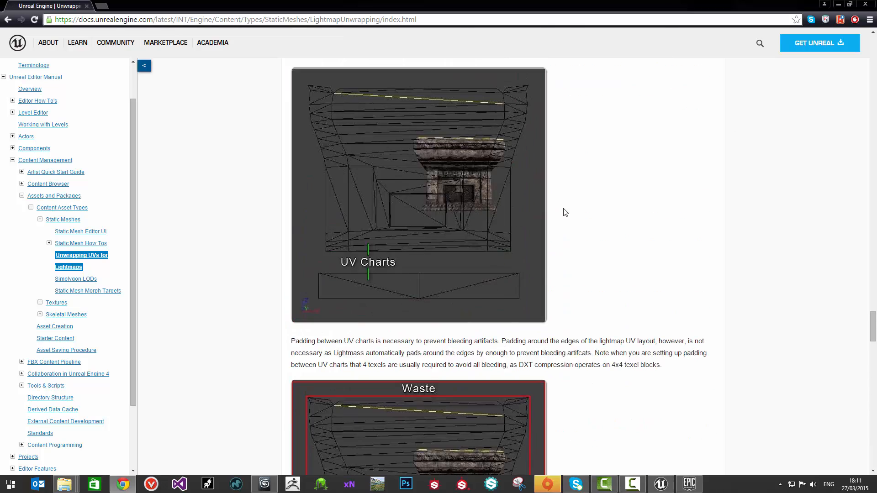
scroll(694, 67, "down", 10)
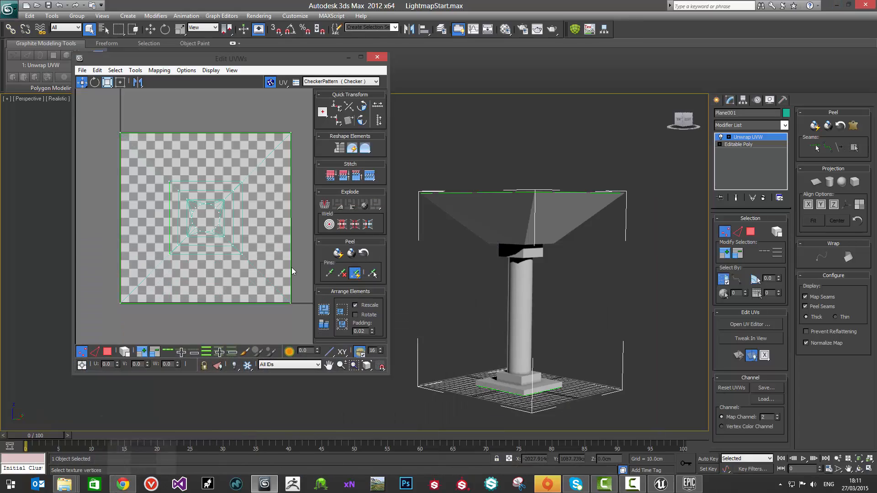
Step: Switch back to 3ds Max and dock the UV editor window to half the screen, beside the column in the viewport
middle_click_drag(519, 201, 531, 180)
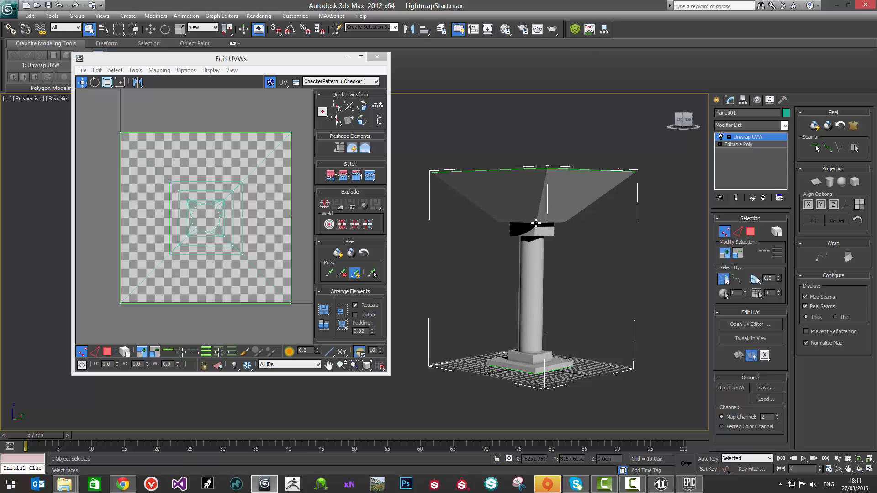
middle_click_drag(546, 263, 520, 243, "alt")
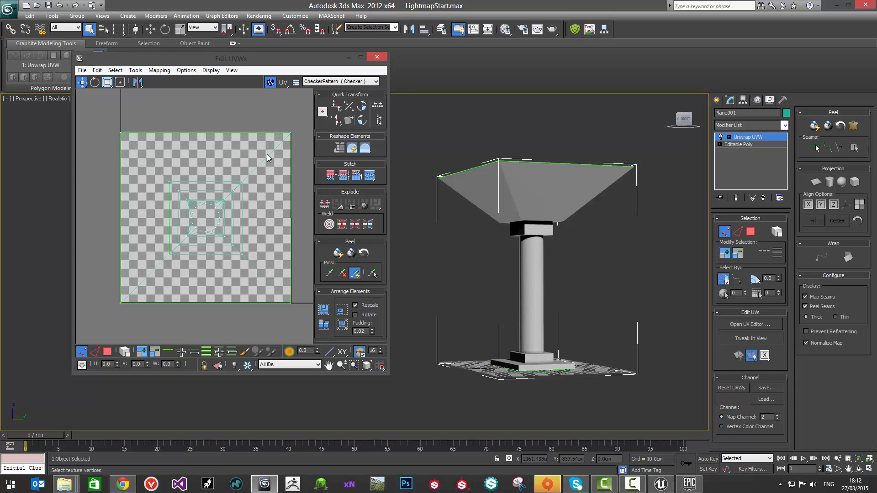
middle_click_drag(217, 159, 231, 158)
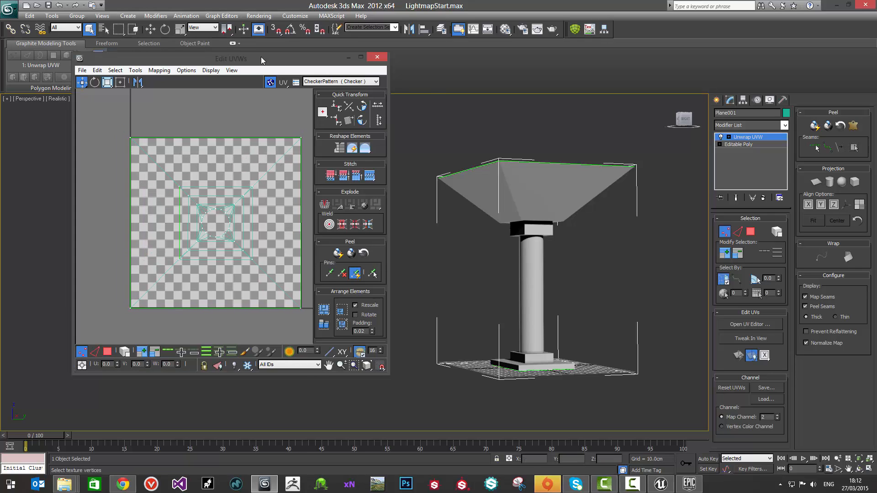
left_click_drag(262, 57, 311, 55)
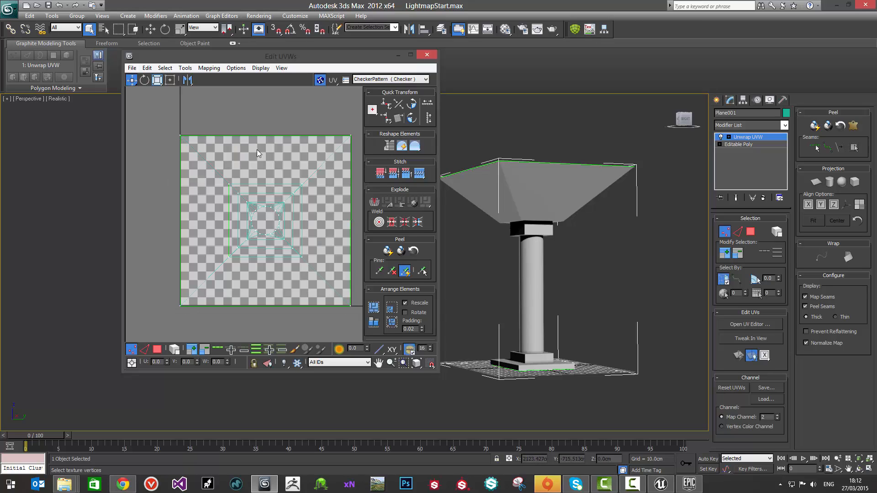
middle_click_drag(281, 127, 277, 130)
left_click_drag(341, 51, 341, 49)
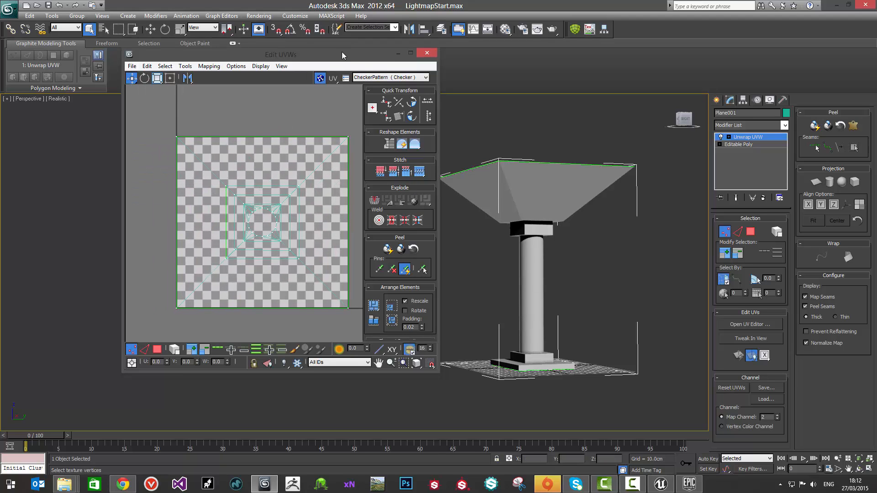
key("super+Left")
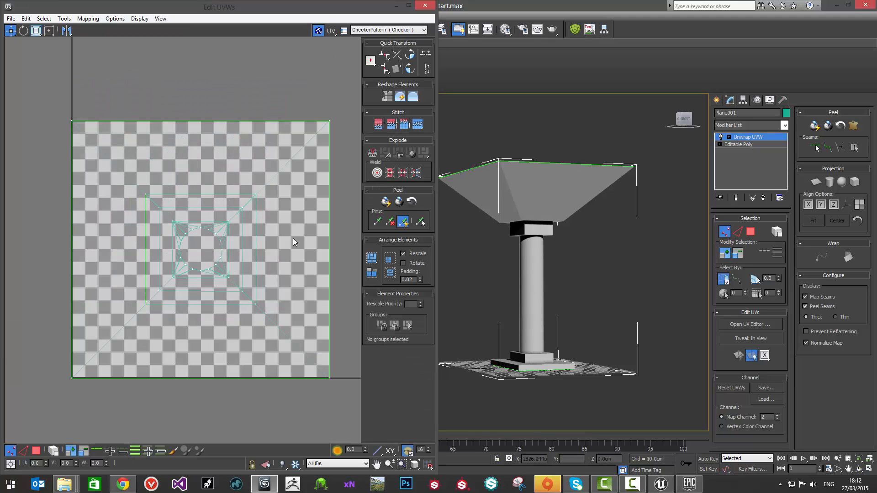
middle_click_drag(249, 140, 253, 155)
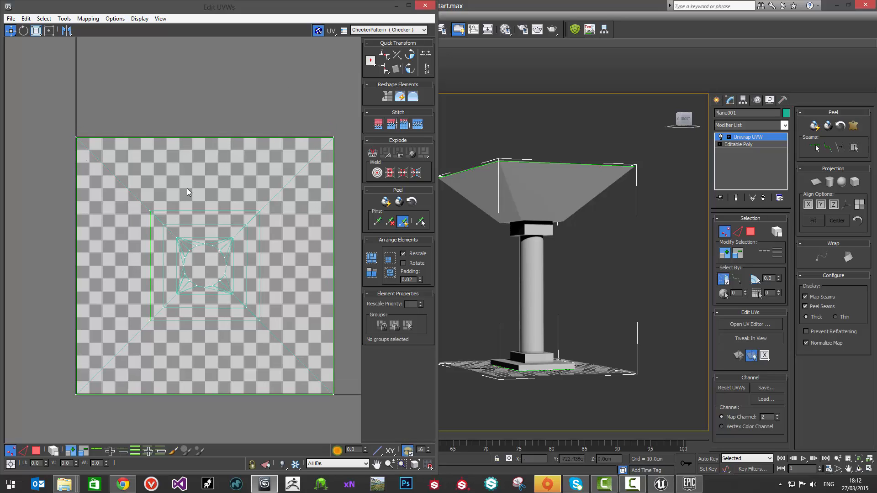
middle_click_drag(155, 124, 153, 99)
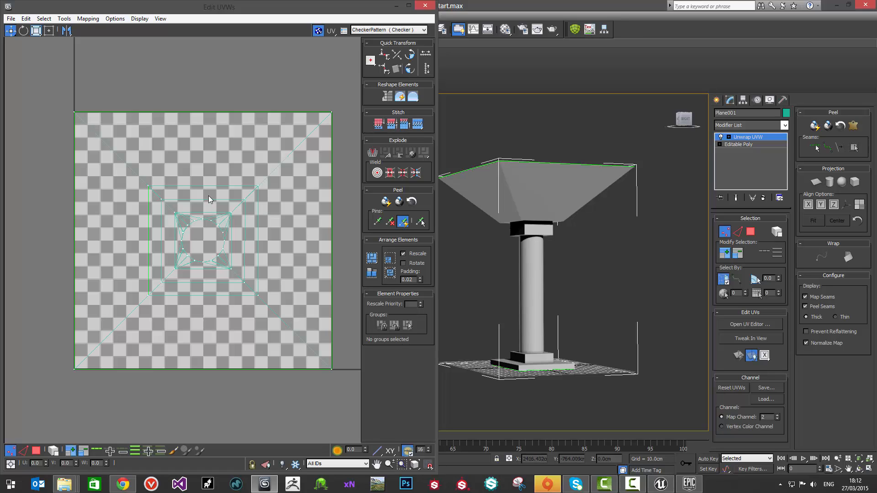
middle_click_drag(195, 178, 181, 168)
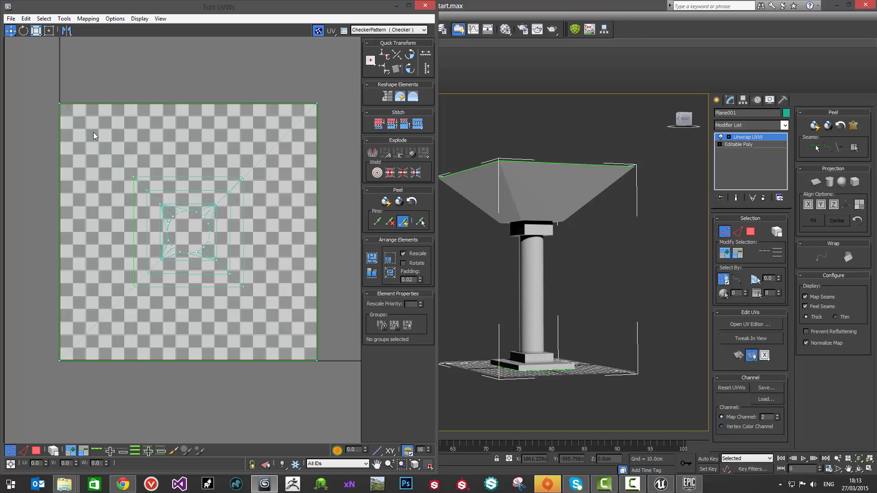
middle_click_drag(499, 201, 526, 211)
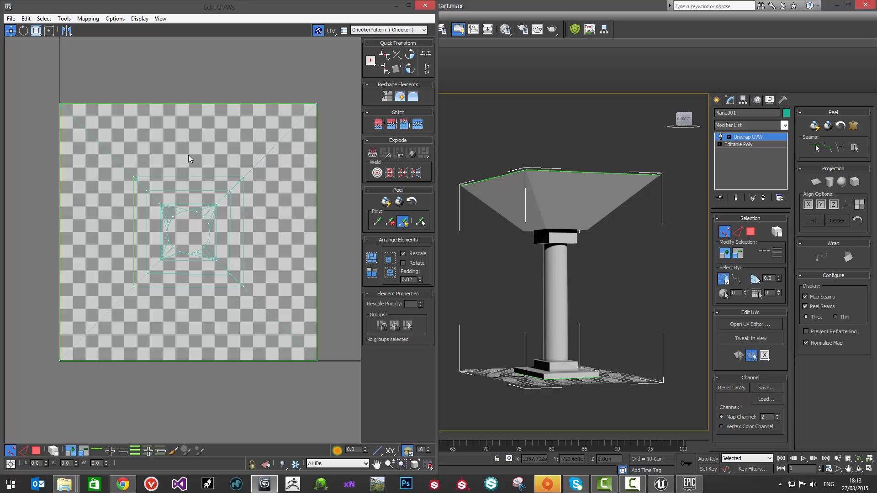
middle_click_drag(189, 156, 187, 149)
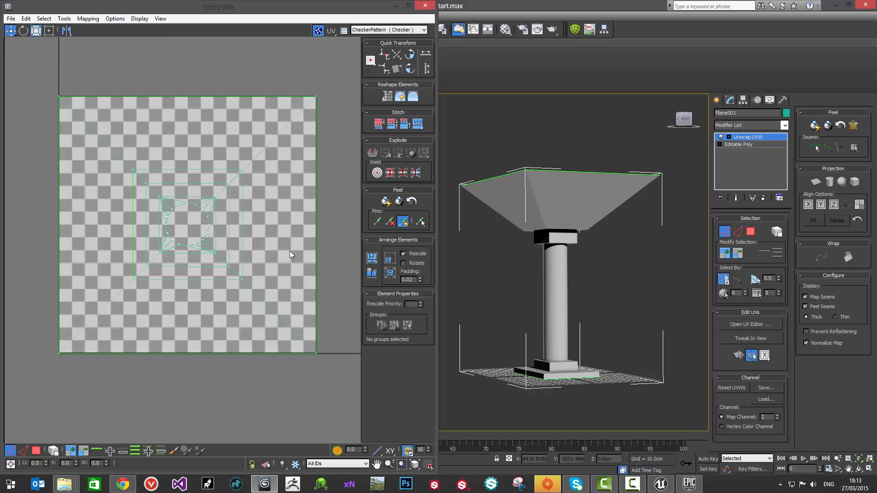
Step: Select all the column's faces and flatten their UVs with a 45 face angle threshold and 0.02 spacing
middle_click_drag(543, 212, 516, 238)
scroll(196, 205, "down", 2)
key("3")
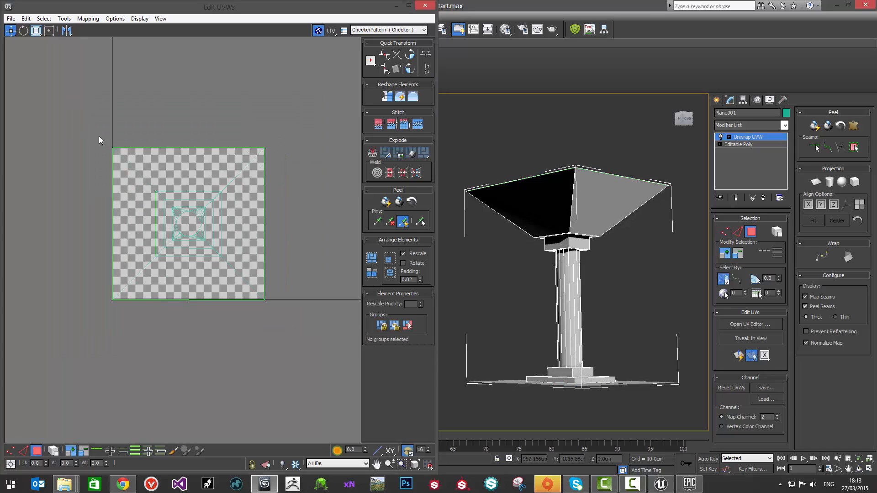
left_click_drag(99, 136, 284, 311)
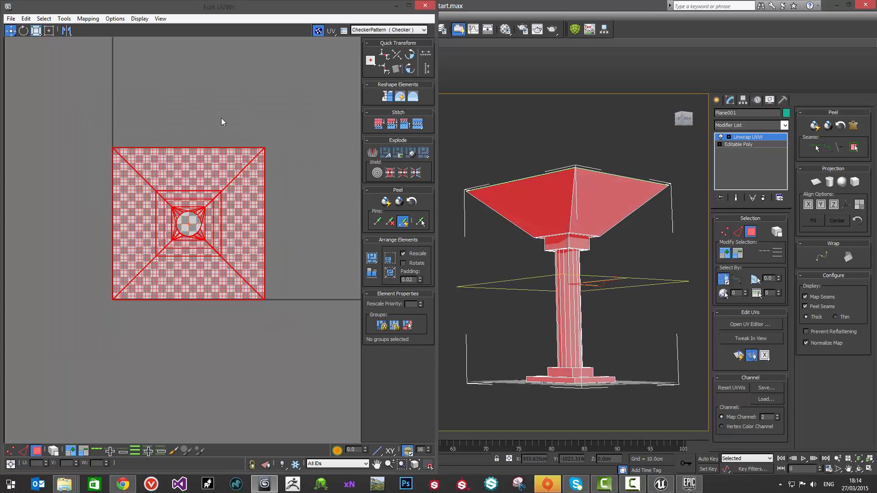
left_click(87, 19)
left_click(100, 28)
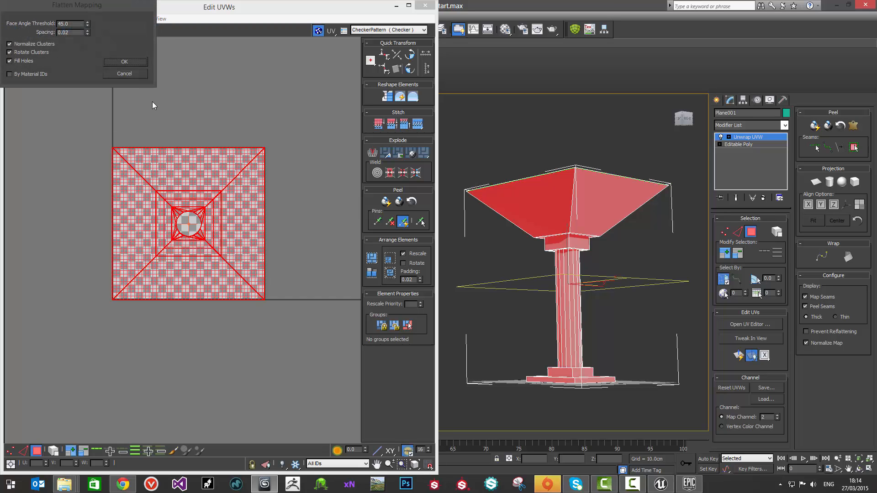
left_click(123, 62)
scroll(250, 137, "up", 3)
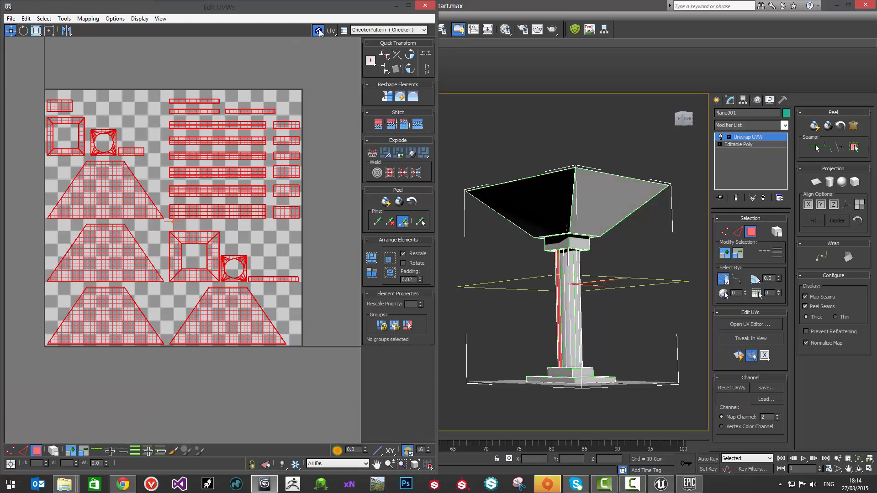
Step: Hide the checker background in the UV editor and clear the face selection
left_click(319, 29)
left_click(221, 136)
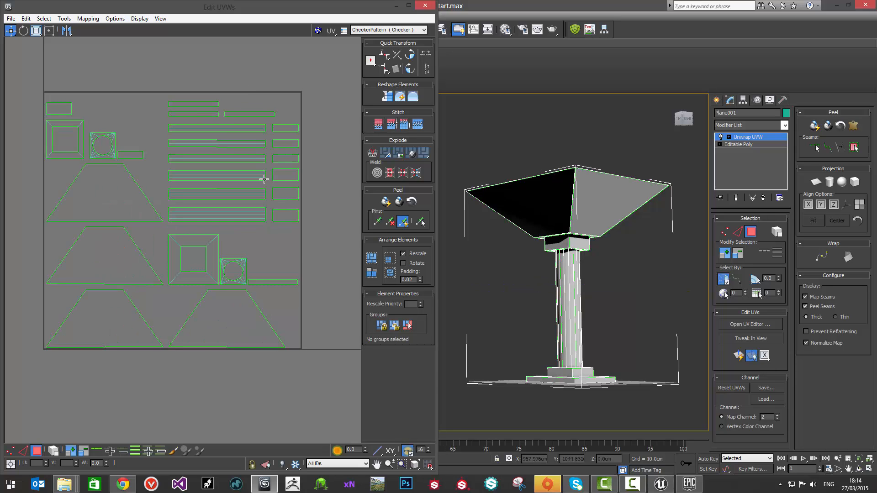
middle_click_drag(572, 273, 572, 308, "alt")
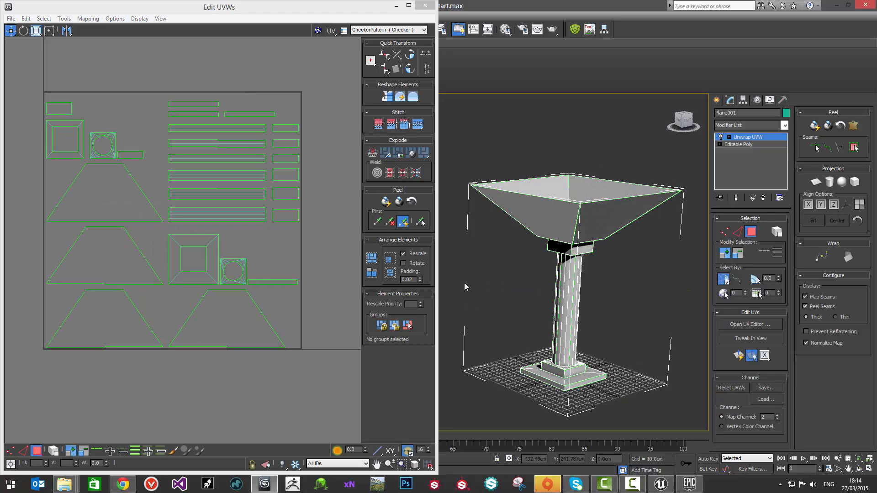
middle_click_drag(195, 254, 191, 266)
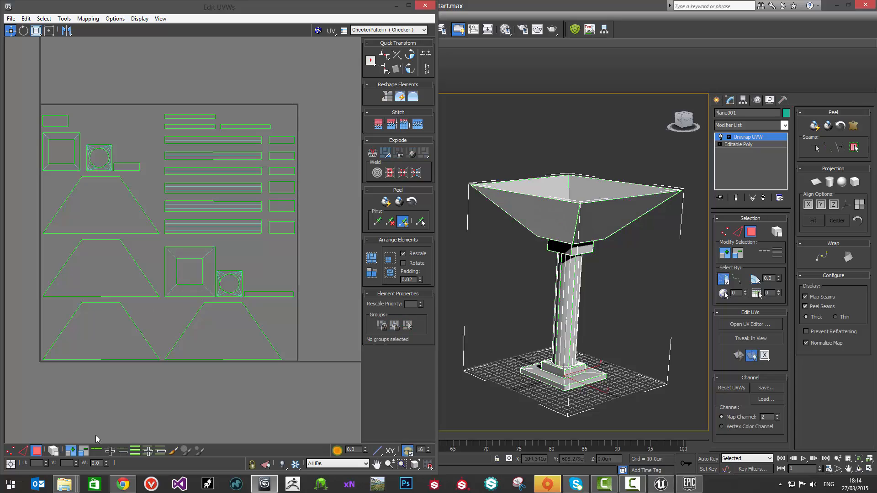
Step: Turn on element selection, select the larger square ring shell, and toggle the viewport's shading and edge display to inspect the column
left_click(201, 261)
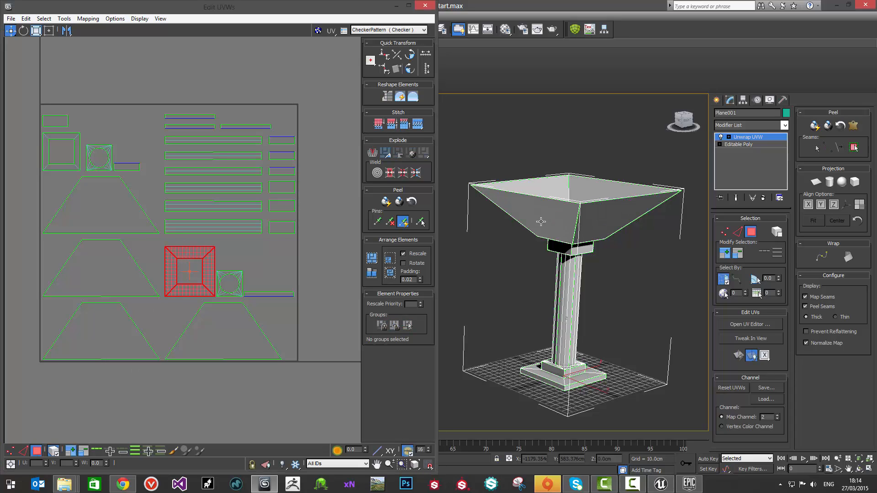
middle_click_drag(594, 194, 544, 215, "alt")
mouse_move(564, 323)
middle_mouse_down()
mouse_move(536, 342)
mouse_move(520, 339)
middle_mouse_up()
key("F3")
key("F3")
key("F4")
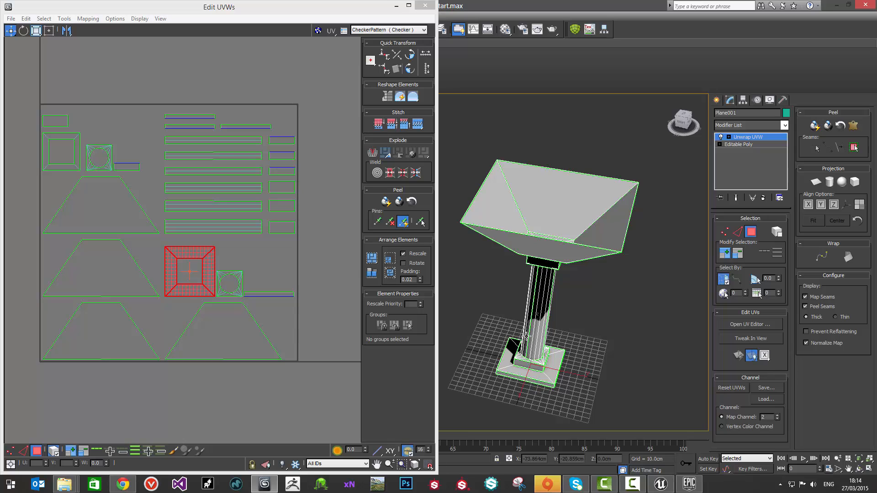
middle_click_drag(511, 318, 521, 314)
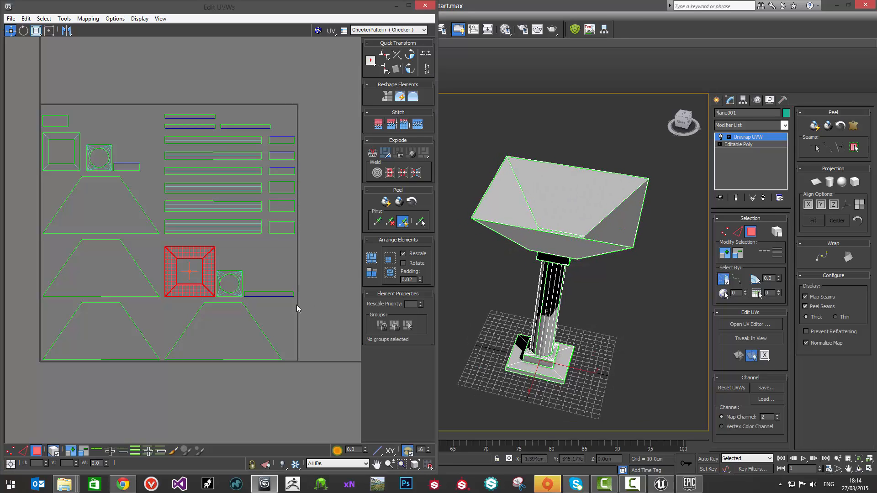
Step: Move the larger square ring shell and the two small square shells with circular cut-outs outside the UV tile, to its right
middle_click_drag(271, 279, 273, 271)
scroll(197, 249, "down", 1)
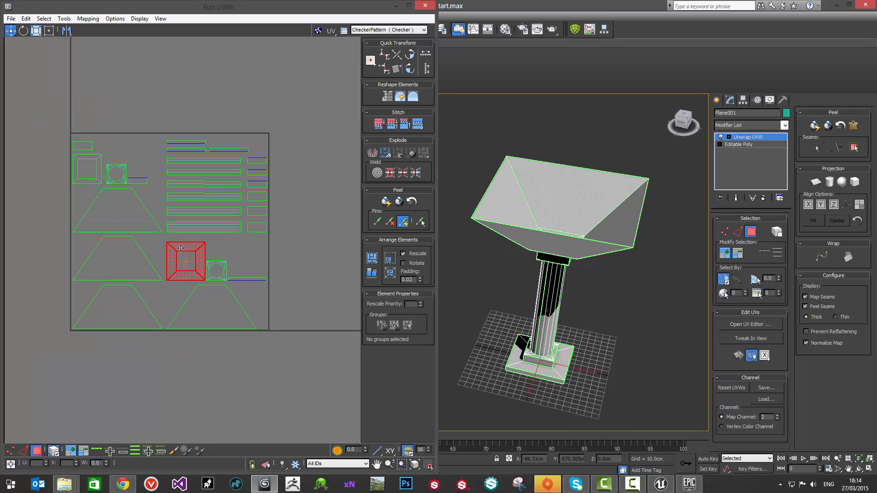
left_click_drag(191, 249, 331, 151)
left_click_drag(109, 169, 308, 120)
left_click(215, 266)
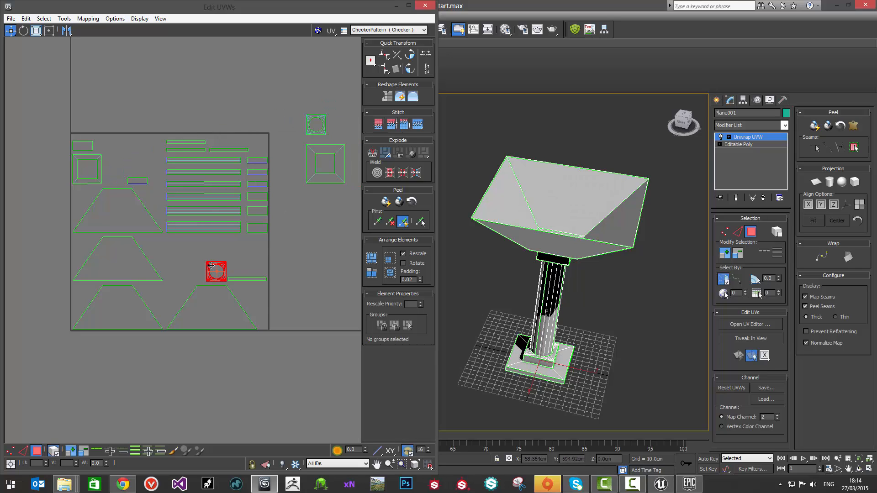
left_click_drag(215, 265, 343, 197)
middle_click_drag(224, 244, 247, 242)
scroll(192, 264, "down", 1)
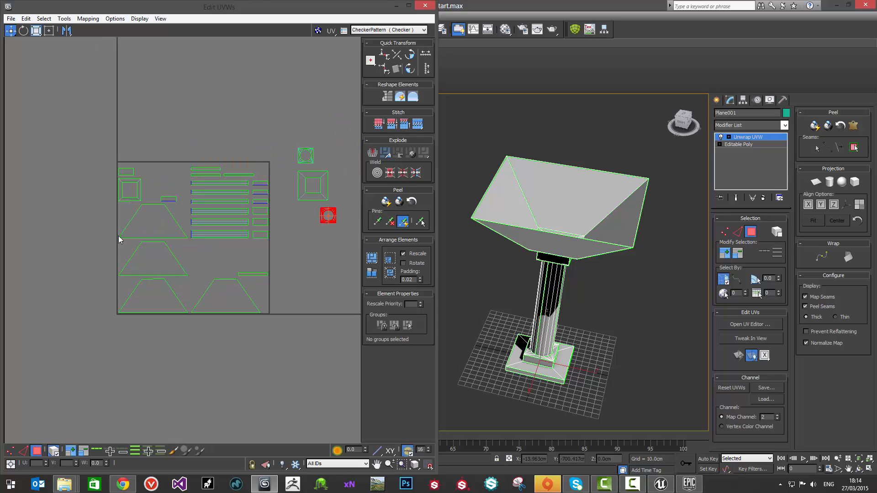
Step: Move the four trapezoid shells outside the UV tile, to its left
left_click_drag(119, 236, 172, 313)
left_click_drag(150, 218, 16, 194)
left_click_drag(227, 303, 35, 160)
scroll(220, 264, "up", 2)
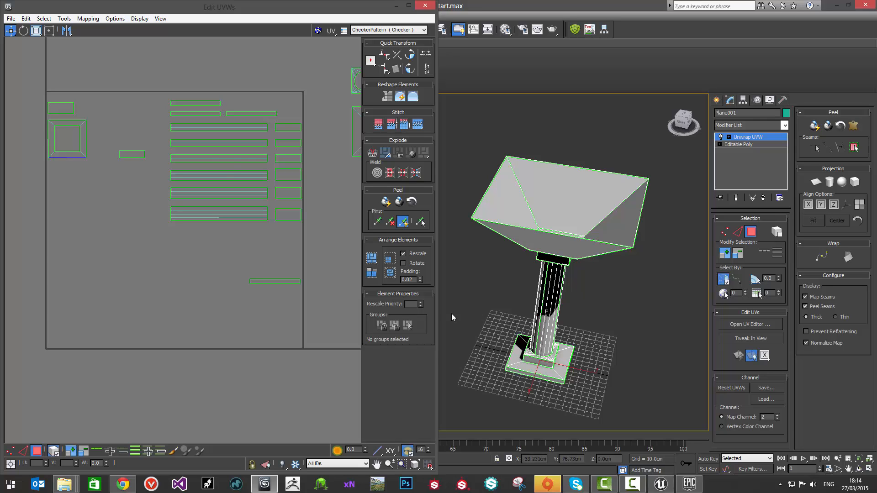
middle_click_drag(228, 162, 218, 164)
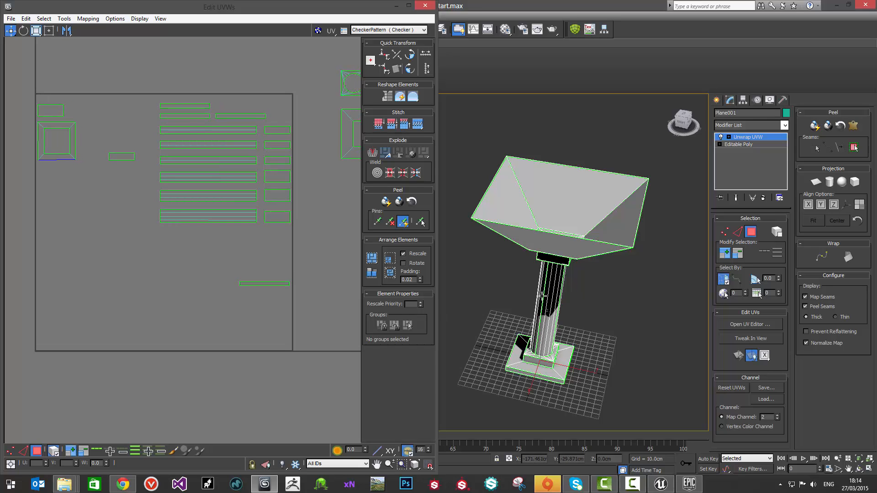
middle_click_drag(541, 296, 545, 277, "alt")
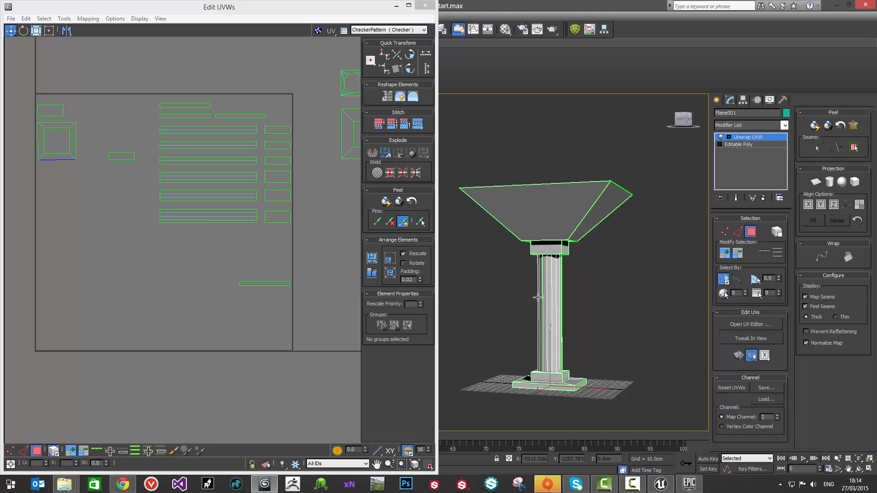
Step: Select all faces around the fluted column shaft and apply a cylindrical UV projection to them
left_click_drag(519, 285, 583, 322)
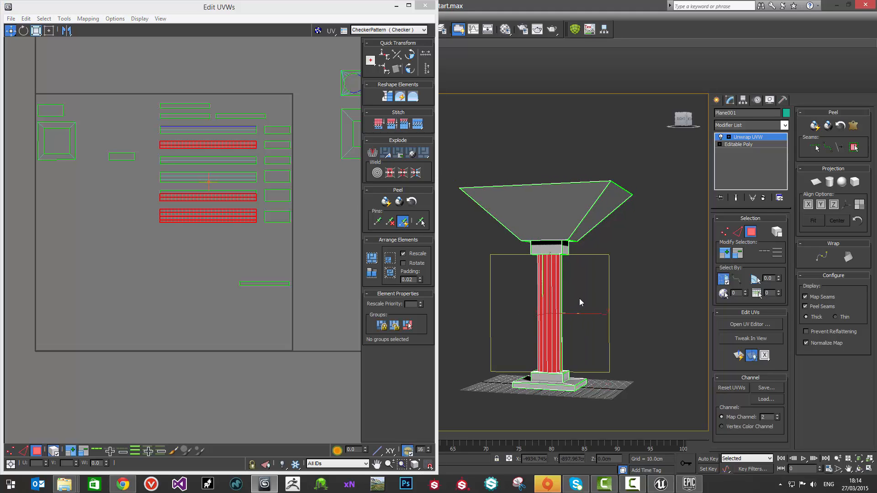
middle_click_drag(567, 292, 485, 289, "alt")
left_click_drag(523, 294, 571, 320, "ctrl")
middle_click_drag(571, 320, 545, 320, "alt")
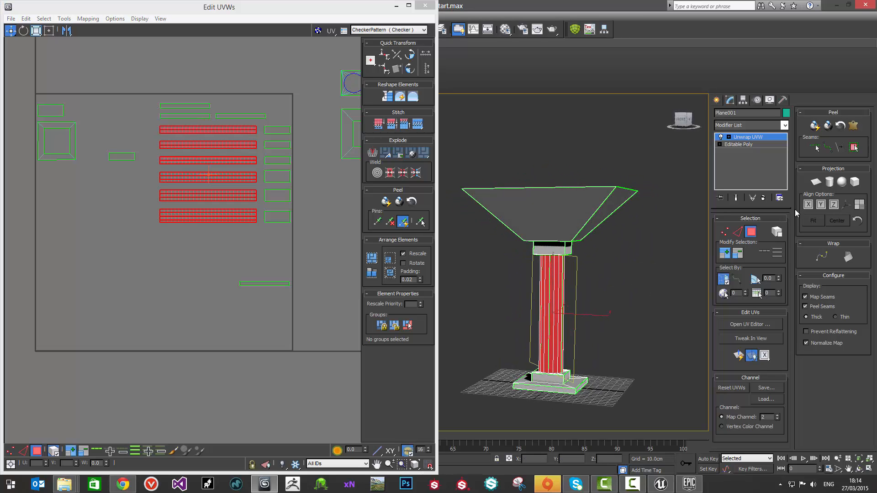
left_click(830, 183)
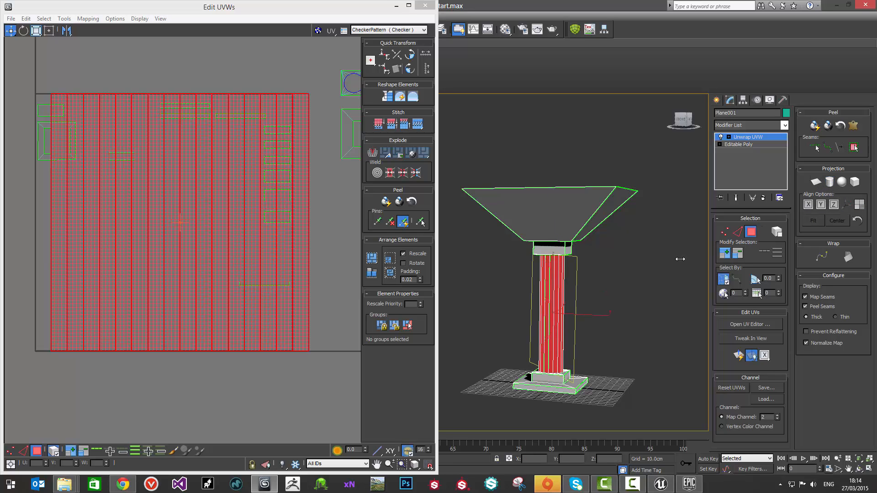
Step: Move the cylindrically mapped shaft shell above the UV tile and clear the selection
scroll(213, 217, "down", 5)
left_click_drag(187, 192, 182, 58)
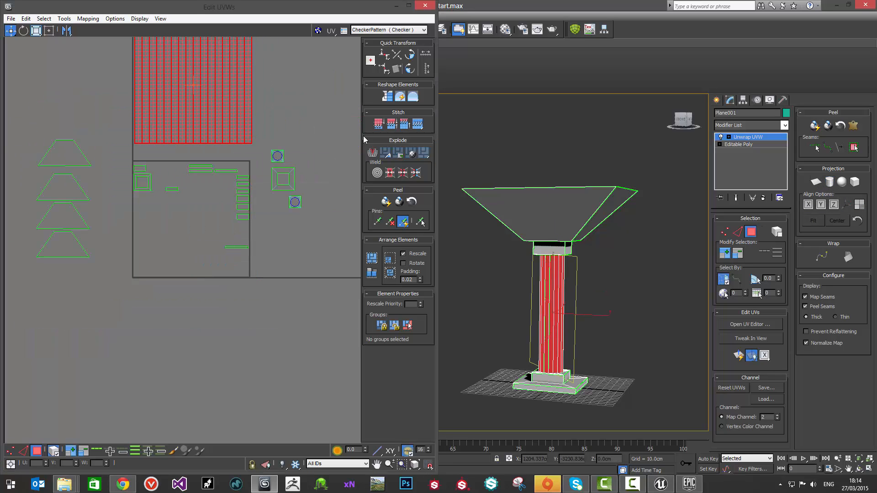
middle_click_drag(259, 119, 268, 155)
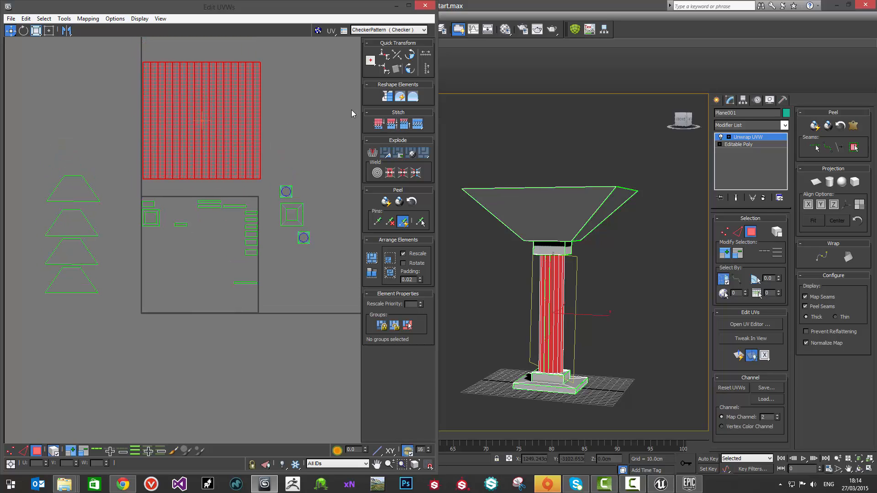
left_click(129, 69)
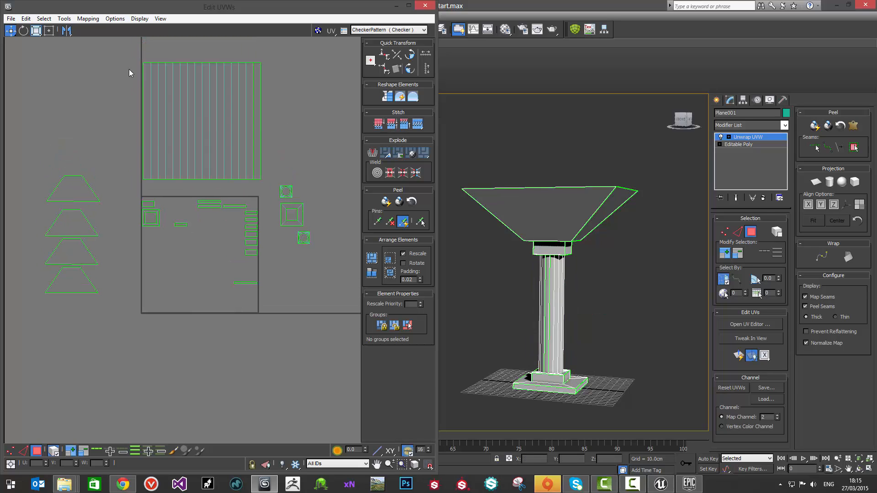
left_click(261, 158)
left_click(278, 136)
Step: Try to stitch the open vertical edge beside the last strip of the shaft shell, and undo the stitch
scroll(278, 135, "up", 5)
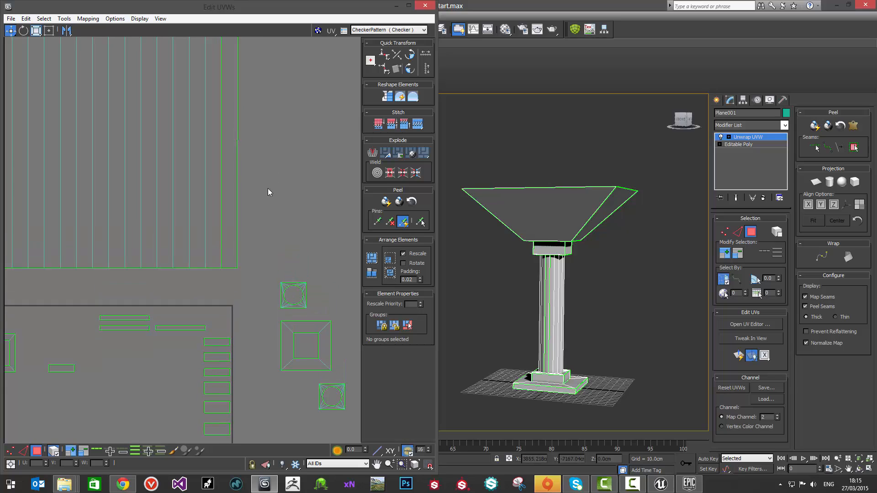
left_click(220, 152)
left_click(226, 292)
key("2")
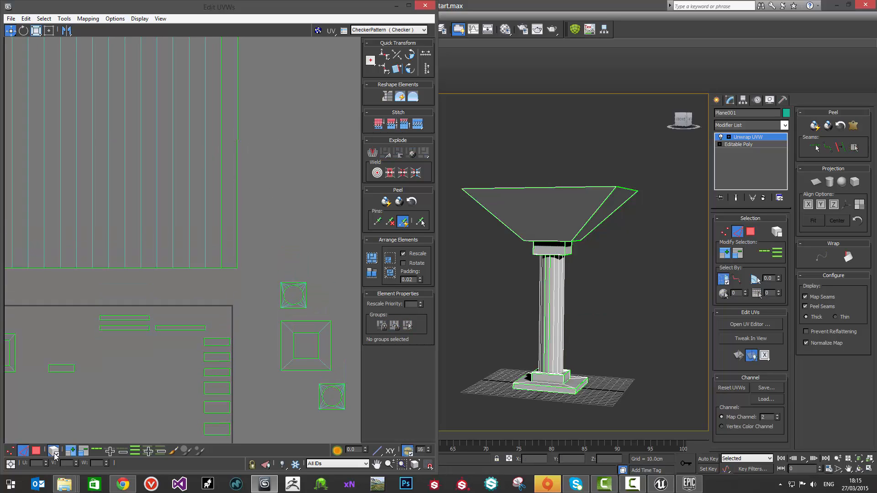
left_click(222, 209)
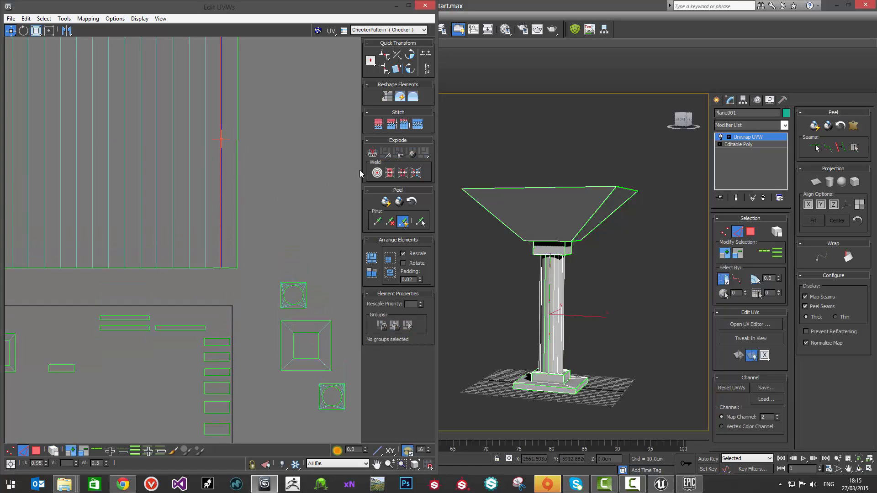
left_click(417, 125)
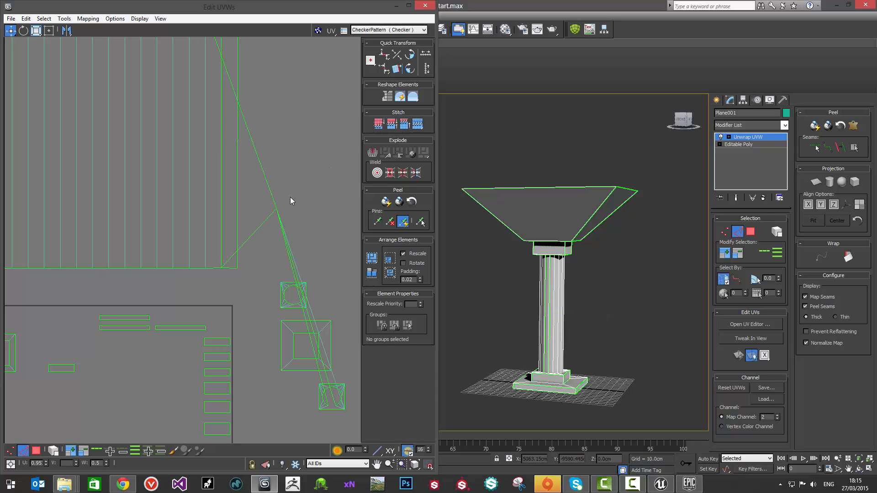
key("ctrl+z")
Step: Return to face selection, check the layout for inverted polygons, and examine the shaft shell and its detached end strip
middle_click_drag(275, 194, 251, 228)
scroll(250, 211, "down", 4)
key("3")
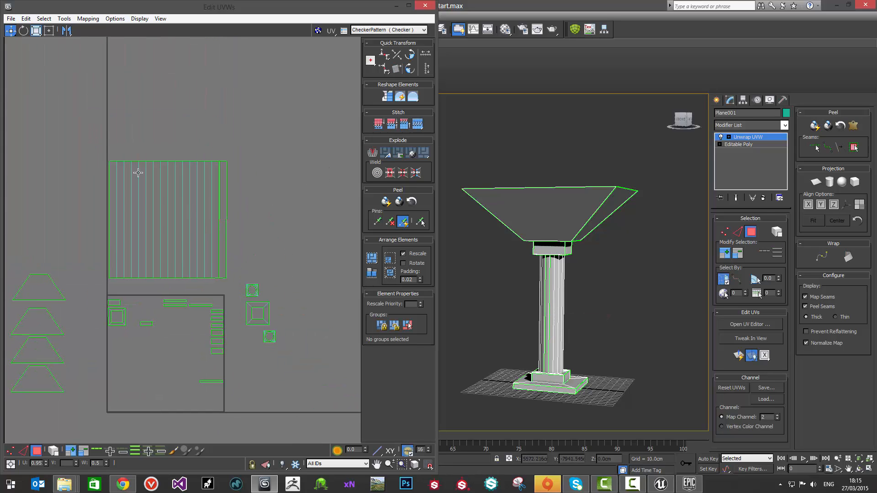
left_click_drag(244, 266, 106, 122)
left_click(133, 50)
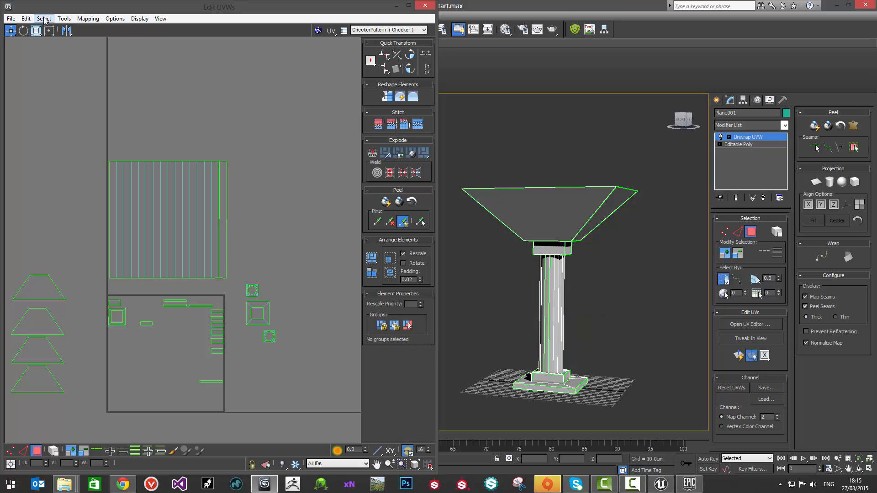
left_click(44, 18)
left_click(69, 93)
left_click(130, 163)
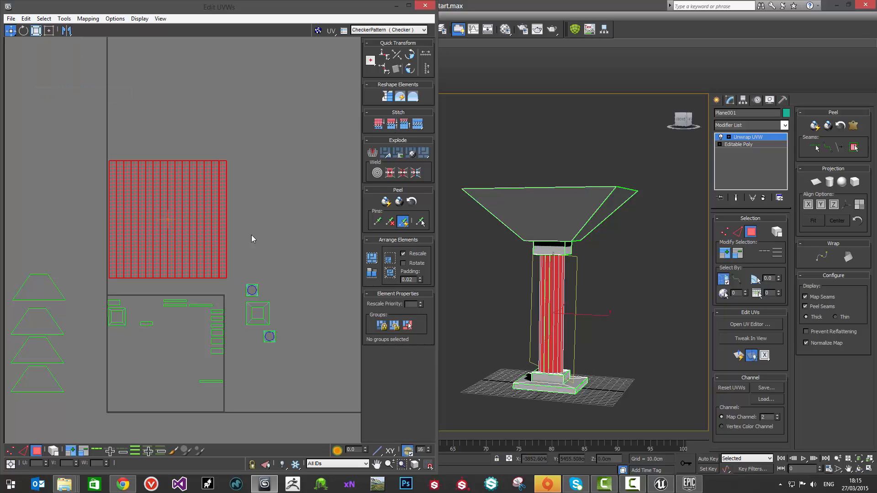
left_click(264, 235)
scroll(225, 225, "up", 3)
middle_click_drag(219, 222, 237, 237)
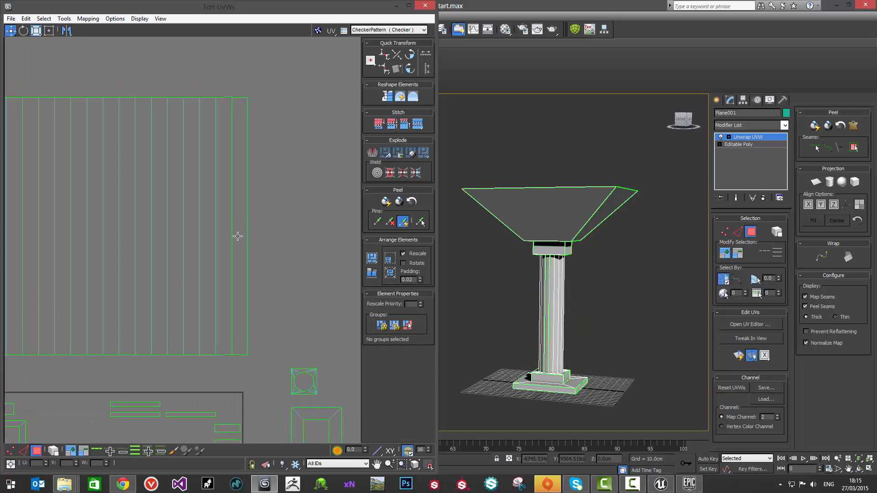
scroll(237, 236, "down", 2)
middle_click_drag(265, 291, 292, 238)
middle_click_drag(203, 310, 206, 271)
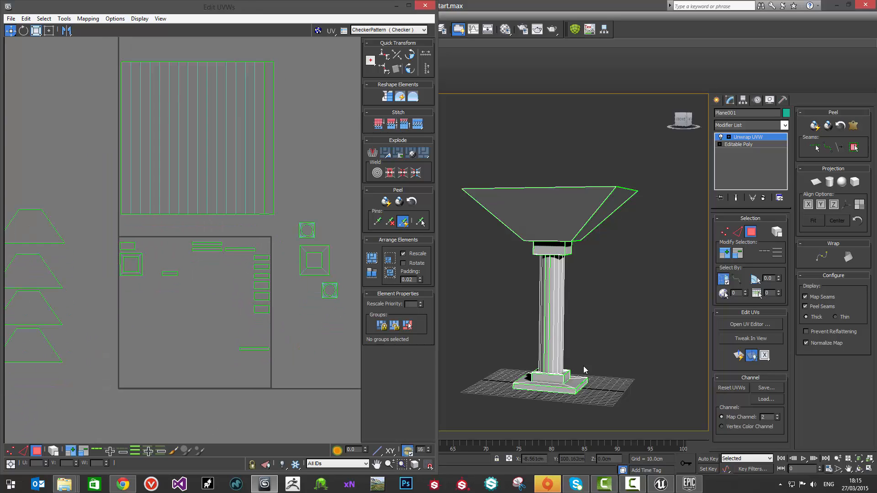
Step: Select the six small rectangular shells along the tile's right edge and examine which column faces they belong to
middle_click_drag(501, 285, 504, 278)
middle_click_drag(202, 151, 238, 161)
middle_click_drag(545, 274, 558, 254, "alt")
middle_click_drag(166, 282, 161, 279)
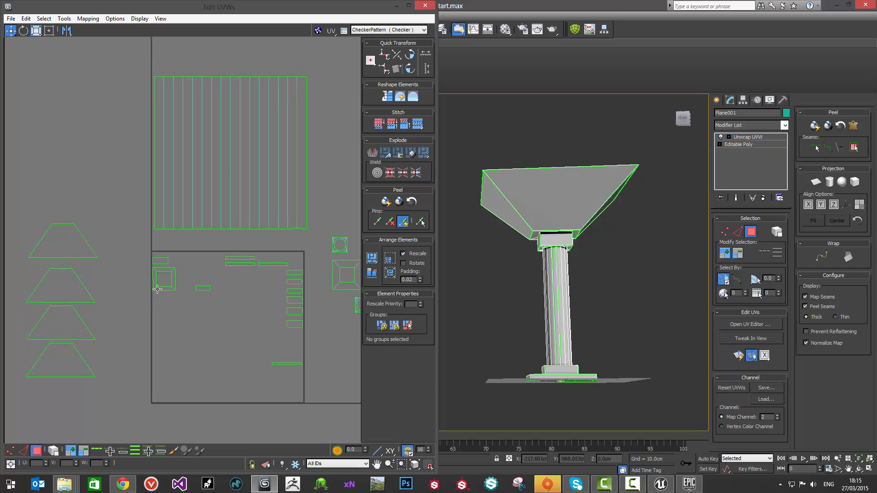
left_click_drag(280, 270, 321, 326)
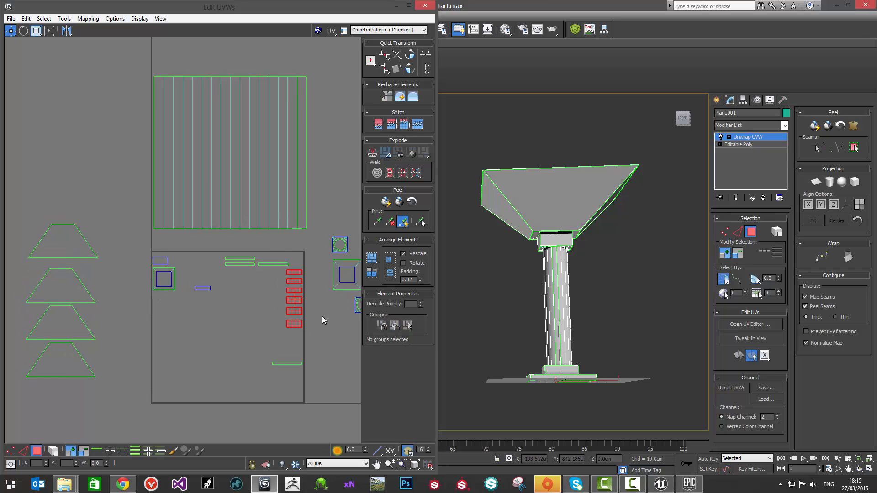
middle_click_drag(563, 289, 630, 280, "alt")
middle_click_drag(323, 274, 298, 285)
middle_click_drag(241, 266, 225, 257)
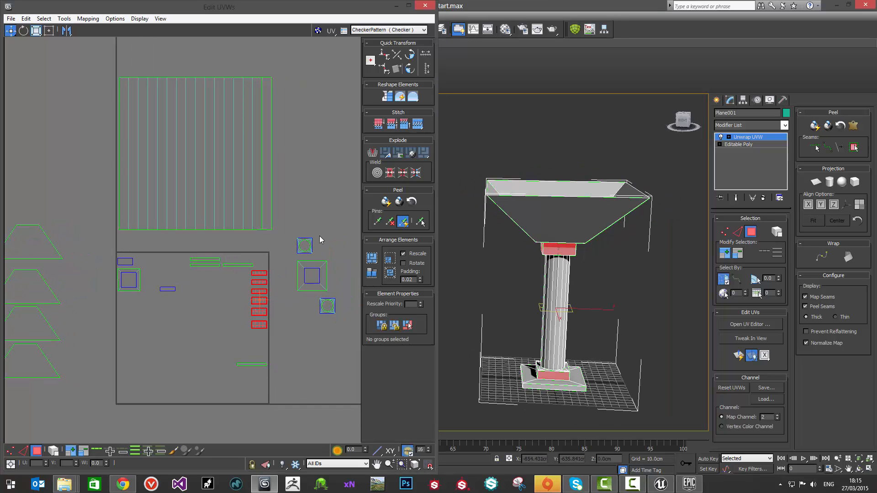
middle_click_drag(567, 278, 587, 262, "alt")
left_click(251, 295)
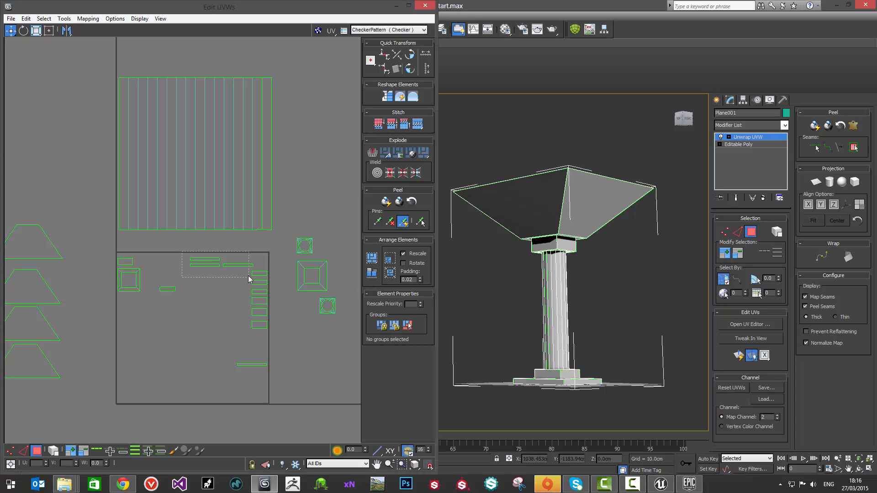
Step: Turn on element selection and move the smaller square ring shell outside the tile, above the other ring shells
left_click_drag(249, 278, 250, 279)
left_click(167, 289)
left_click(136, 286)
left_click(57, 451)
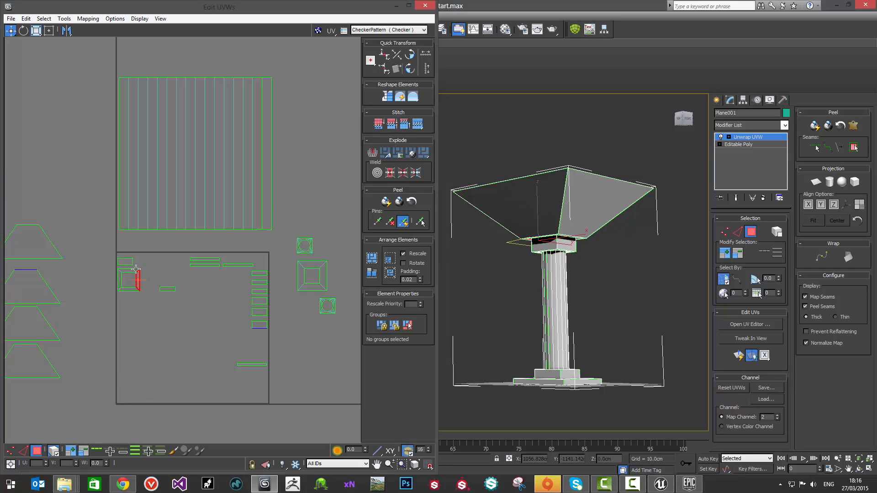
left_click(122, 288)
left_click_drag(122, 291, 338, 304)
left_click(300, 267)
middle_click_drag(531, 293, 557, 276, "alt")
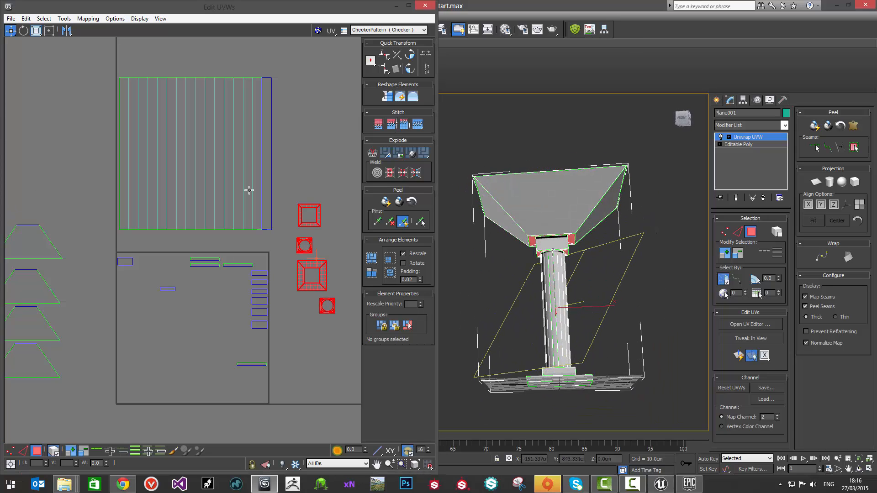
Step: Select the detached narrow strip at the shaft shell's right end and shift it slightly away from the shell
middle_click_drag(261, 174, 263, 189)
left_click(278, 155)
left_click(243, 189)
left_click(116, 403)
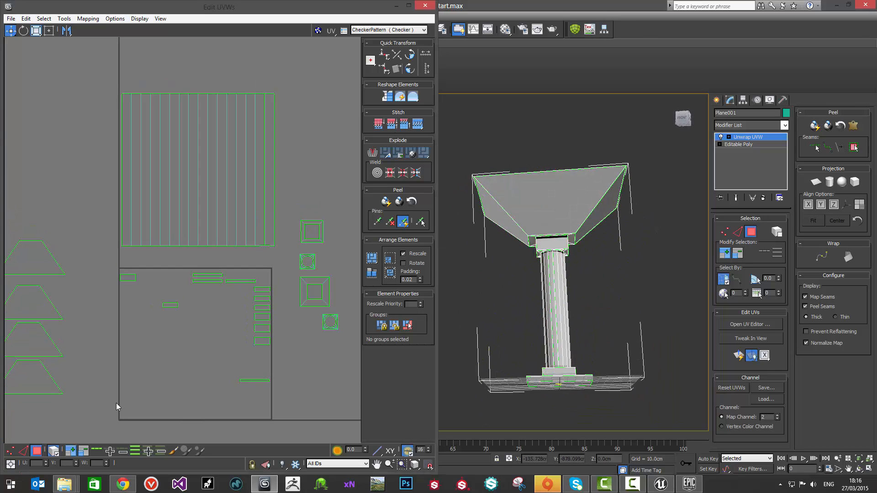
left_click(264, 187)
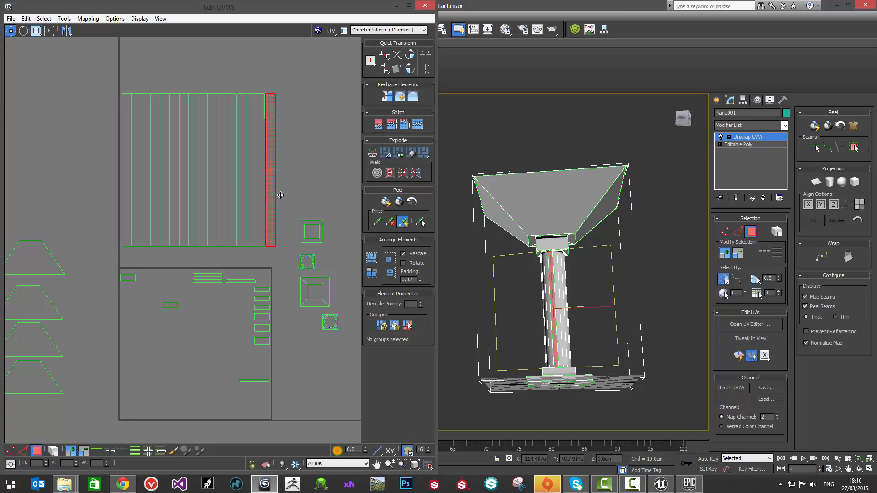
mouse_move(271, 197)
left_mouse_down()
mouse_move(317, 197)
mouse_move(275, 197)
left_mouse_up()
Step: Target weld the shaft shell's right corner vertices to the matching vertices of the narrow strip
middle_click_drag(267, 223, 268, 288)
scroll(267, 230, "up", 2)
key("1")
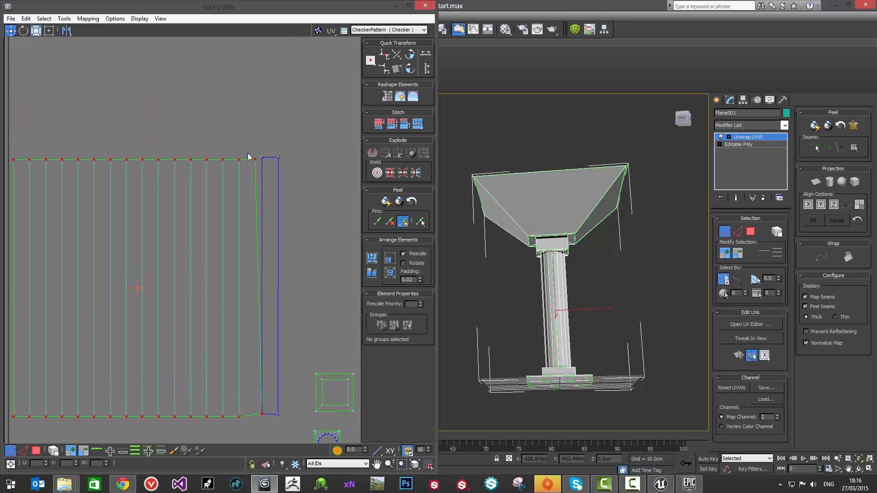
right_click(246, 145)
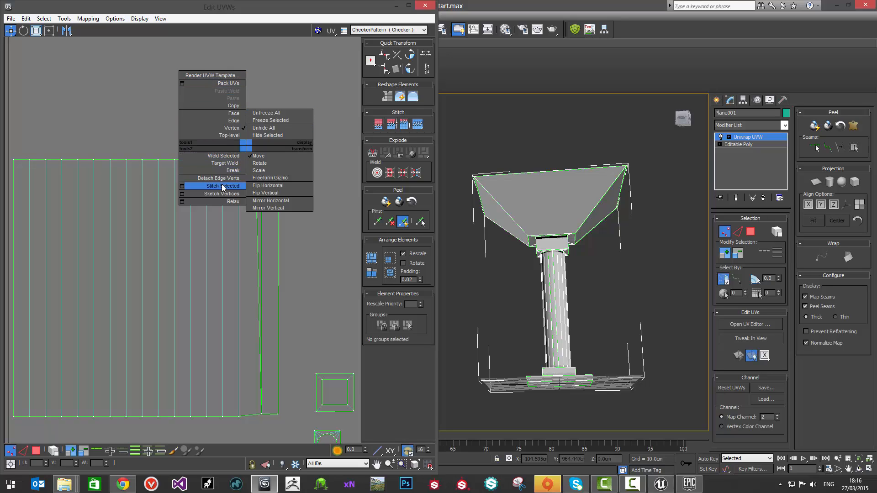
left_click(225, 169)
left_click_drag(255, 160, 261, 159)
middle_click_drag(308, 246, 313, 237)
Step: Select the whole joined shaft shell, straighten it, and clear the selection
scroll(315, 237, "down", 2)
key("3")
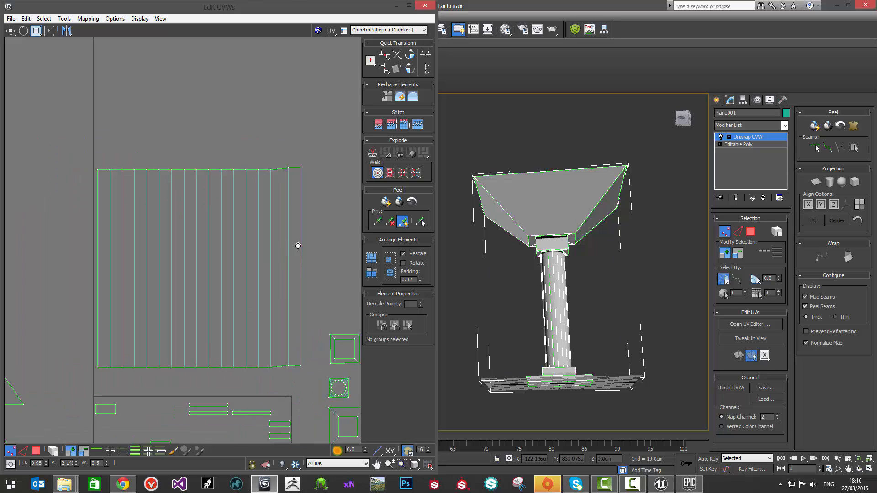
left_click(294, 245)
left_click_drag(60, 158, 298, 368)
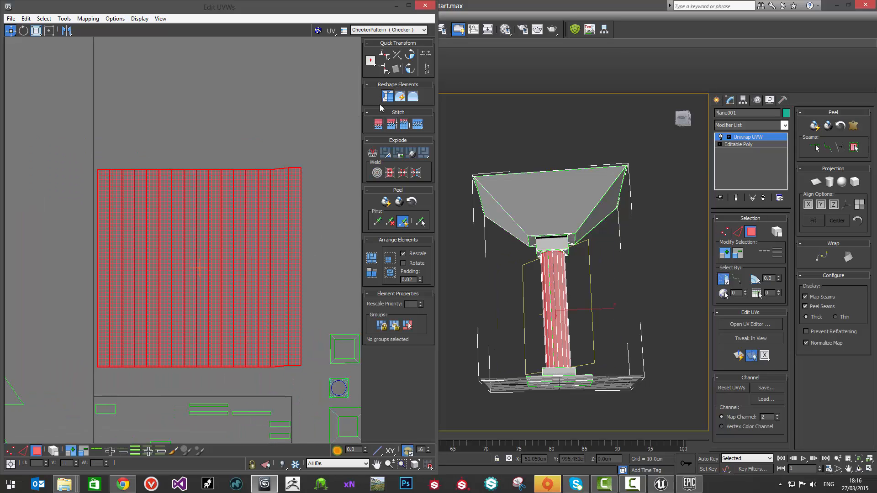
left_click(278, 135)
Step: Check the UV layout for overlapped and inverted polygons and examine the straightened shaft shell
middle_click_drag(250, 238, 227, 187)
scroll(185, 197, "down", 2)
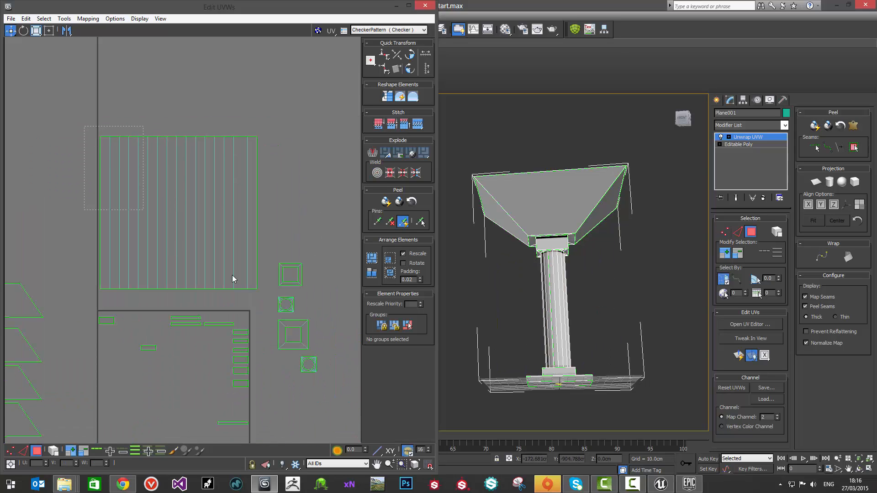
left_click_drag(263, 290, 261, 291)
left_click(286, 195)
middle_click_drag(196, 170, 249, 138)
scroll(249, 139, "down", 2)
left_click_drag(152, 119, 341, 348)
left_click(94, 43)
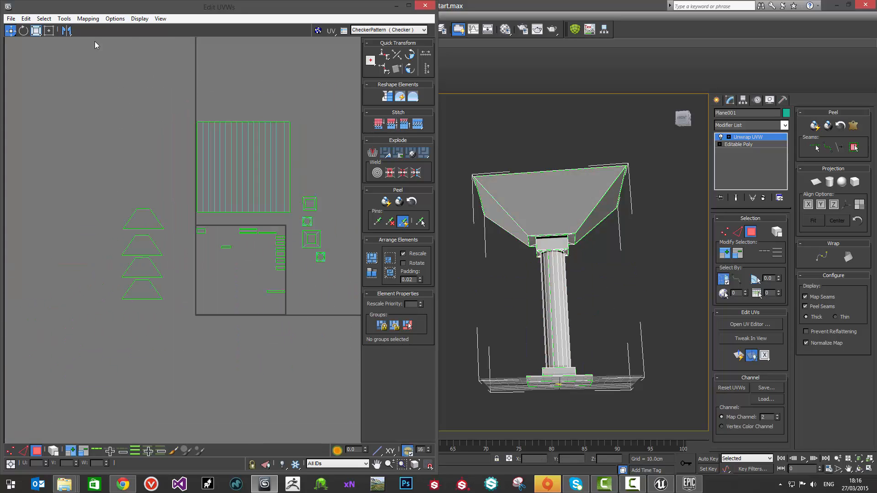
left_click(49, 22)
left_click(84, 101)
left_click(42, 18)
left_click(73, 92)
scroll(171, 255, "up", 2)
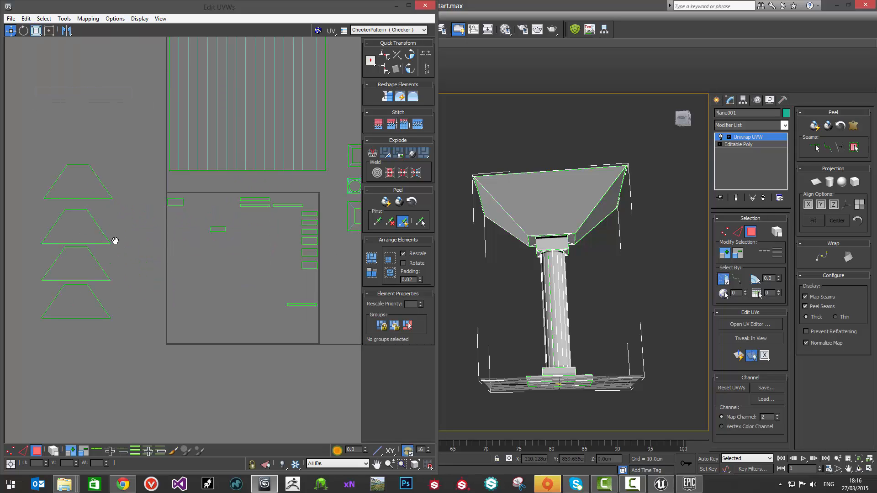
scroll(133, 226, "up", 2)
scroll(134, 229, "down", 1)
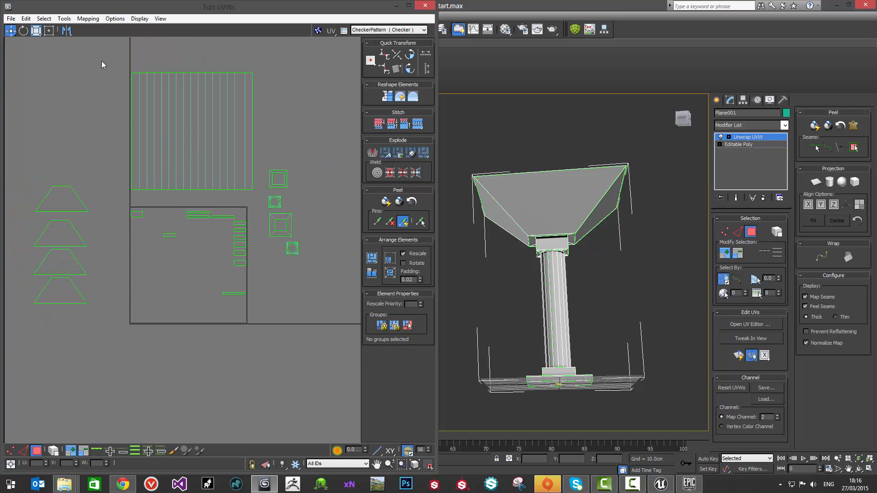
Step: Select all UV shells and rescale the clusters to a matching relative size, leaving nothing selected
key("ctrl+a")
middle_click_drag(188, 196, 199, 215)
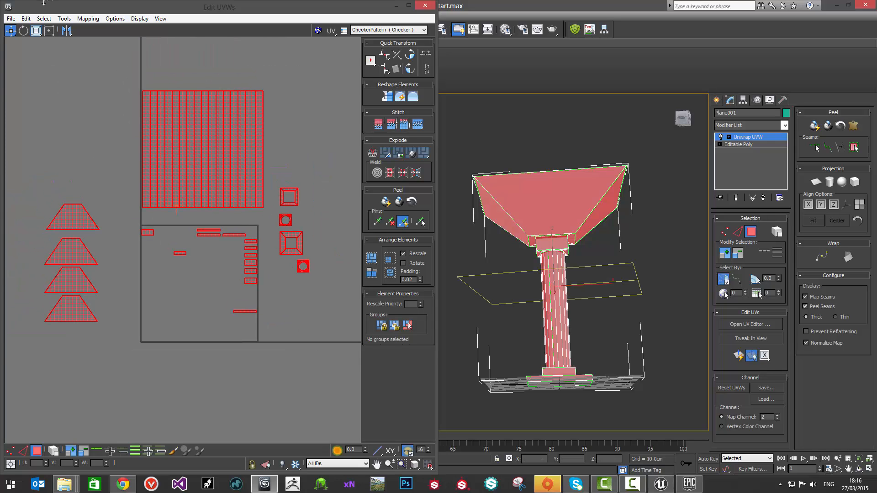
left_click(87, 18)
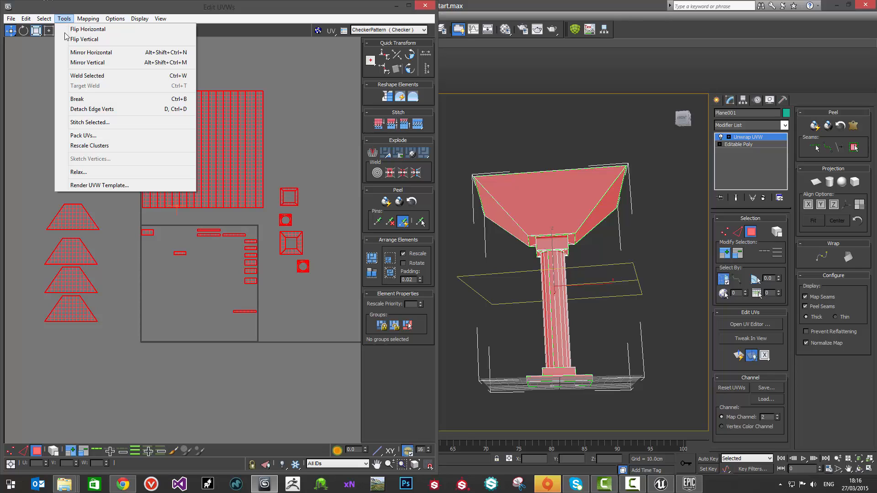
left_click(89, 146)
left_click(256, 176)
mouse_move(204, 183)
middle_mouse_down()
mouse_move(215, 174)
mouse_move(241, 197)
mouse_move(213, 179)
middle_mouse_up()
Step: Move the thin strips and small rectangular shells outside the UV square to clear space in it
scroll(226, 219, "up", 3)
scroll(205, 195, "down", 2)
scroll(237, 213, "up", 6)
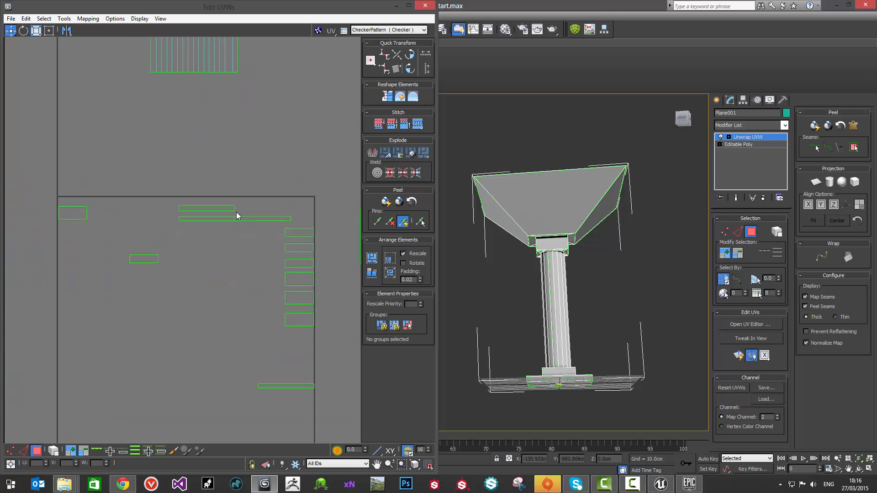
middle_click_drag(188, 211, 282, 214)
scroll(282, 214, "down", 2)
middle_click_drag(222, 207, 273, 189)
left_click(152, 197)
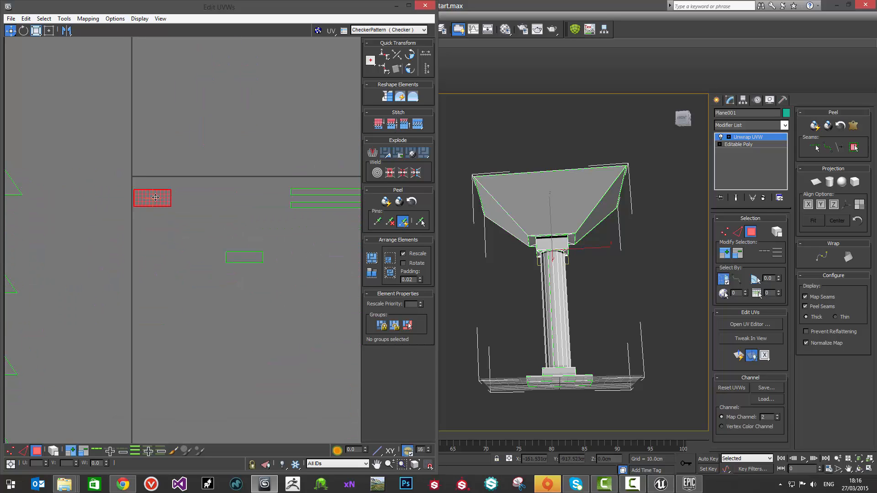
left_click_drag(152, 198, 167, 129)
scroll(182, 173, "down", 3)
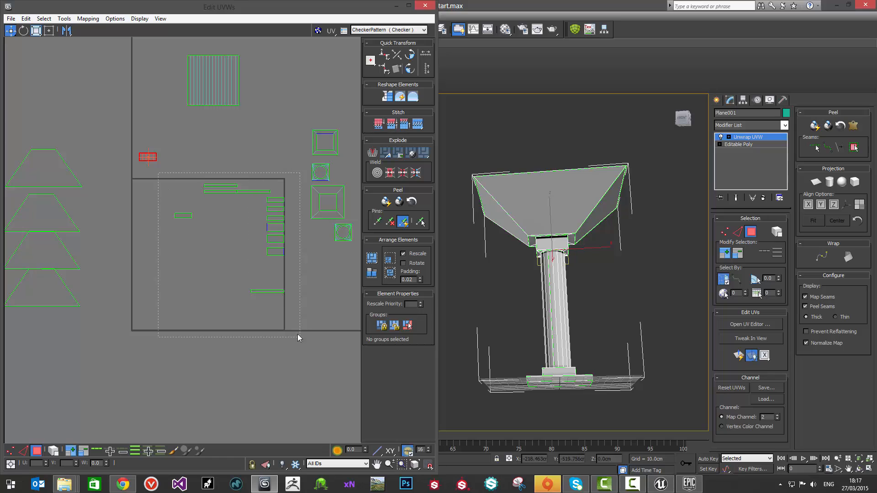
left_click_drag(297, 334, 300, 337)
left_click_drag(273, 227, 377, 337)
Step: Select the whole shaft shell and move it to the lower-left area of the UV square
left_click(212, 95)
left_click_drag(214, 95, 210, 94)
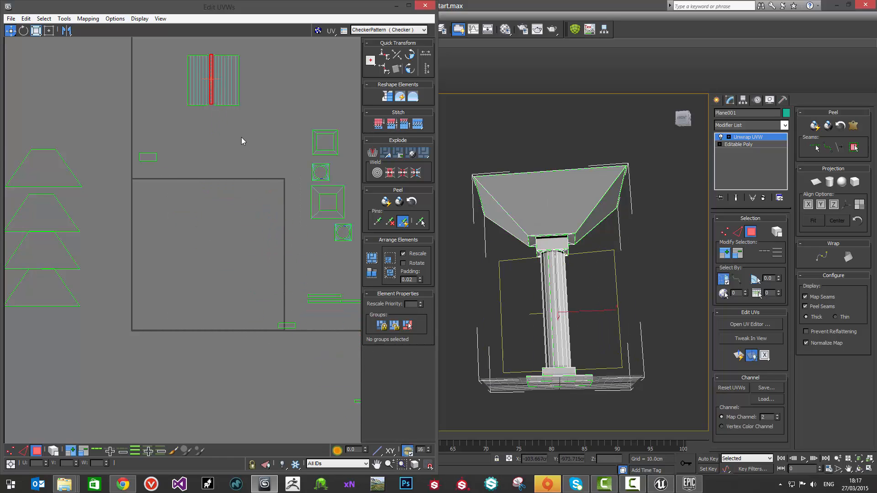
double_click(207, 78)
left_click_drag(208, 78, 163, 298)
scroll(163, 298, "up", 2)
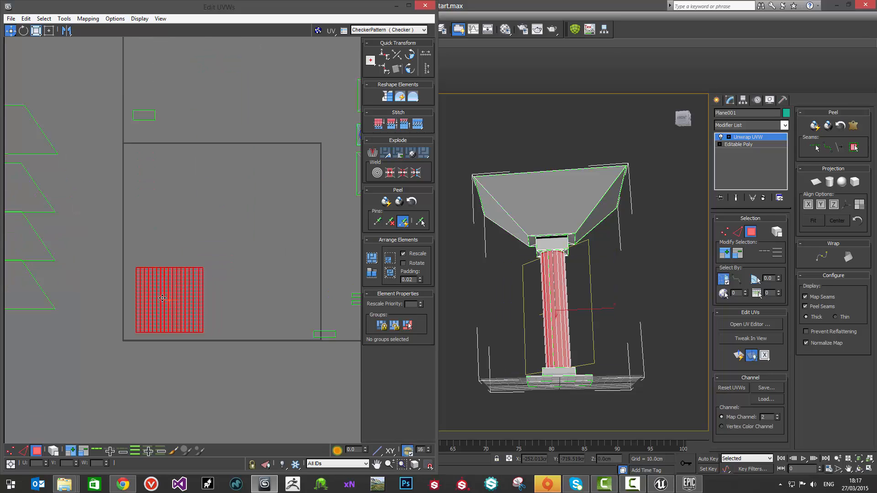
scroll(162, 298, "up", 3)
scroll(162, 259, "down", 3)
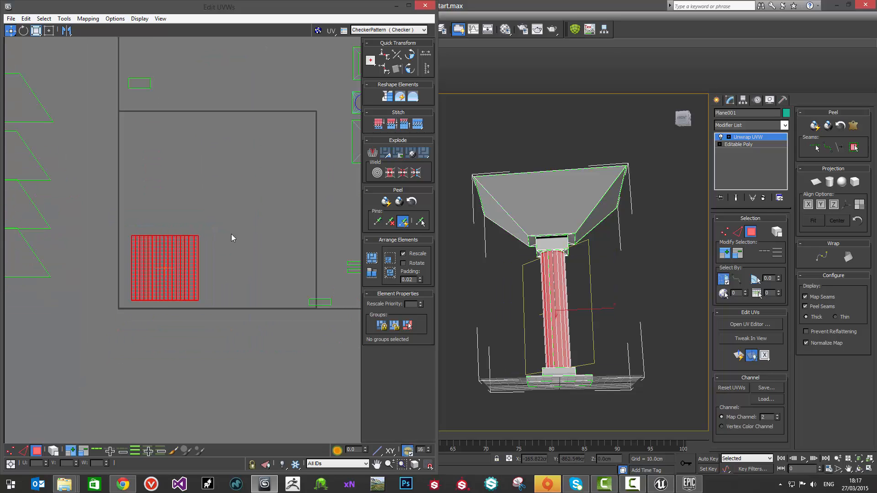
Step: Move the uppermost trapezoid shell into the upper-left corner of the UV square
middle_click_drag(247, 192, 272, 215)
left_click(52, 125)
middle_click_drag(82, 157, 152, 159)
left_click_drag(112, 135, 269, 178)
middle_click_drag(186, 241, 135, 219)
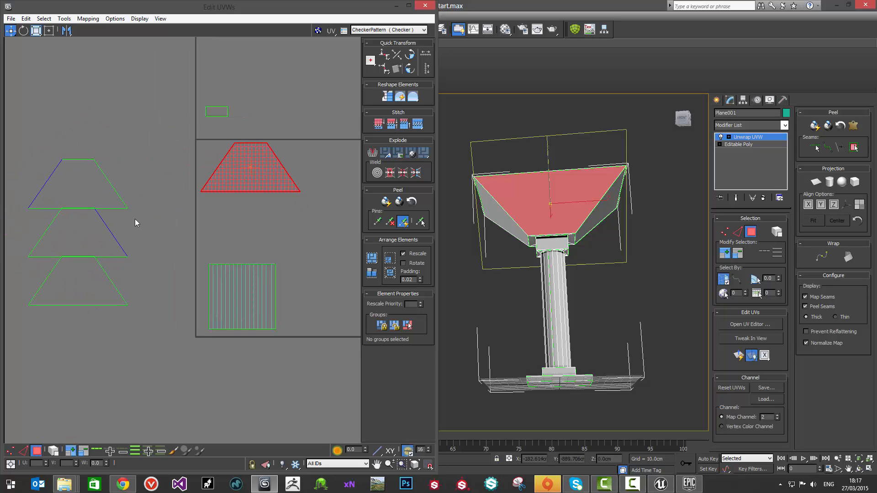
Step: Place the next trapezoid shell beside the first, flipped upside down by two 90° rotations so their slanted edges interlock
left_click(95, 183)
left_click_drag(95, 184, 312, 166)
left_click(410, 56)
left_click(410, 55)
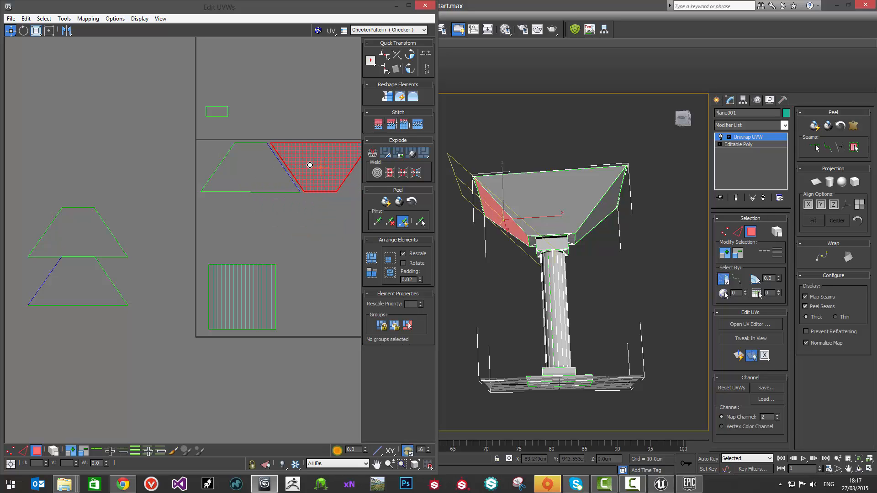
middle_click_drag(256, 194, 290, 192)
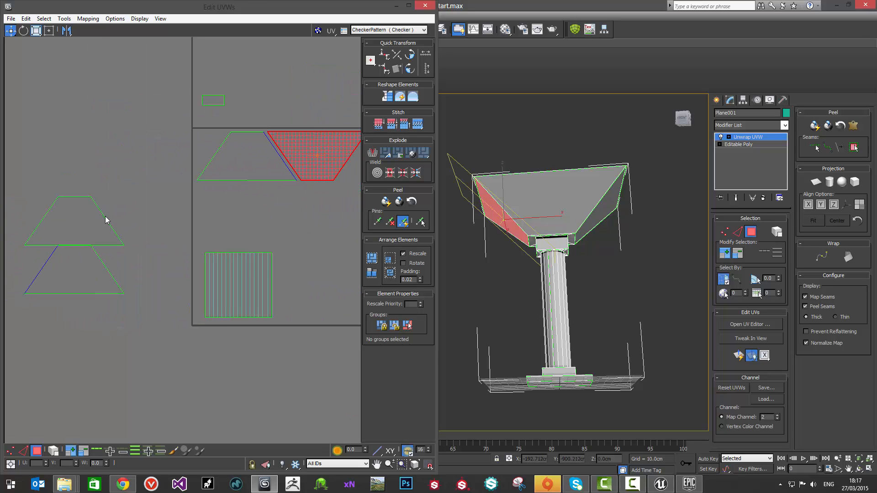
Step: Turn the third trapezoid shell sideways with its wide edge facing right and place it along the UV square's right edge
left_click_drag(86, 216, 311, 222)
middle_click_drag(299, 215, 255, 222)
left_click(410, 56)
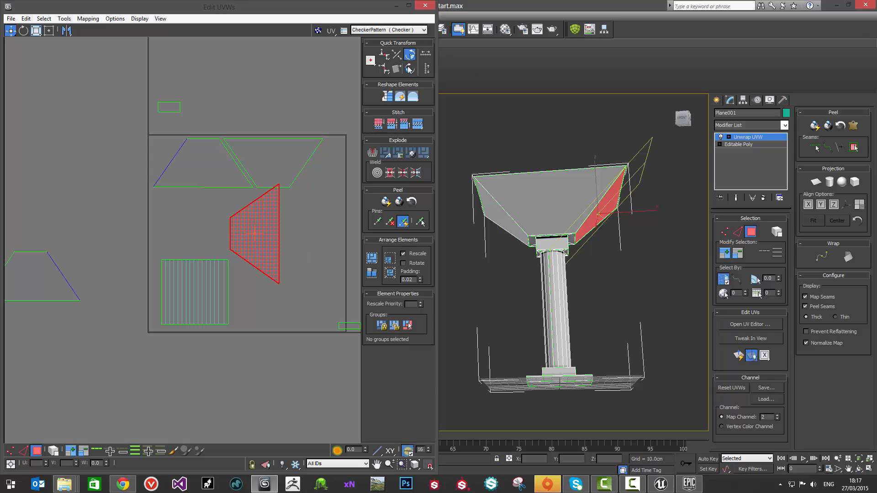
left_click(409, 55)
left_click(410, 56)
left_click_drag(255, 226, 320, 196)
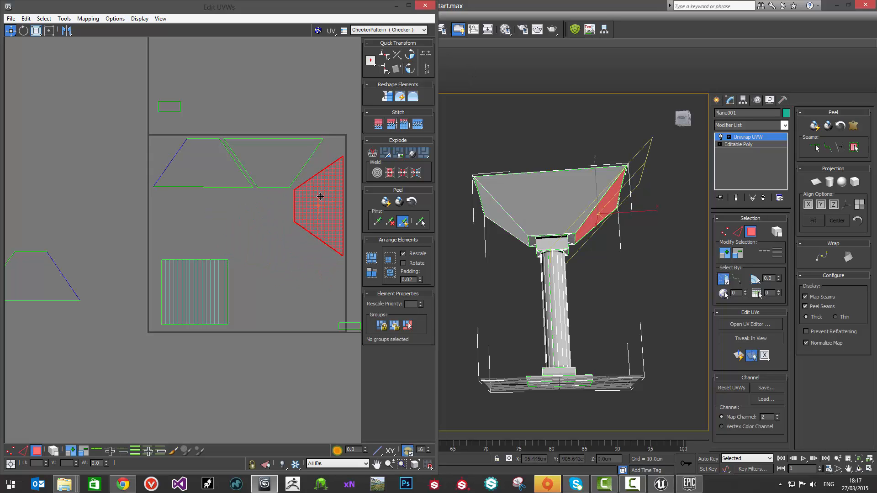
left_click(231, 232)
Step: Turn the last trapezoid shell so its wide edge faces left and fit it below the third one in the UV square
middle_click_drag(77, 272, 108, 257)
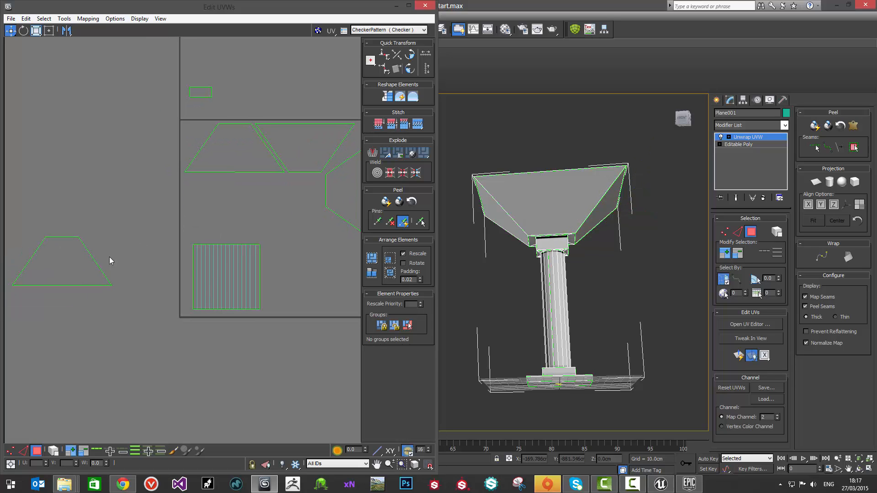
left_click(85, 254)
left_click(409, 55)
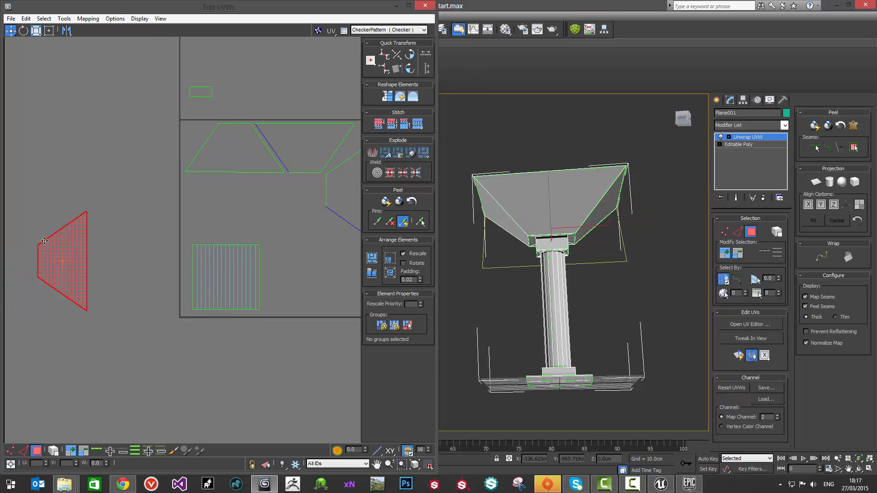
left_click(409, 55)
left_click(409, 55)
left_click_drag(71, 251, 349, 247)
scroll(227, 195, "up", 4)
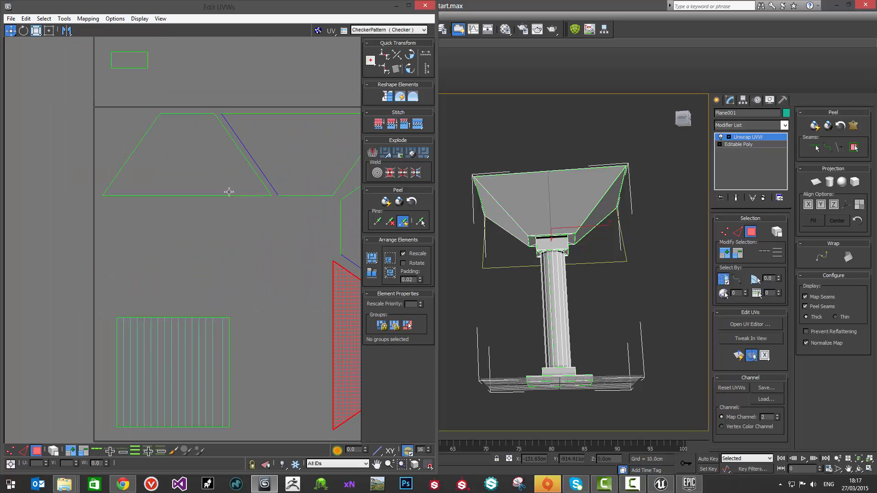
Step: Nudge the trapezoid shells to leave small, even gaps between their slanted edges
left_click(225, 174)
left_click(325, 153)
middle_click_drag(325, 153, 256, 158)
middle_click_drag(237, 245, 165, 203)
left_click(242, 217)
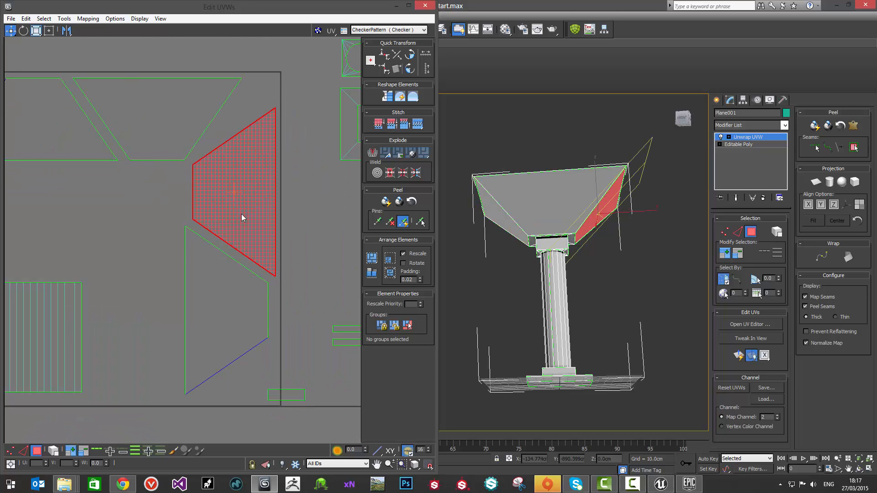
left_click(154, 247)
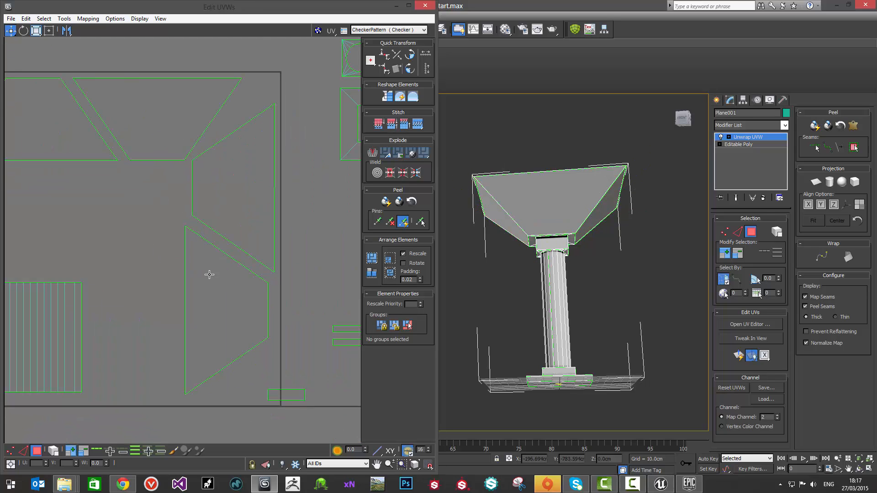
left_click_drag(213, 270, 217, 270)
left_click(138, 229)
Step: Enable selection by element and move the whole shaft shell tightly into the UV square's lower-left corner
scroll(138, 228, "down", 2)
middle_click_drag(149, 214, 173, 210)
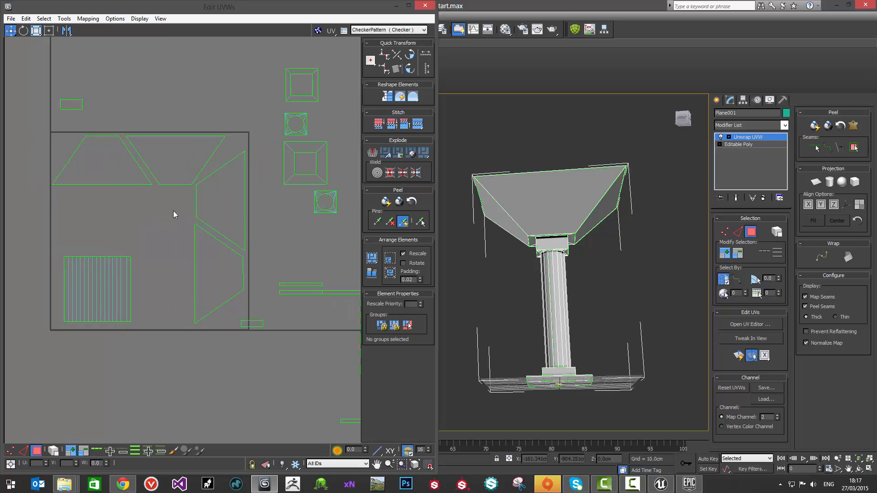
scroll(179, 210, "down", 2)
scroll(156, 247, "up", 4)
middle_click_drag(155, 248, 257, 195)
left_click(200, 210)
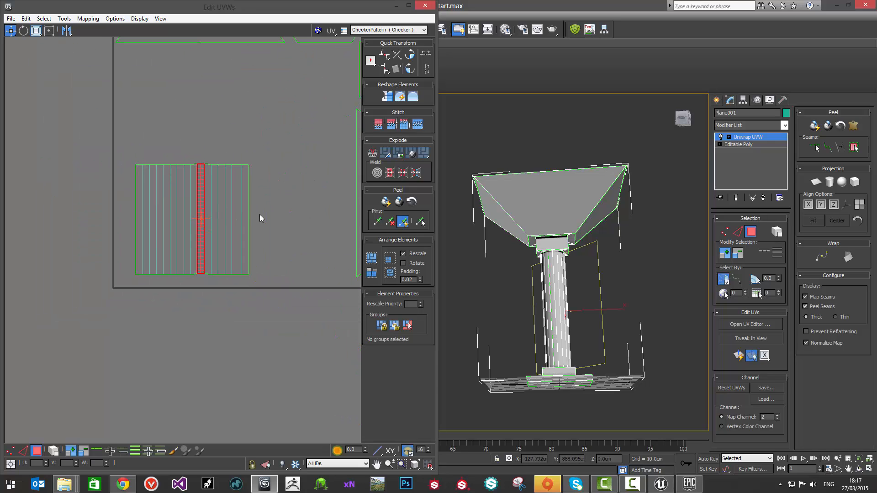
left_click(55, 453)
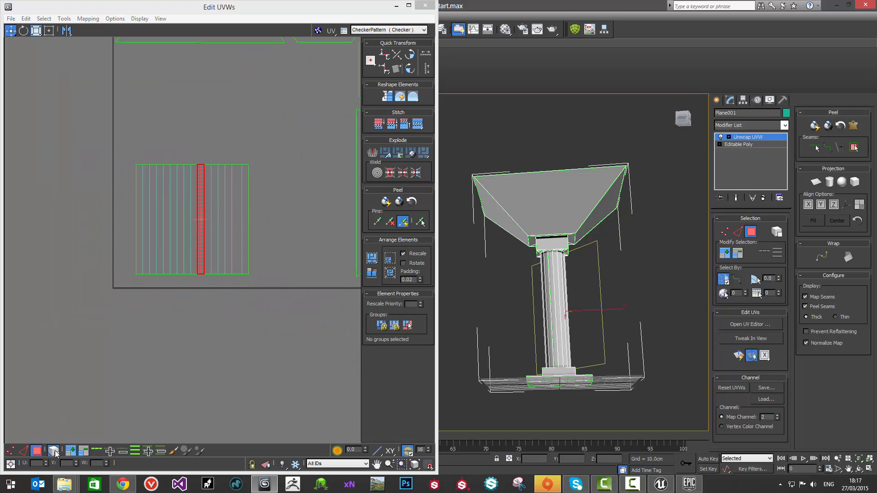
left_click_drag(228, 195, 208, 206)
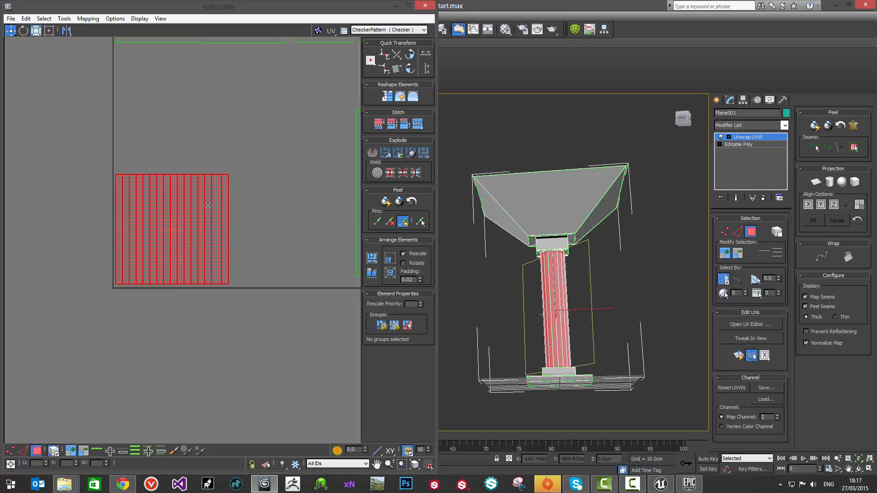
left_click(269, 230)
Step: Move the smaller square frame shell under the first trapezoid and the larger one beside the right-hand trapezoids
scroll(270, 224, "down", 3)
middle_click_drag(269, 206, 149, 245)
scroll(150, 243, "down", 8)
middle_click_drag(203, 217, 234, 210)
left_click(282, 133)
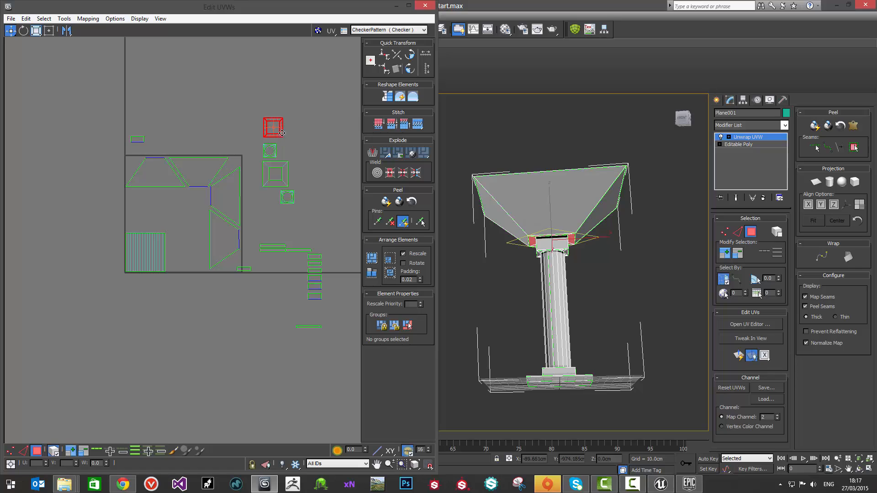
left_click_drag(282, 133, 145, 205)
left_click(290, 179)
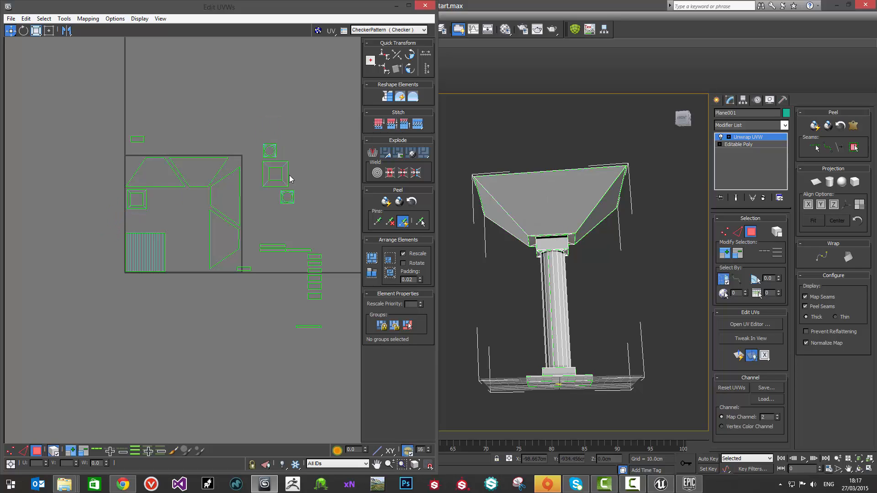
left_click(283, 183)
left_click_drag(283, 183, 200, 213)
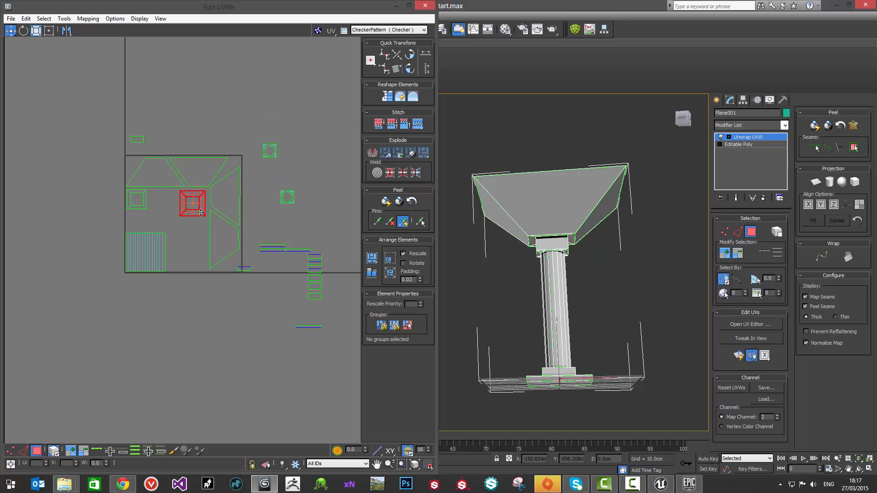
left_click(327, 191)
Step: Stack the two small square shells with circular centres below the larger square frame
left_click(293, 195)
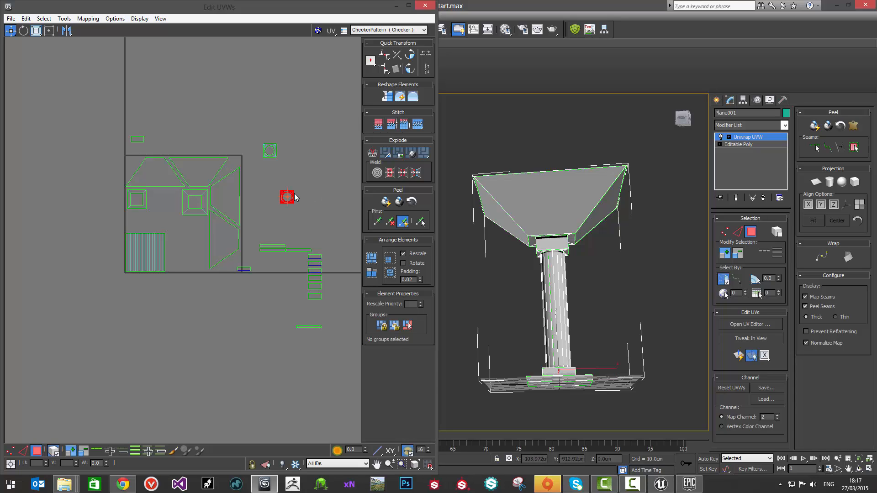
left_click_drag(295, 196, 204, 222)
left_click(272, 154)
left_click_drag(272, 155, 191, 205)
scroll(206, 245, "up", 4)
left_click(194, 206, "ctrl")
left_click(165, 248)
Step: Move the column of six small rectangular shells to the right of the shaft shell
scroll(165, 248, "down", 3)
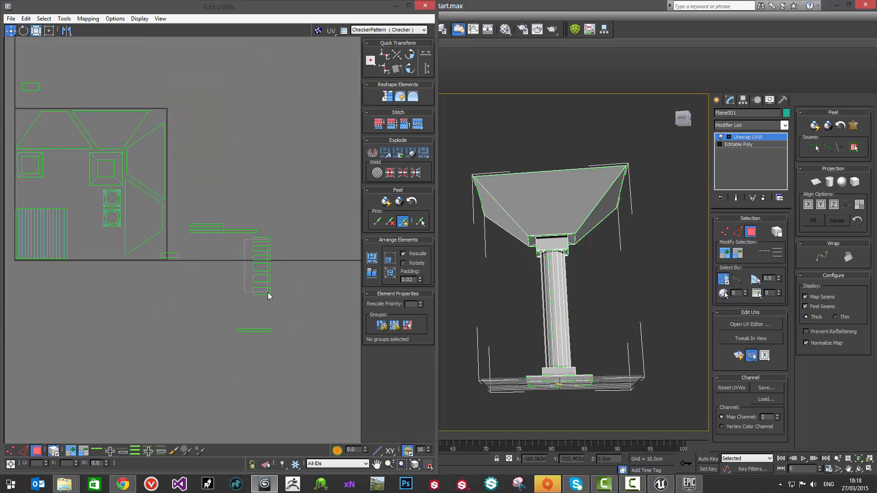
left_click_drag(268, 292, 80, 250)
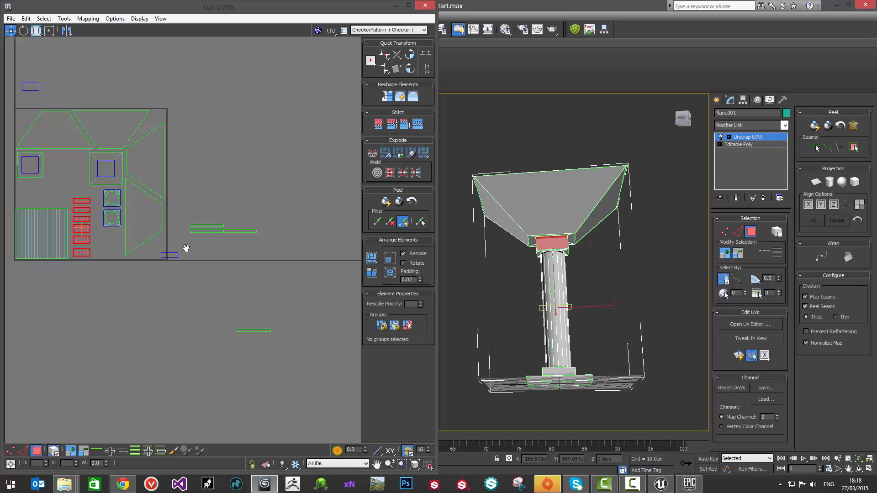
scroll(266, 264, "up", 2)
middle_click_drag(186, 248, 273, 276)
scroll(273, 269, "down", 1)
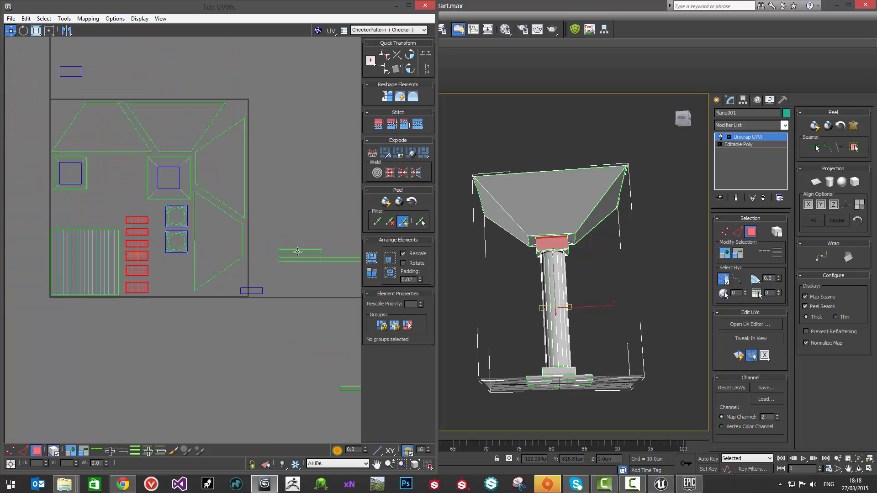
Step: Place three of the thin strip shells between the smaller square frame and the shaft shell
left_click_drag(274, 245, 88, 219)
scroll(297, 257, "down", 1)
middle_click_drag(297, 257, 245, 235)
left_click_drag(263, 221, 78, 206)
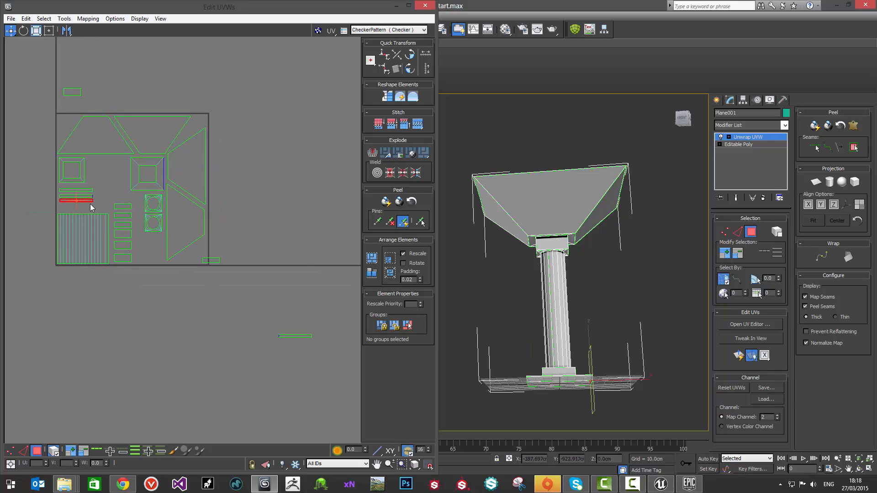
scroll(125, 226, "up", 1)
mouse_move(125, 224)
middle_mouse_down()
mouse_move(156, 258)
mouse_move(133, 233)
middle_mouse_up()
scroll(124, 248, "up", 2)
scroll(133, 233, "down", 2)
Step: Move the remaining thin strip shell into the UV square, to the right of the smaller square frame
middle_click_drag(222, 288, 95, 248)
left_click_drag(186, 308, 237, 359)
middle_click_drag(242, 344, 262, 348)
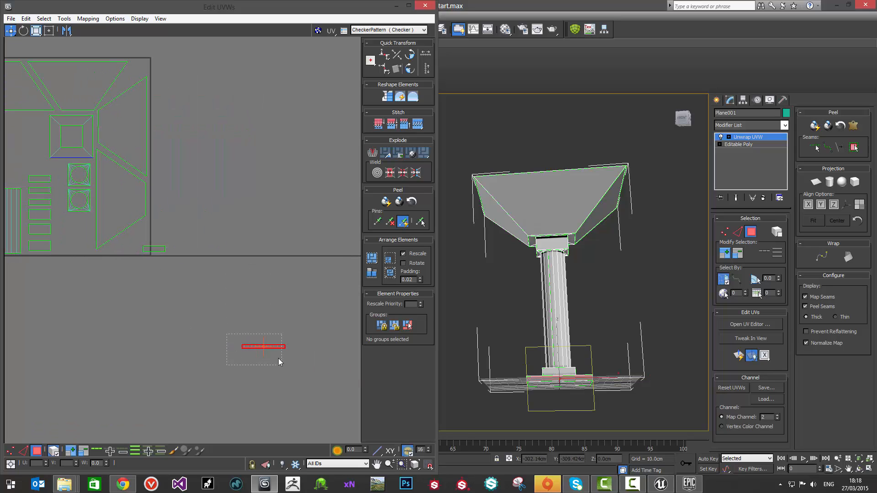
left_click_drag(280, 346, 29, 125)
middle_click_drag(6, 148, 221, 233)
scroll(219, 227, "up", 3)
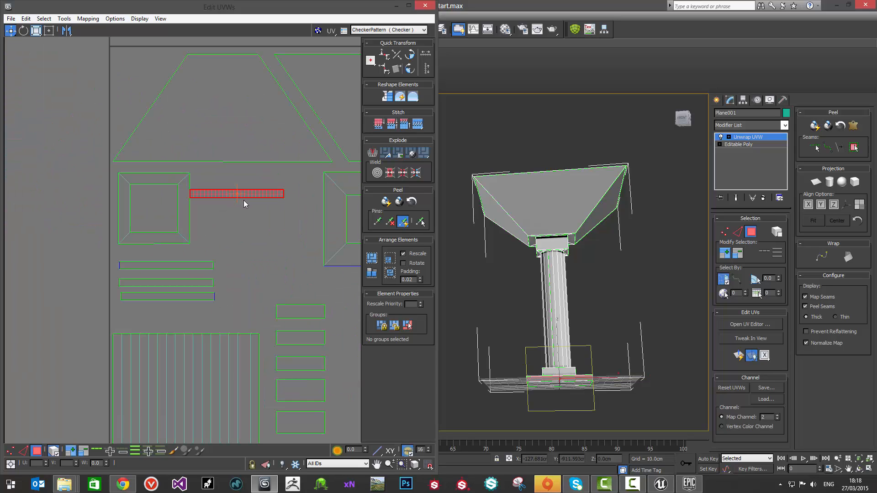
mouse_move(256, 196)
left_mouse_down()
mouse_move(279, 214)
mouse_move(261, 182)
mouse_move(270, 191)
left_mouse_up()
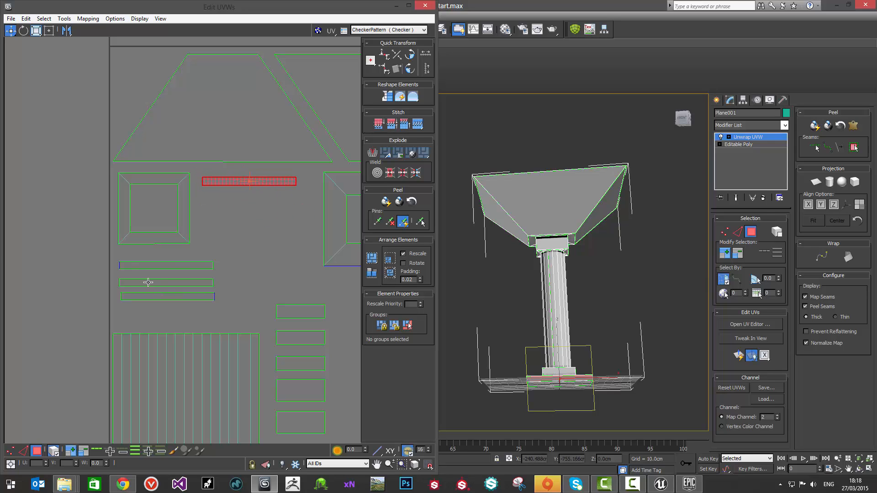
Step: Move the other three thin strips below the fourth one, between the two square frames
left_click(157, 295)
left_click_drag(178, 287, 263, 218)
left_click(241, 262)
scroll(209, 248, "down", 3)
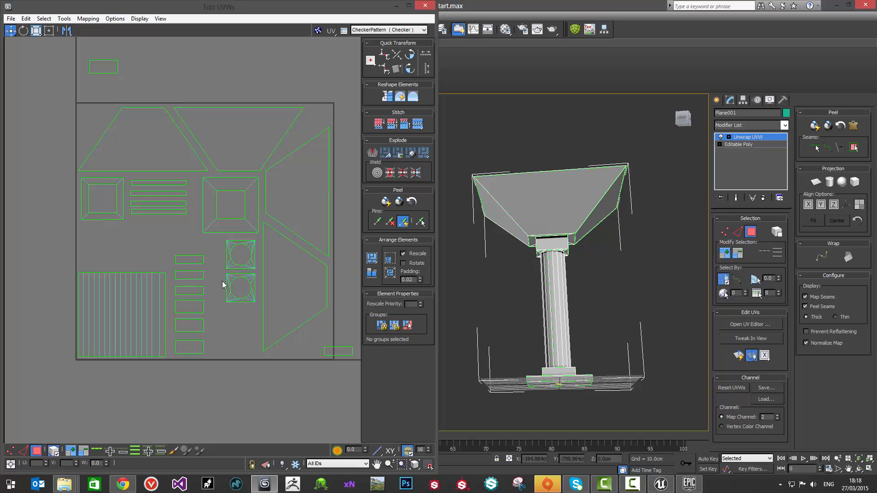
Step: Move the two leftover rectangular shells into the UV square's upper-left and lower-right corners, and select the third thin strip
middle_click_drag(223, 283, 172, 270)
left_click(73, 67)
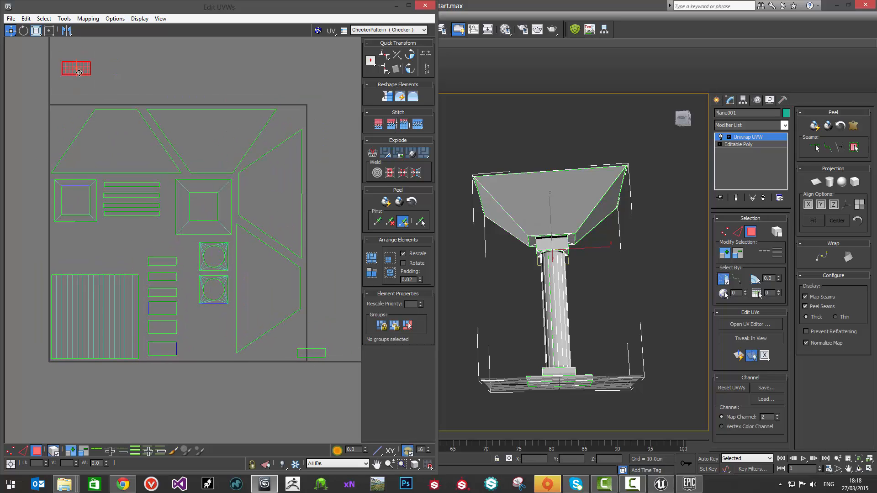
left_click_drag(87, 72, 75, 117)
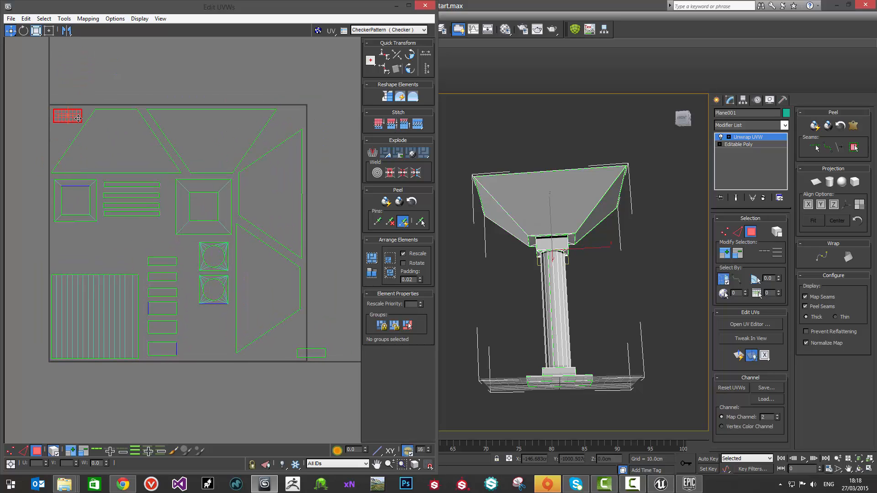
left_click(318, 356)
left_click_drag(319, 356, 294, 352)
left_click(110, 207)
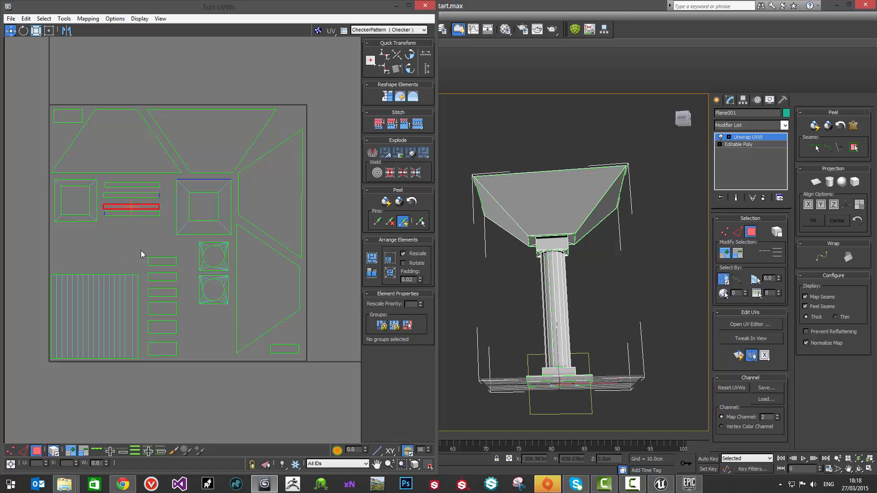
Step: Move the stack of six small rectangular shells out of the UV square, just below its lower edge
left_click(141, 250)
scroll(128, 244, "down", 2)
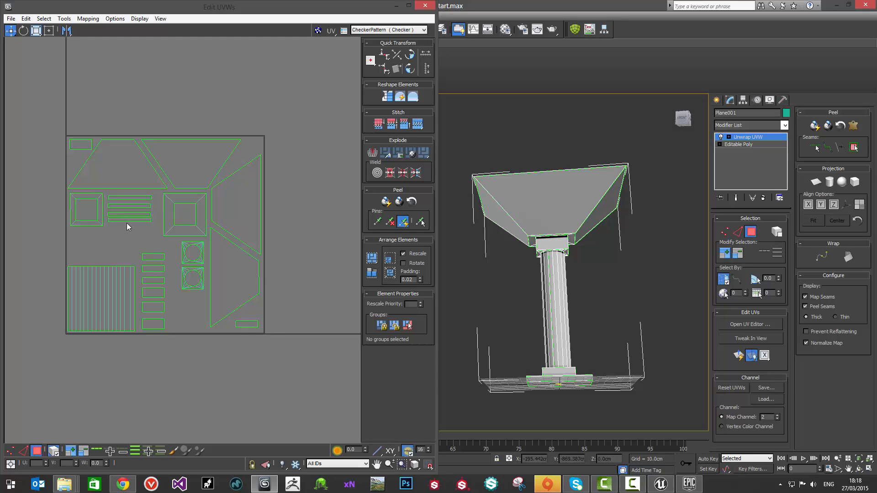
left_click(129, 220)
left_click(156, 252)
middle_click_drag(161, 244, 196, 230)
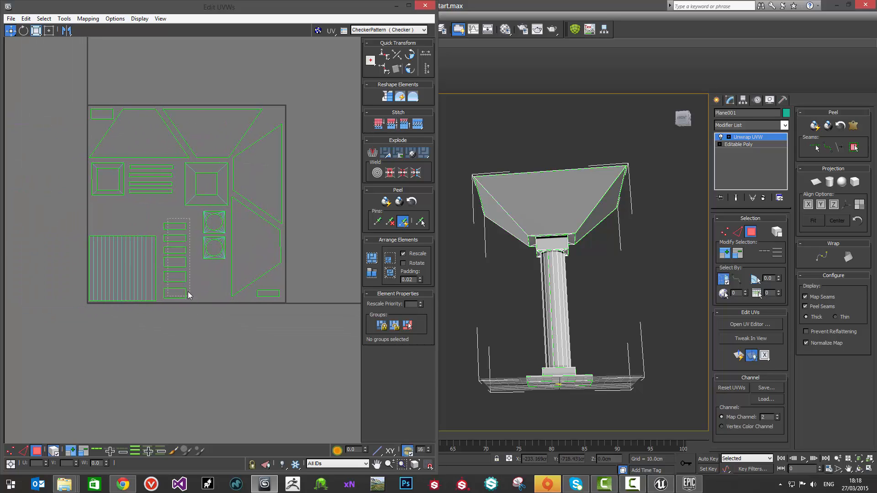
left_click_drag(188, 293, 188, 295)
left_click_drag(176, 251, 214, 327)
Step: Place the two square shells with circular holes side by side beneath the smaller square frame
left_click(216, 246)
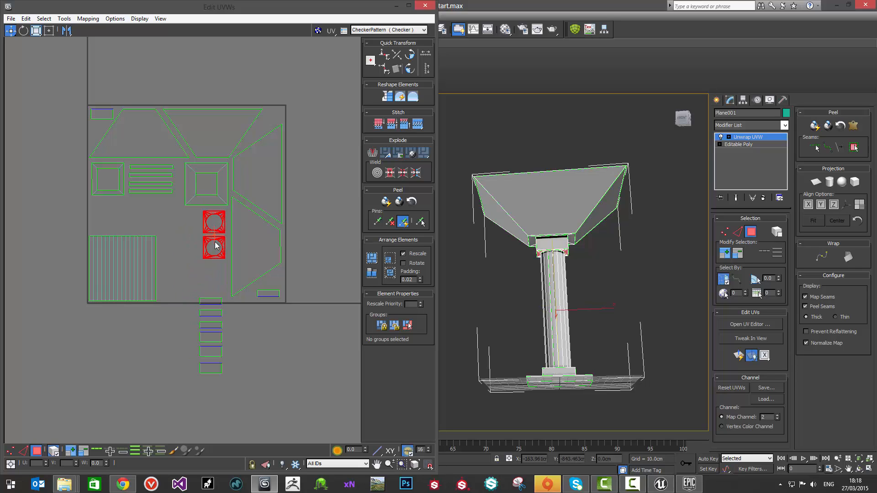
left_click(191, 226)
left_click_drag(207, 231, 96, 220)
left_click(214, 249)
left_click_drag(214, 249, 131, 209)
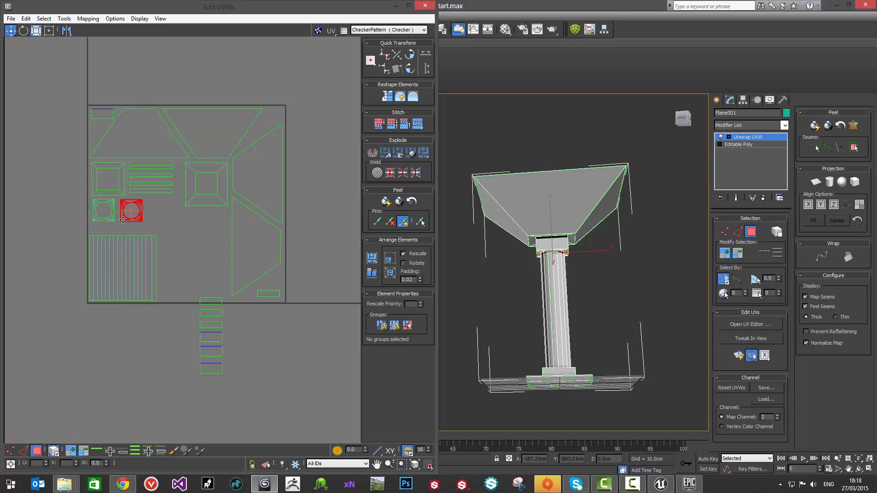
Step: Move the stack of six small rectangular shells back into the UV square, directly beside the lower-right trapezoid
left_click(216, 363)
left_click_drag(216, 362, 222, 289)
left_click(176, 256)
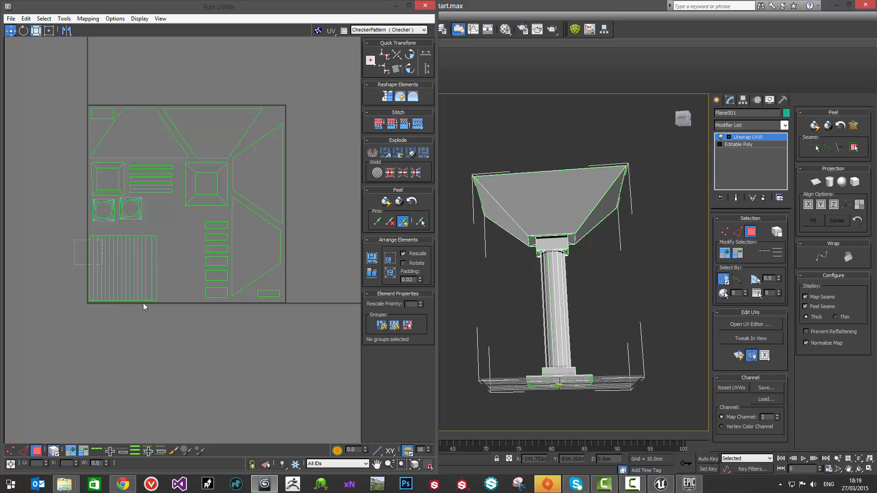
Step: Stretch the column shaft shell horizontally until it nearly reaches the stack of small rectangles
left_click_drag(143, 303, 143, 303)
left_click(36, 30)
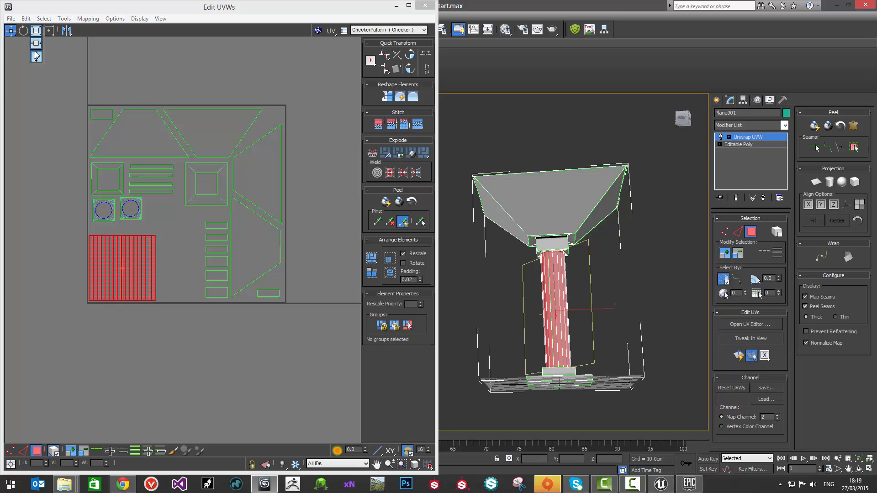
left_click(36, 55)
left_click_drag(137, 245, 182, 252)
key("w")
key("r")
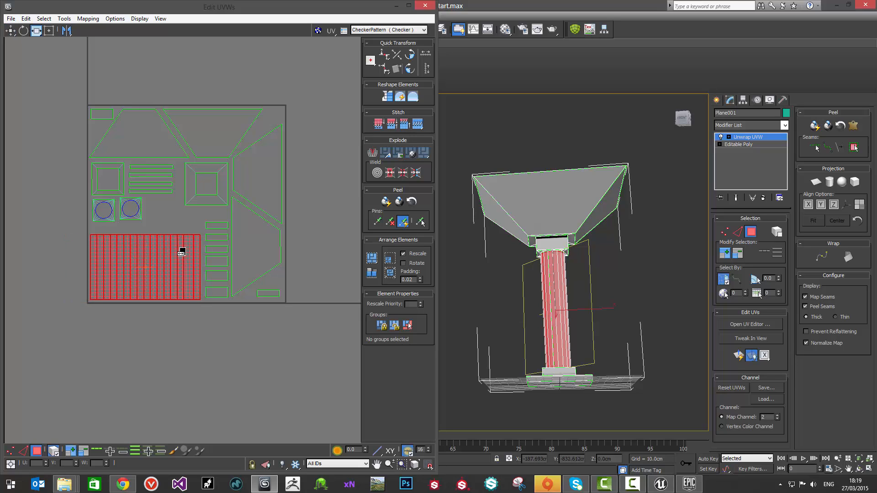
Step: Stretch the shaft shell vertically to fill the space beneath the two shells with circular holes
left_click(35, 33)
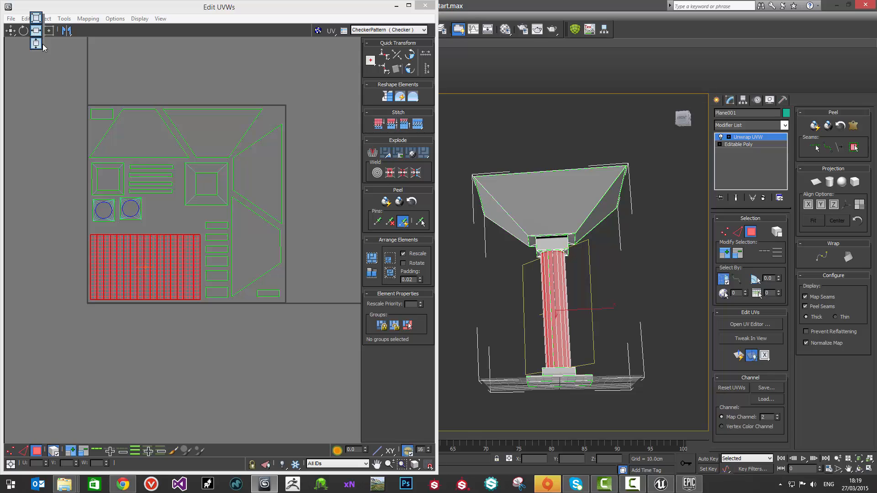
left_click(36, 44)
left_click_drag(178, 252, 174, 257)
key("w")
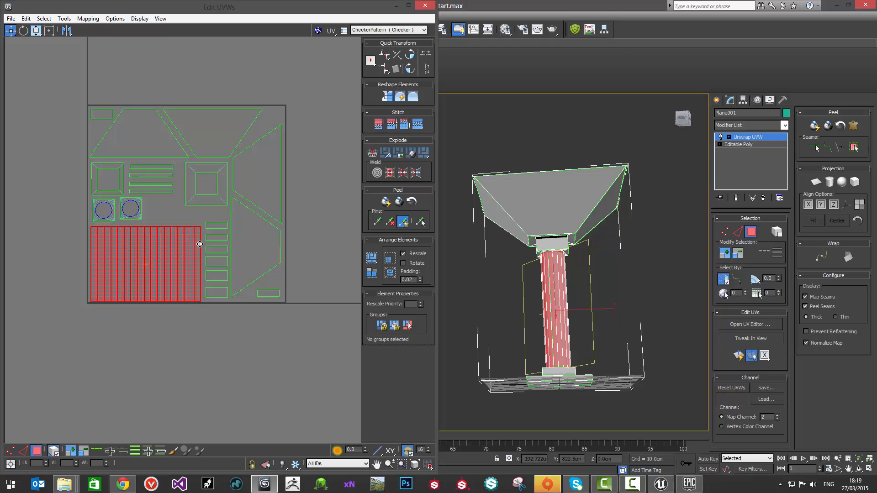
Step: Check the packed UV layout for inverted faces and for overlapping faces
left_click(237, 319)
scroll(128, 231, "down", 5)
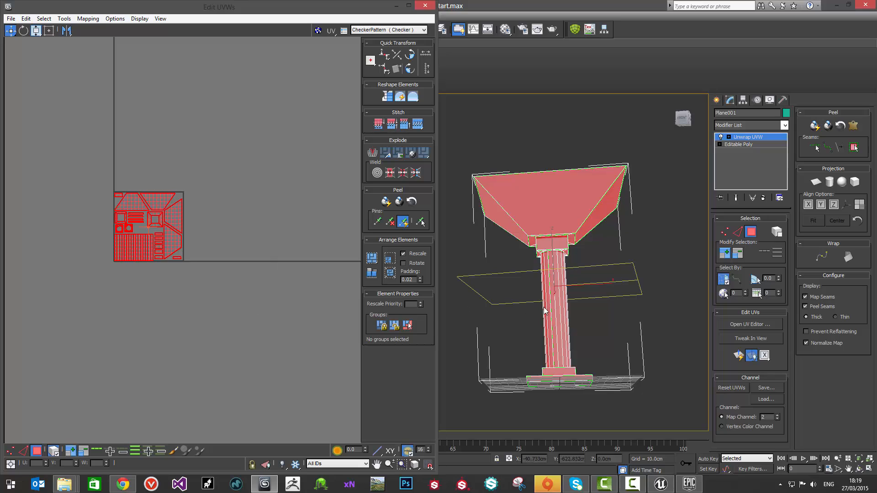
left_click(142, 146)
left_click(44, 18)
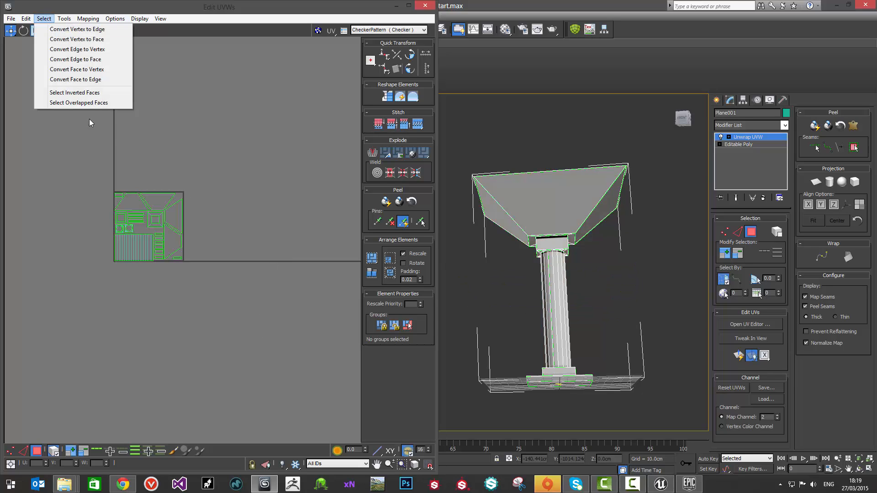
left_click(93, 97)
left_click(44, 19)
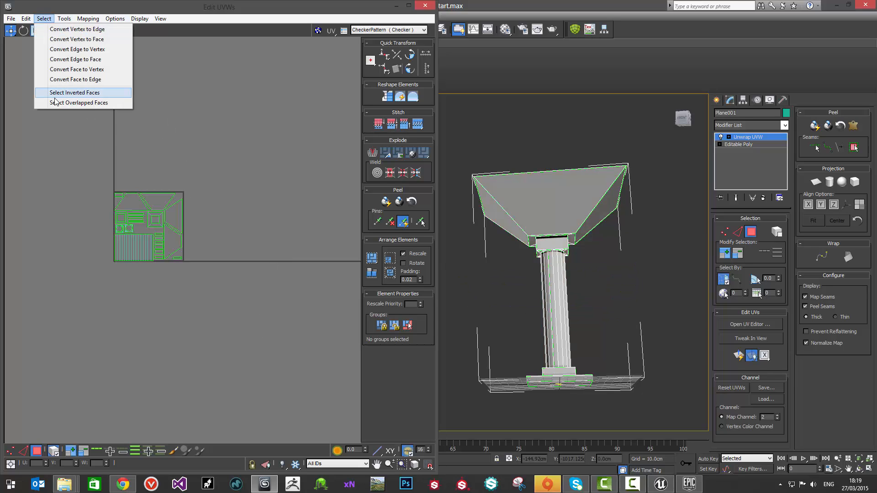
left_click(91, 101)
Step: Convert the unwrapped column to an Editable Poly
right_click(556, 217)
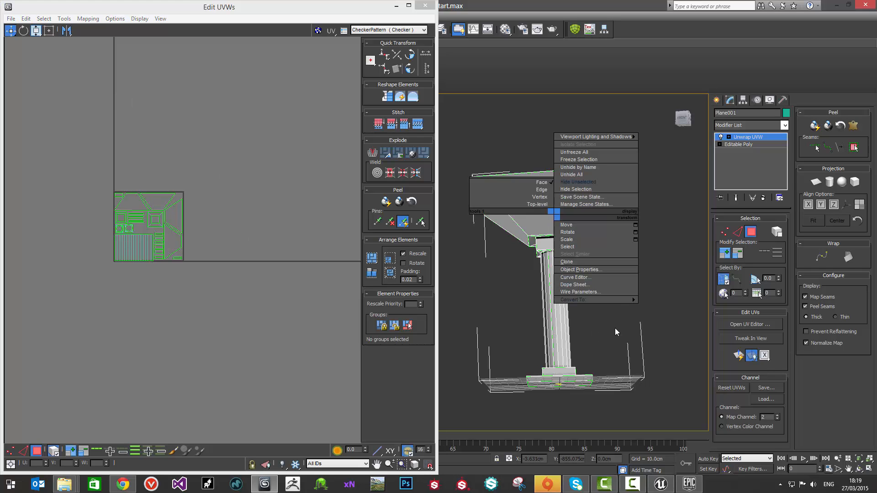
mouse_move(620, 302)
left_click(672, 307)
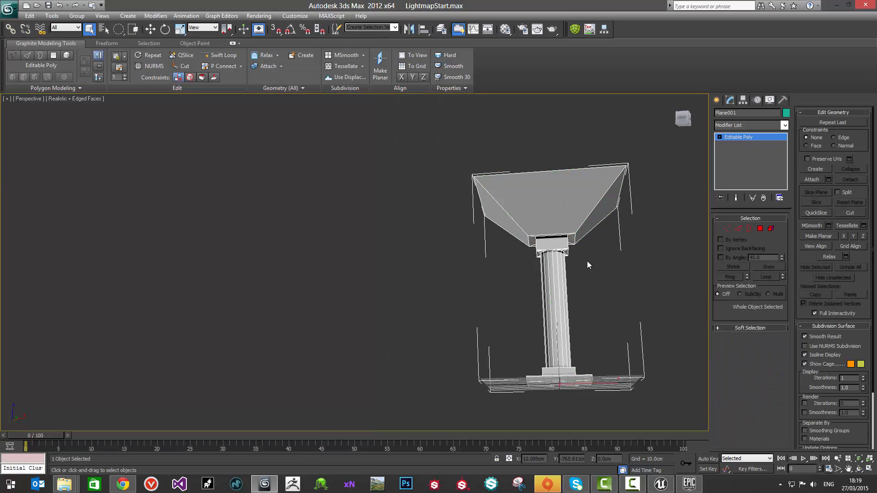
Step: Apply a new Unwrap UVW modifier to the column and open its UV editor with the checker background hidden
middle_click_drag(587, 261, 681, 241, "alt")
left_click(748, 126)
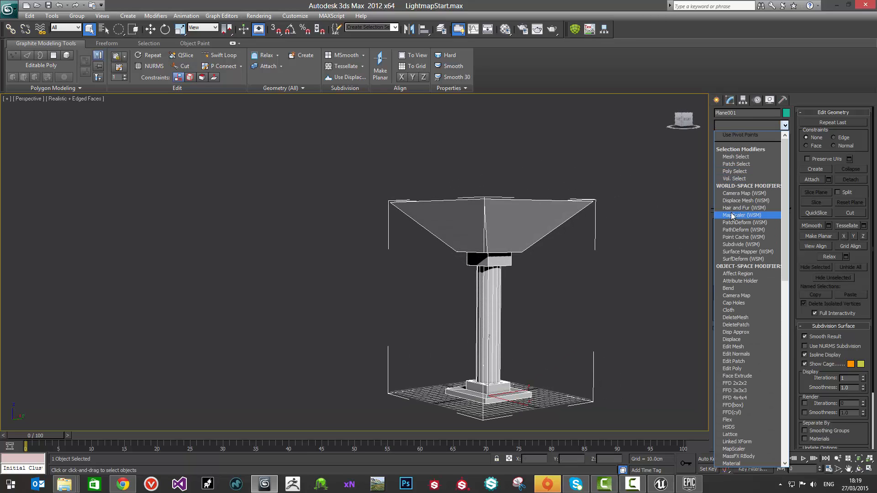
scroll(737, 242, "down", 15)
left_click(739, 397)
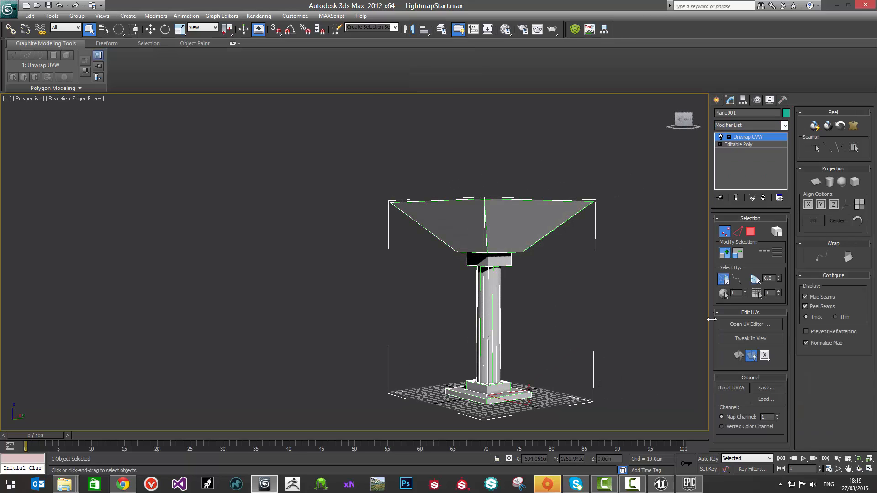
left_click(751, 324)
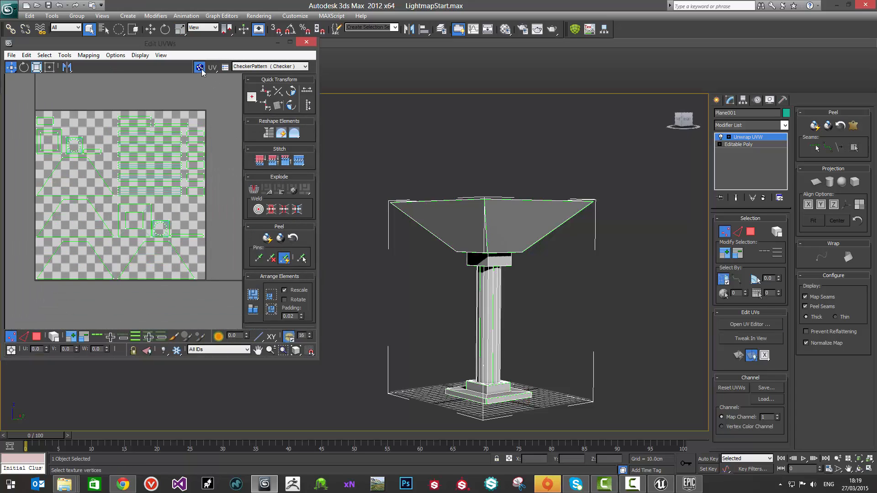
left_click(200, 67)
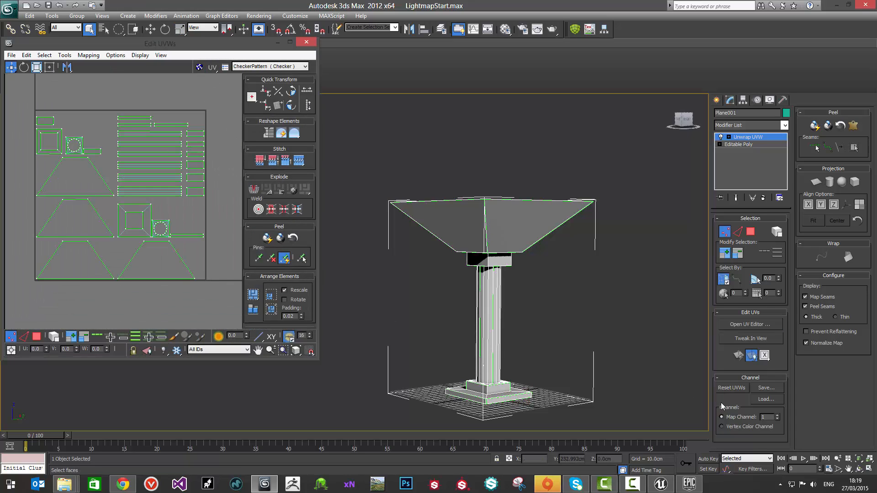
Step: Switch the unwrap to map channel 2, abandoning changes to show its existing UVs, and convert the column to an Editable Poly
left_click(777, 415)
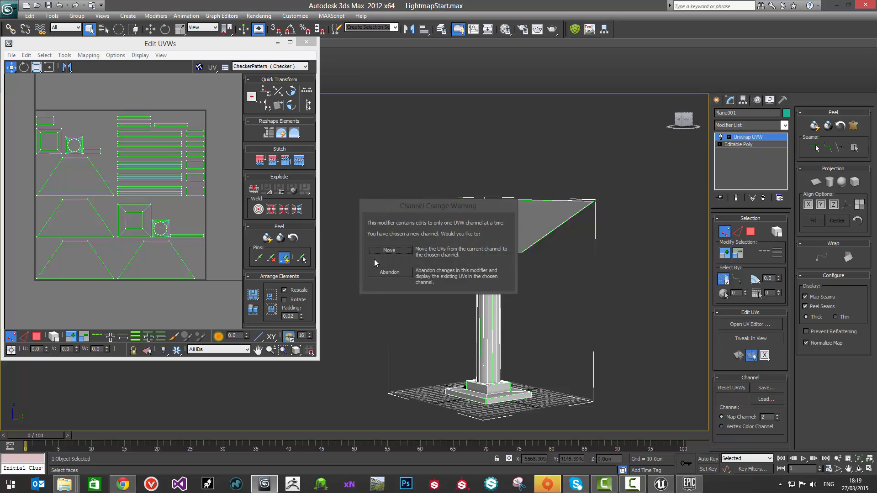
left_click(390, 272)
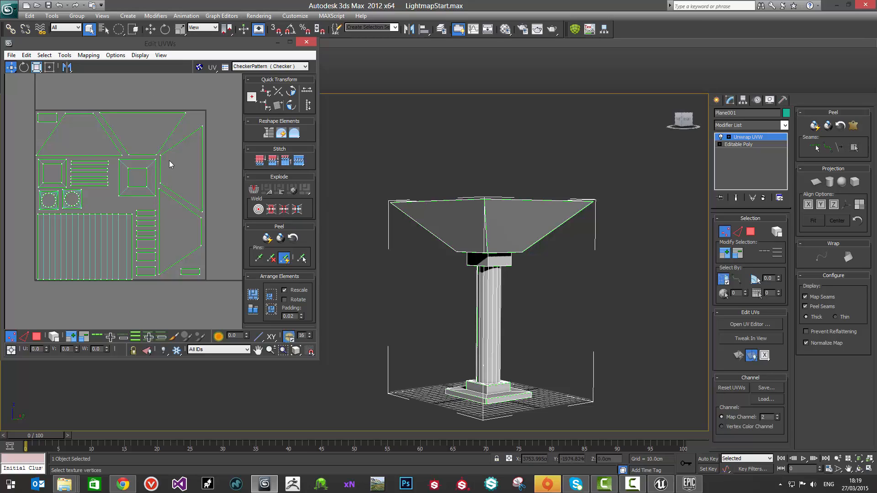
right_click(488, 223)
mouse_move(549, 314)
left_click(607, 312)
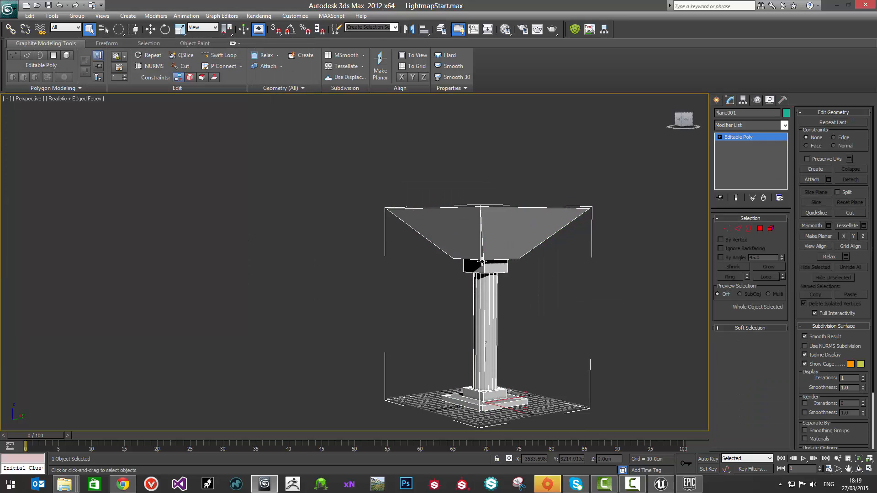
Step: Unhide all objects, select the floor plane and hide the unselected column
right_click(558, 328)
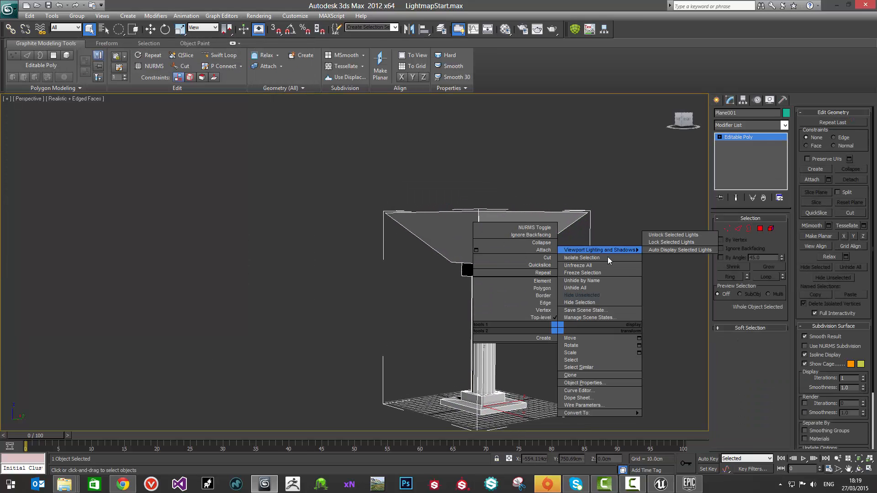
left_click(601, 288)
middle_click_drag(496, 198, 508, 315, "alt")
left_click(512, 365)
right_click(512, 366)
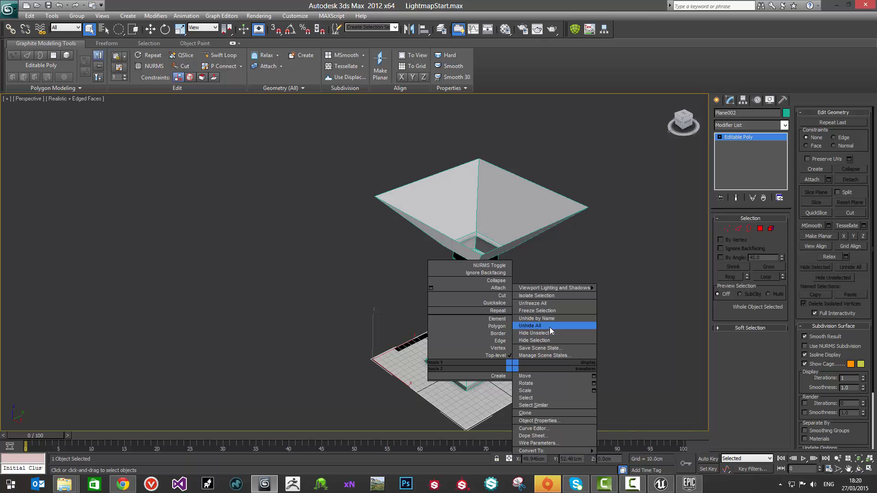
left_click(548, 336)
middle_click_drag(468, 284, 402, 286, "alt")
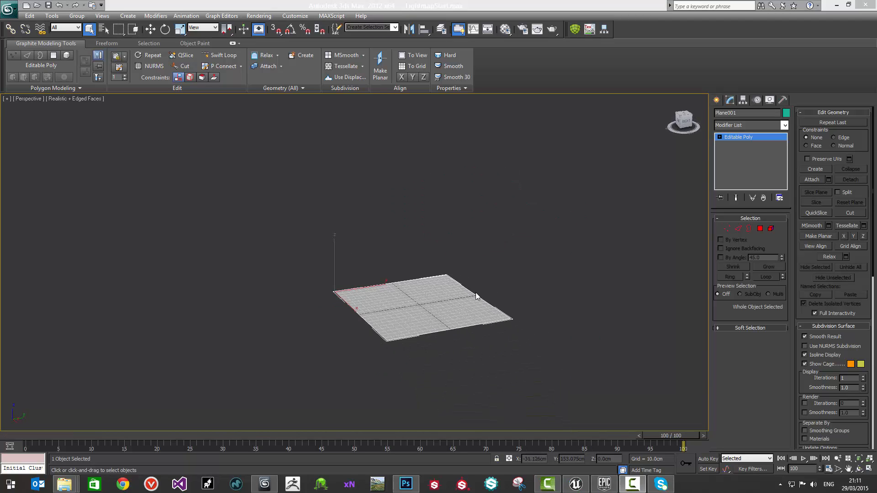
middle_click_drag(476, 296, 441, 271)
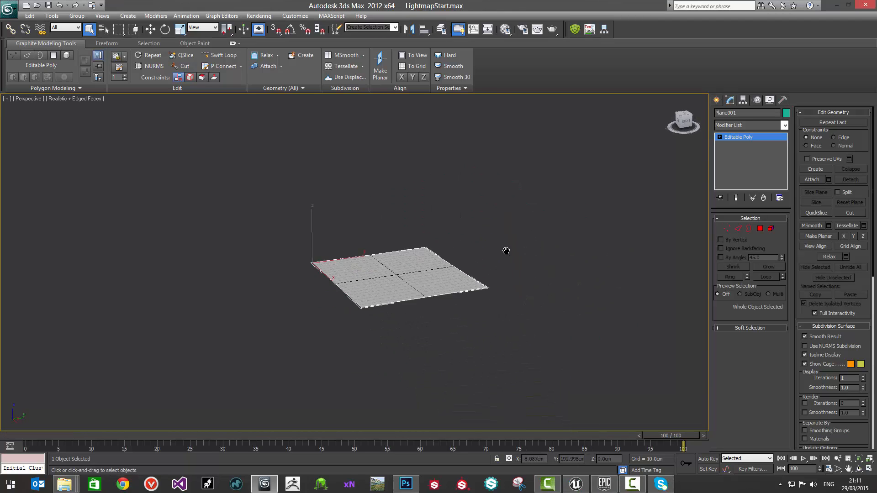
middle_click_drag(505, 251, 524, 252)
mouse_move(419, 246)
middle_mouse_down("alt")
mouse_move(416, 268)
mouse_move(409, 248)
mouse_move(407, 257)
middle_mouse_up("alt")
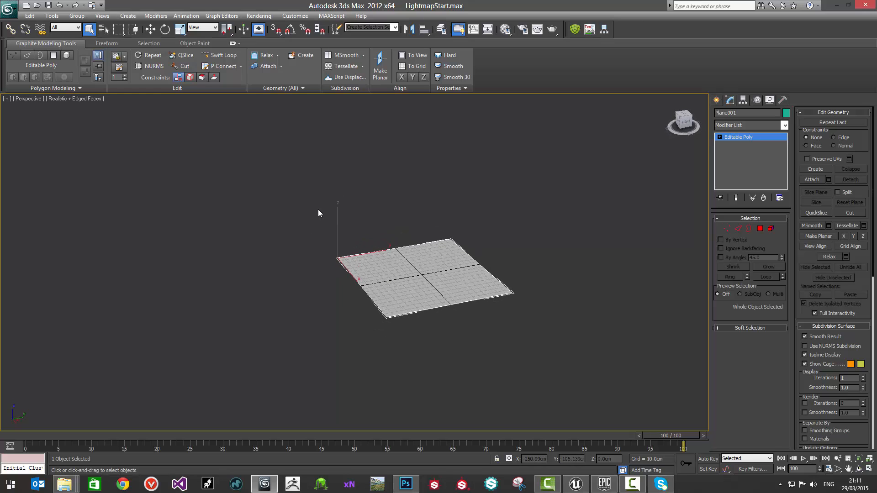
middle_click_drag(416, 288, 413, 294)
middle_click_drag(502, 261, 483, 268)
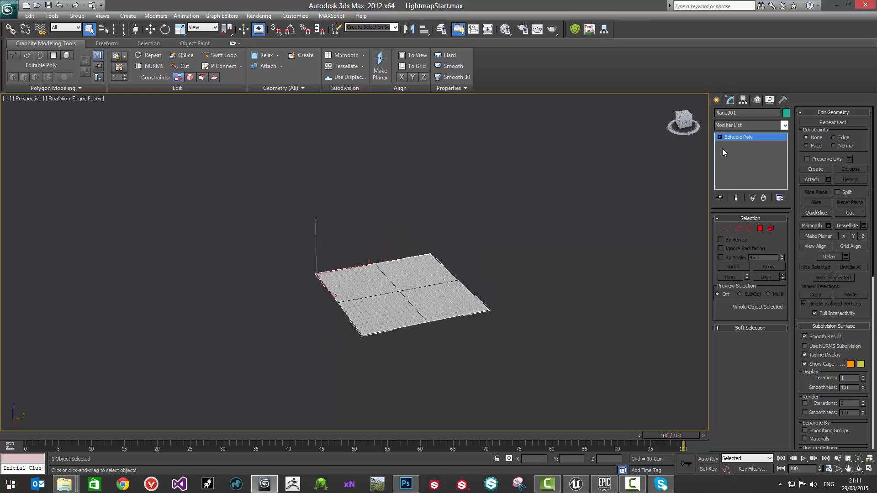
middle_click_drag(452, 232, 473, 232)
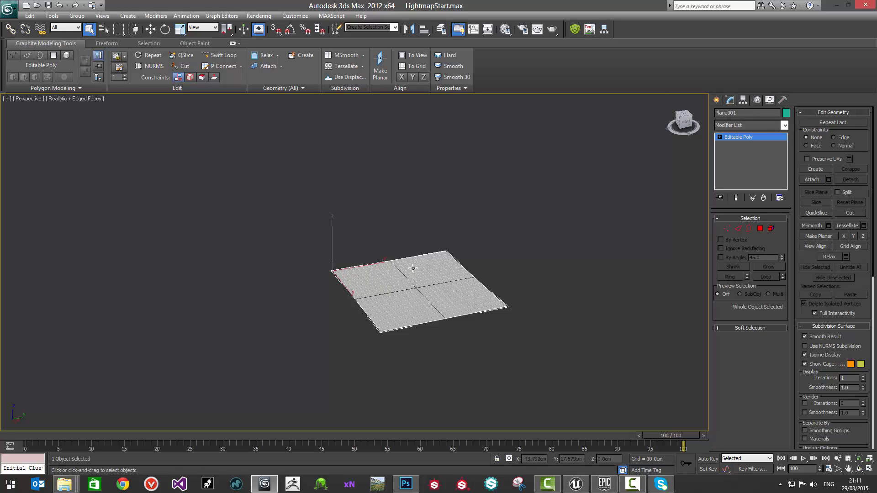
middle_click_drag(461, 264, 485, 253)
Step: Rename the floor plane as SM_FloorMesh and deselect it
left_click_drag(738, 113, 701, 115)
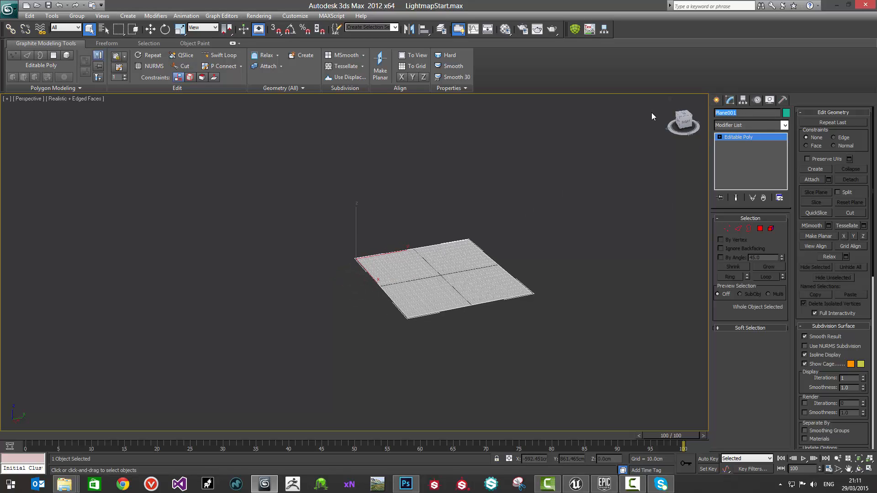
type("SM_FloorMesh")
left_click(539, 216)
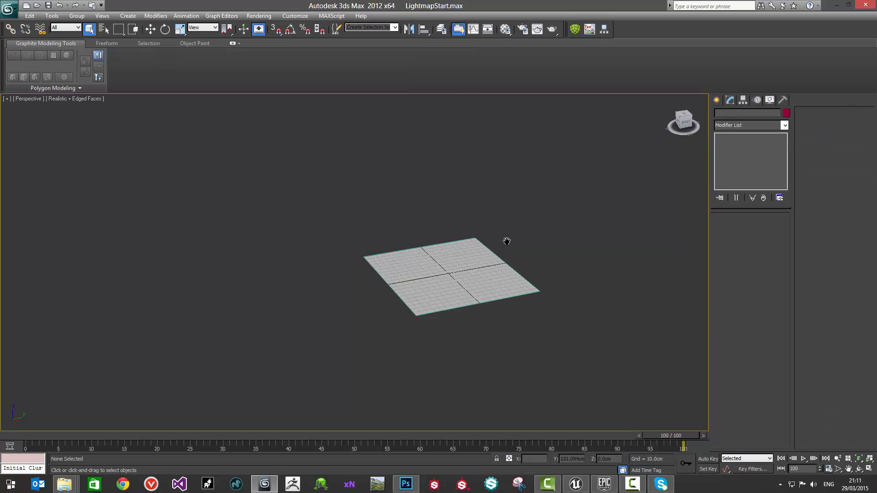
Step: Unhide all objects and rename the column as SM_LargePillar
right_click(498, 167)
left_click(514, 125)
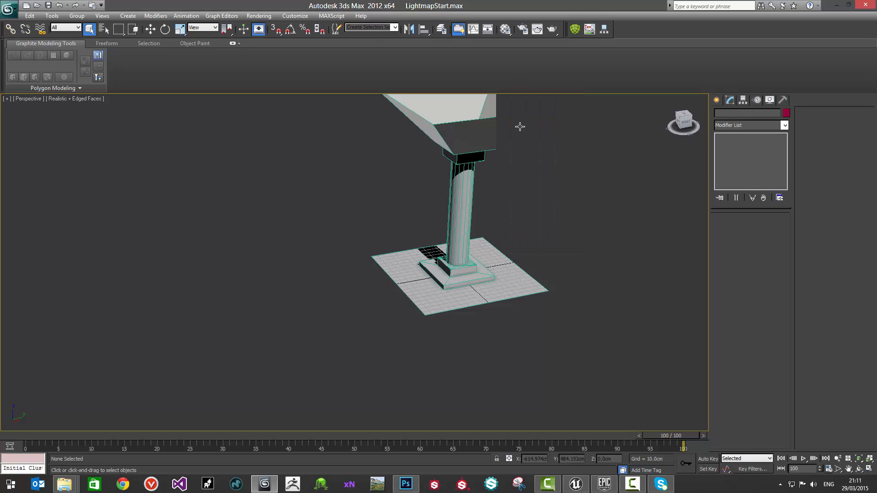
left_click(521, 127)
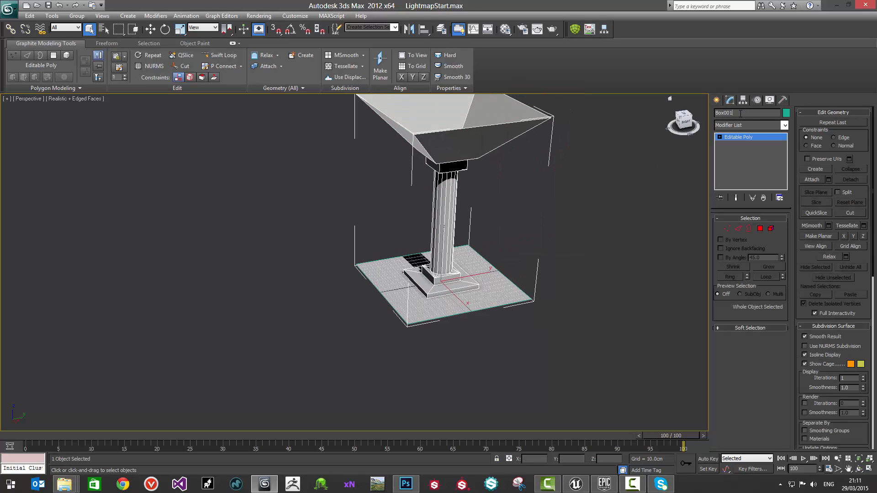
left_click(741, 113)
type("SM_LargePillar")
Step: Hide the pillar and apply an Unwrap UVW modifier to the floor mesh
right_click(438, 131)
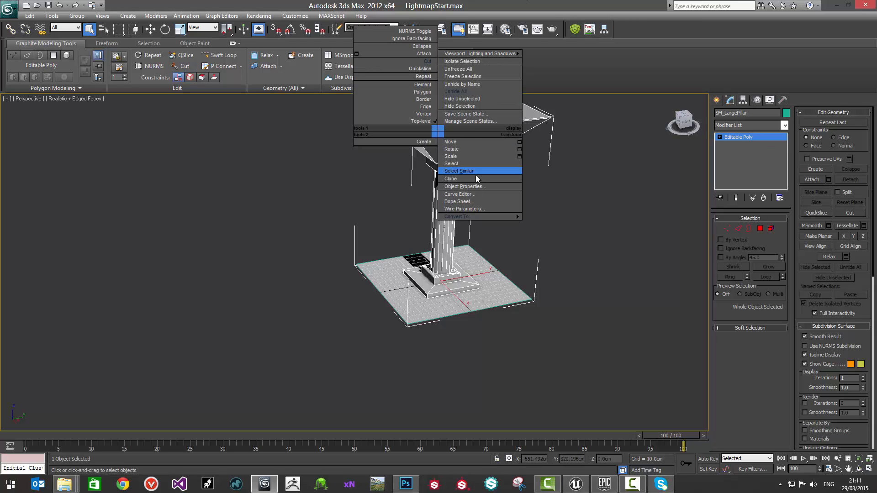
left_click(471, 107)
left_click(469, 299)
middle_click_drag(508, 229, 475, 246, "alt")
left_click(758, 125)
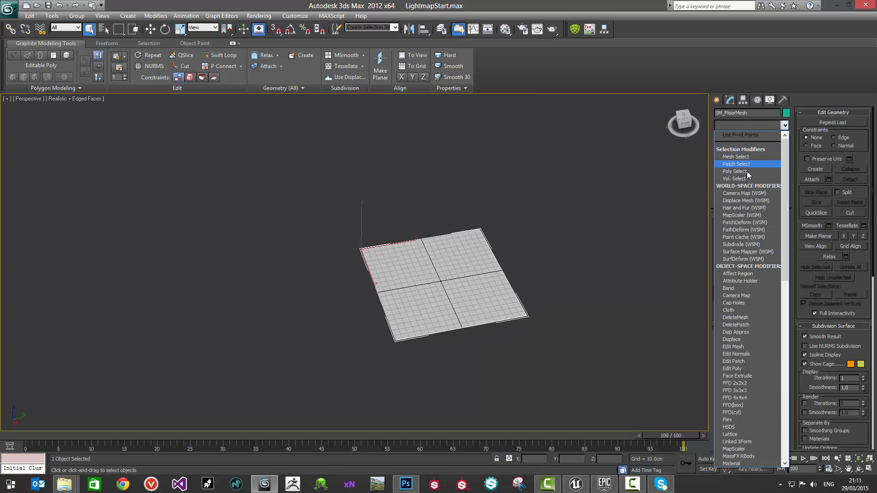
scroll(747, 320, "down", 19)
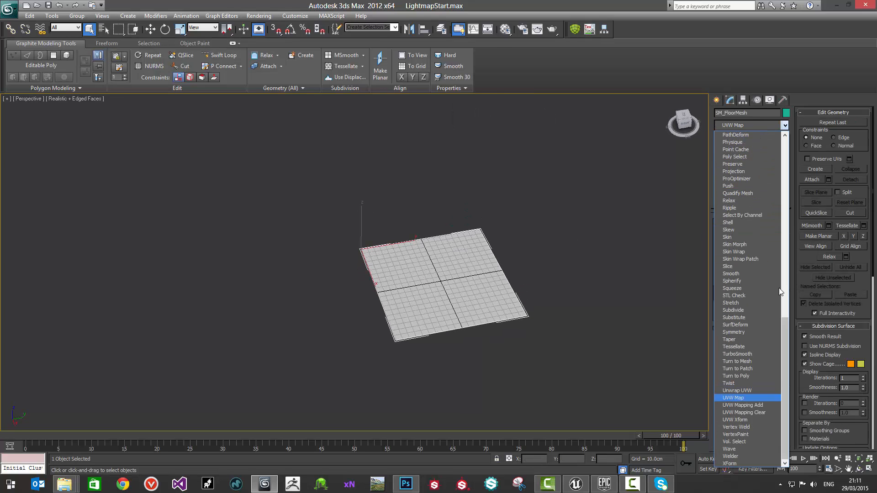
left_click(746, 391)
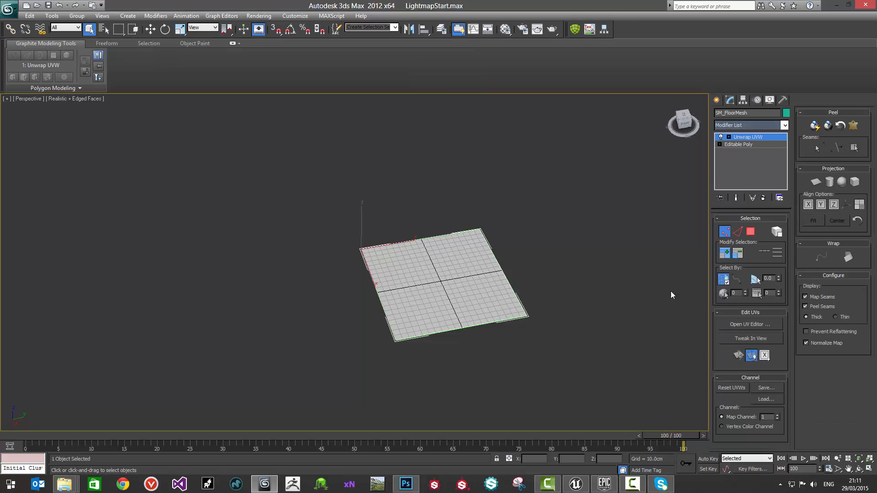
Step: Open the floor mesh's UVs for editing and switch to map channel 2, abandoning the modifier's current channel edits
left_click(750, 324)
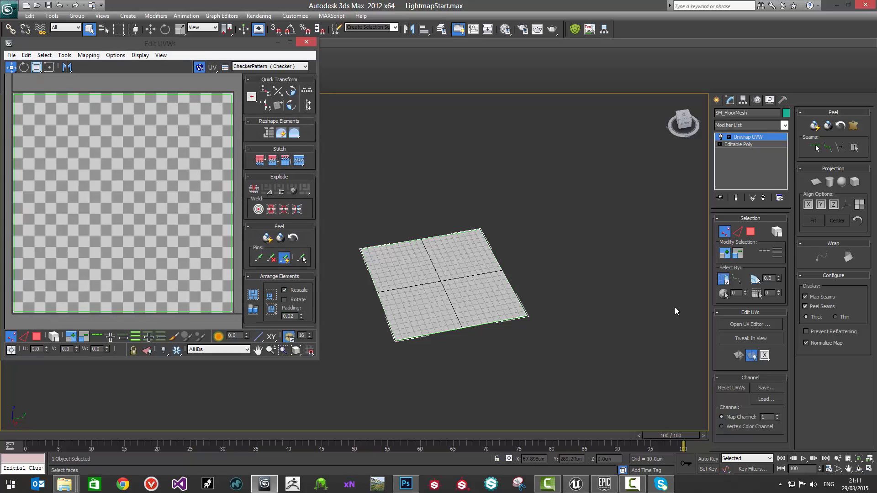
left_click(777, 415)
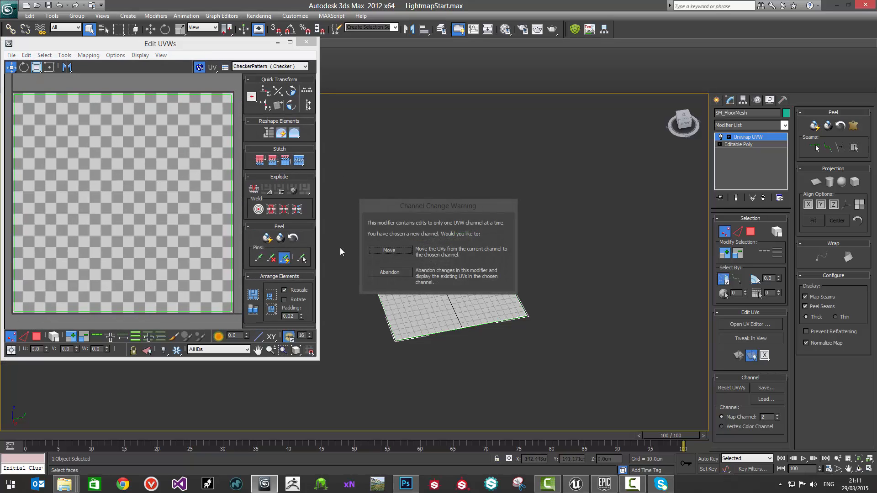
left_click(380, 270)
Step: Select all the floor's UV faces and scale them down uniformly, leaving a margin of about one checker square inside the UV tile
left_click_drag(147, 43, 232, 81)
scroll(196, 166, "down", 3)
key("3")
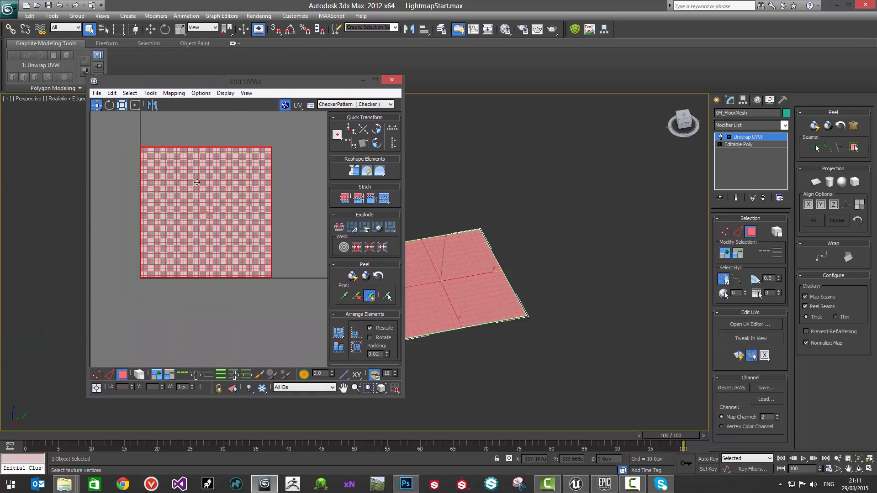
key("r")
left_click_drag(203, 164, 207, 180)
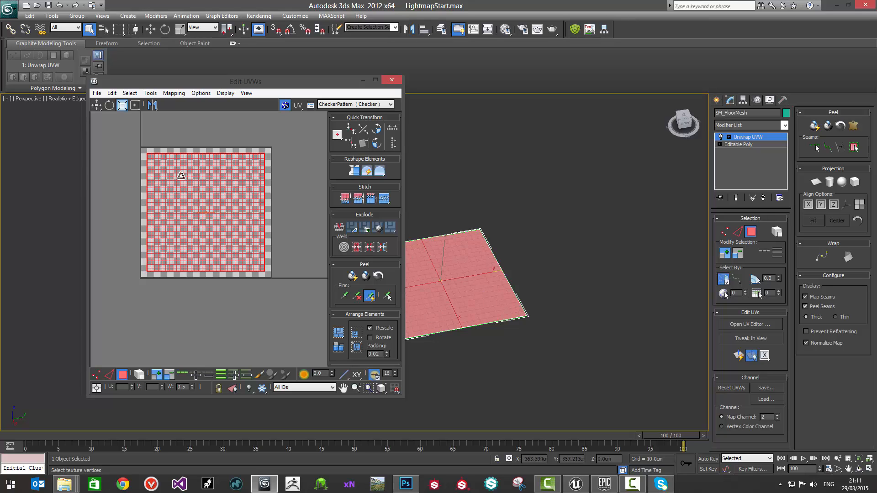
scroll(190, 165, "up", 2)
middle_click_drag(194, 164, 209, 171)
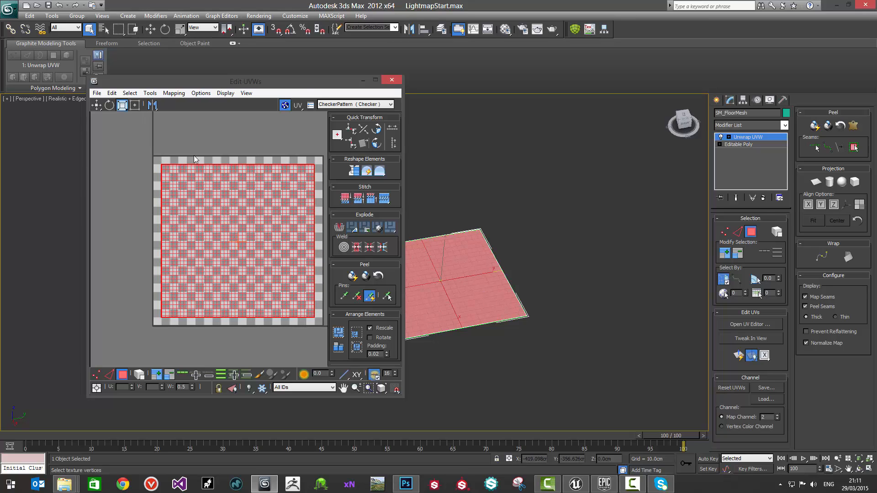
left_click_drag(296, 89, 300, 64)
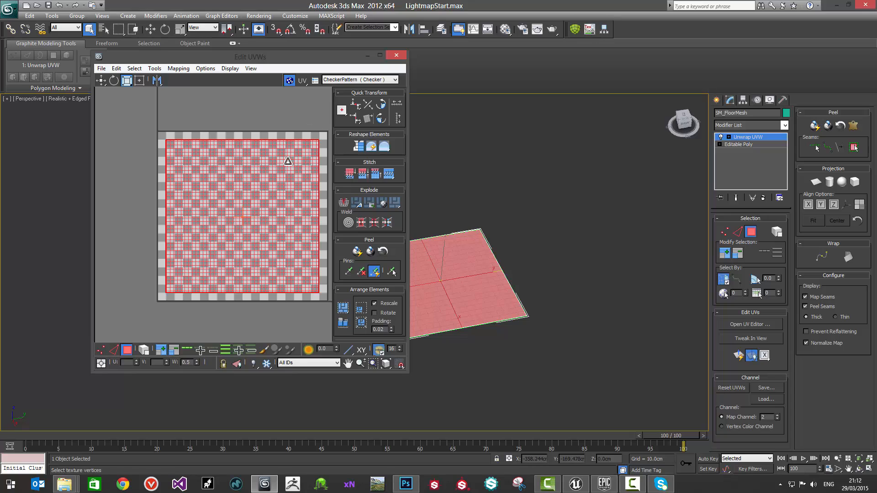
middle_click_drag(285, 119, 264, 122)
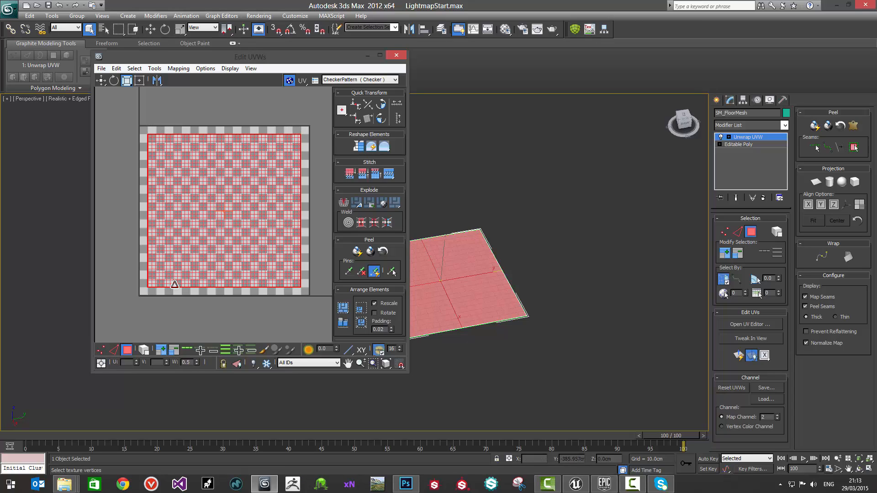
Step: Convert the floor mesh to an Editable Poly, unhide all objects and clear the selection
right_click(450, 269)
mouse_move(506, 355)
left_click(555, 362)
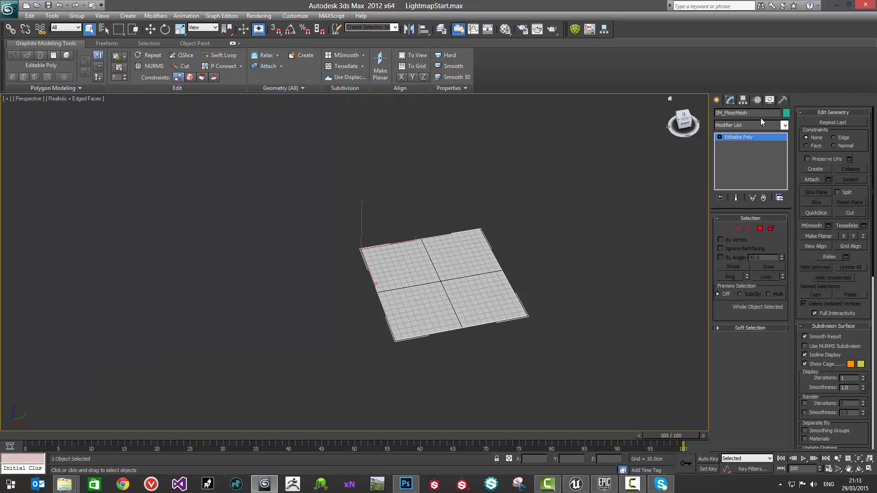
right_click(584, 188)
left_click(602, 150)
left_click(418, 201)
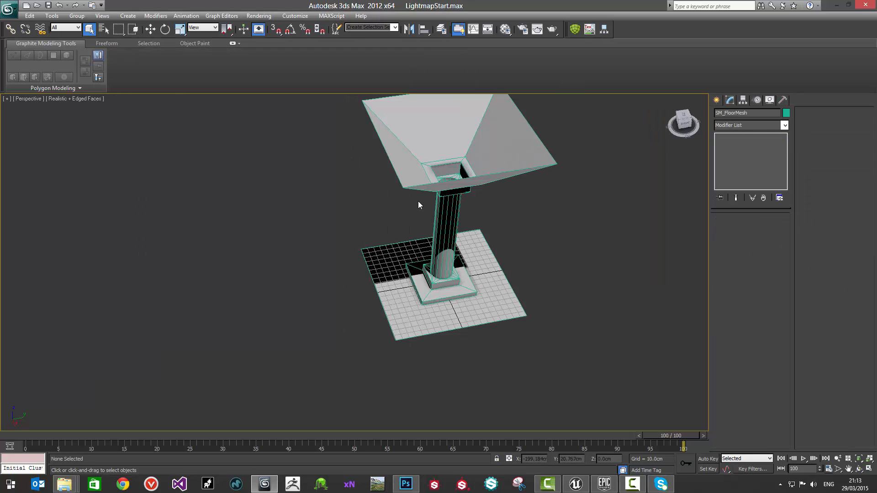
Step: Apply an Unwrap UVW modifier to the pillar and open its UVs for editing
left_click(450, 199)
middle_click_drag(509, 204, 523, 184)
left_click(755, 124)
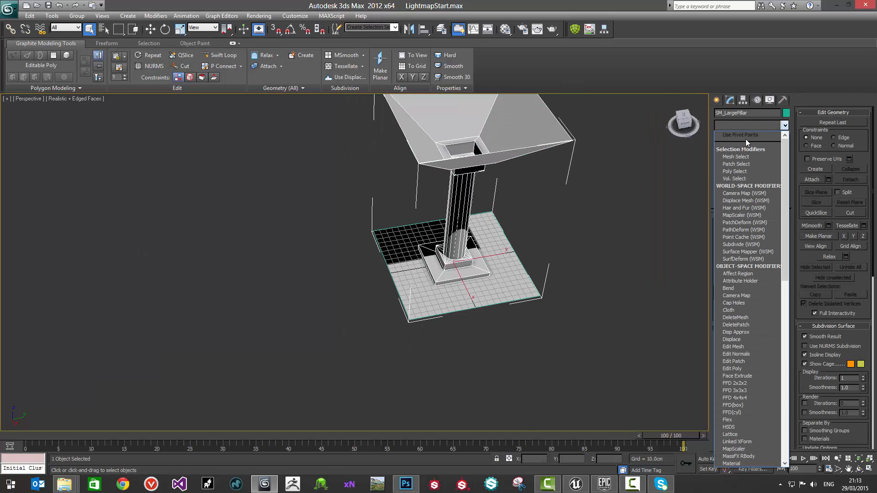
scroll(745, 274, "down", 5)
left_click(752, 386)
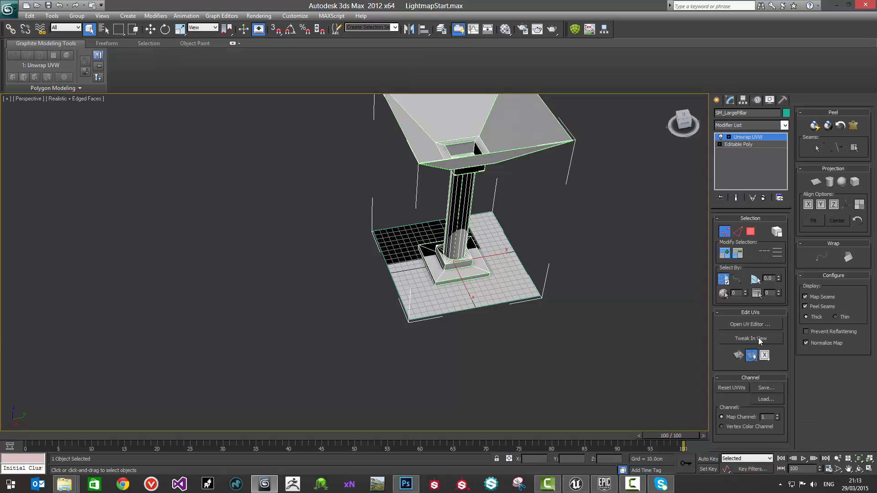
left_click(750, 324)
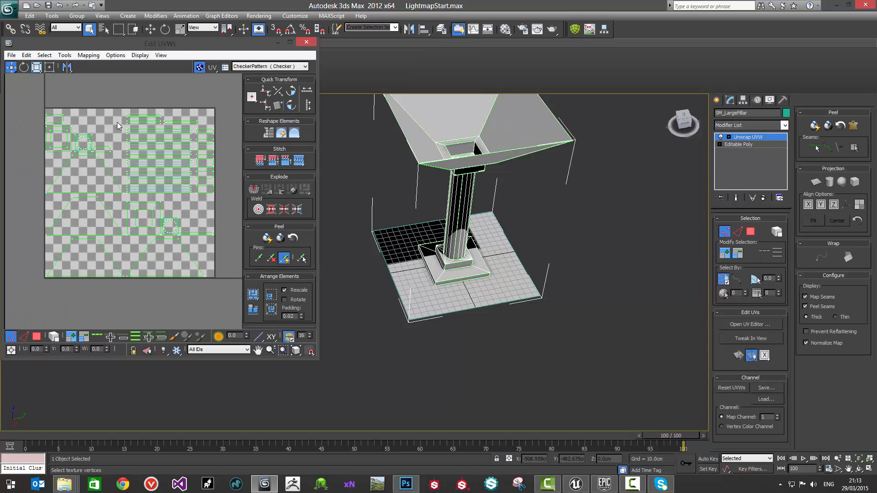
Step: Hide the UV checker background and switch the pillar's UVs to map channel 2, abandoning the modifier's current channel edits
left_click_drag(224, 44, 363, 40)
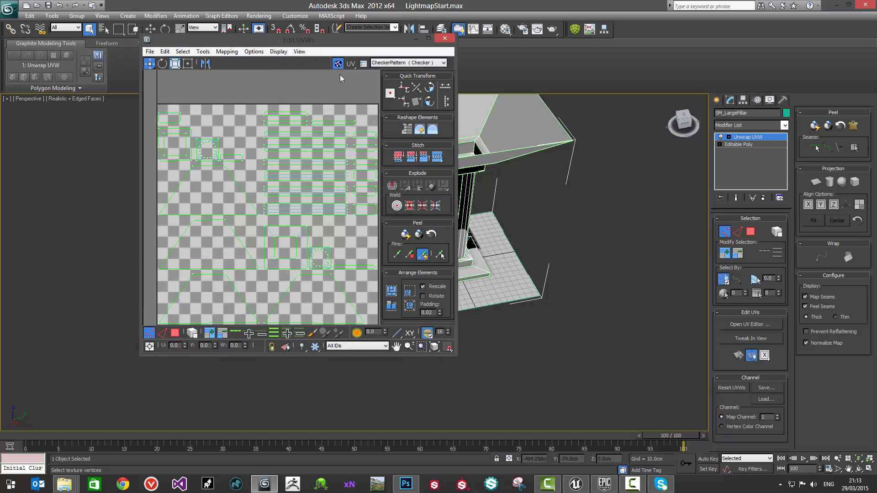
middle_click_drag(210, 116, 177, 106)
scroll(177, 107, "down", 1)
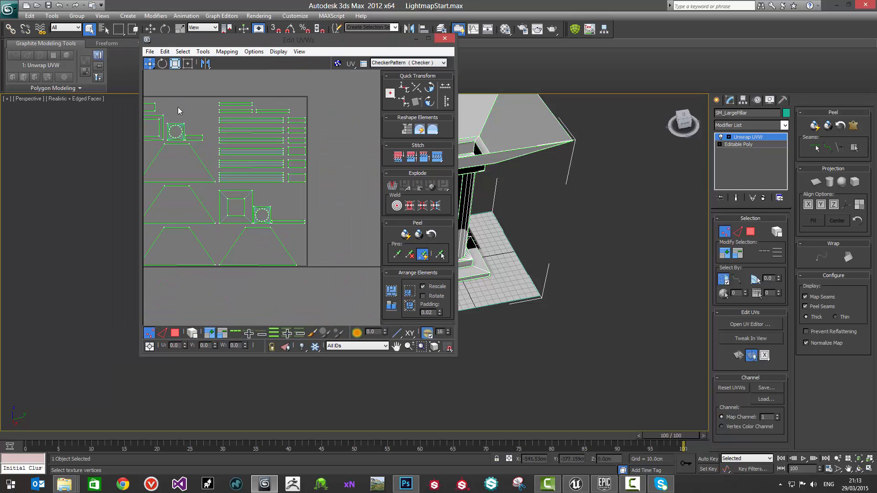
left_click(777, 415)
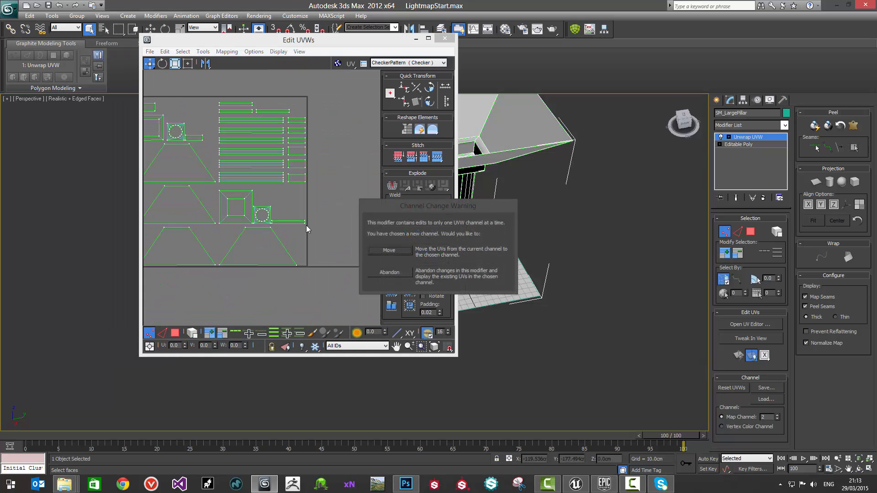
left_click(406, 277)
middle_click_drag(247, 168, 291, 172)
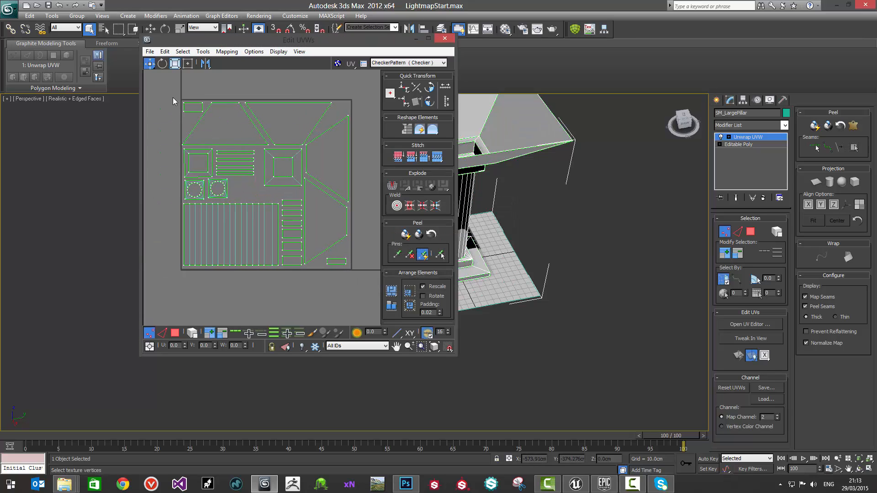
Step: Move the upper-left trapezoid UV face slightly inward from the tile's edge and nudge the small rectangle in the corner beside it
scroll(202, 153, "up", 8)
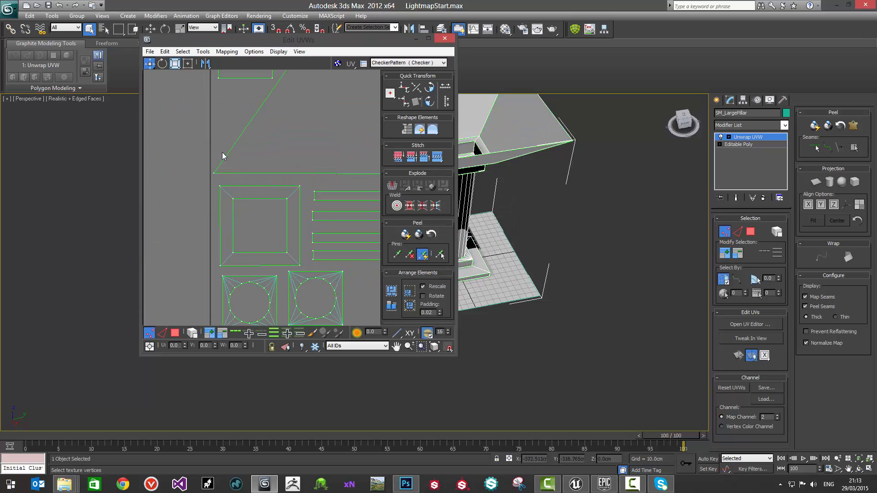
middle_click_drag(260, 137, 261, 138)
key("3")
left_click(282, 140)
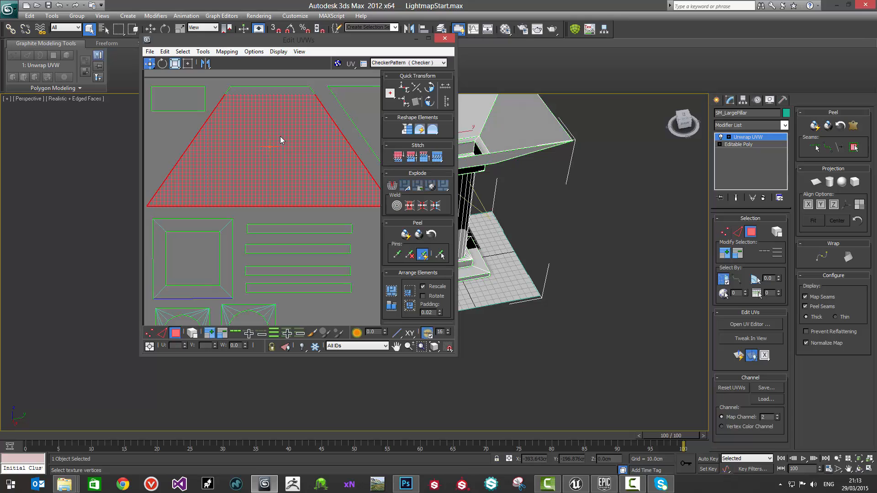
left_click_drag(269, 137, 273, 138)
left_click(166, 144)
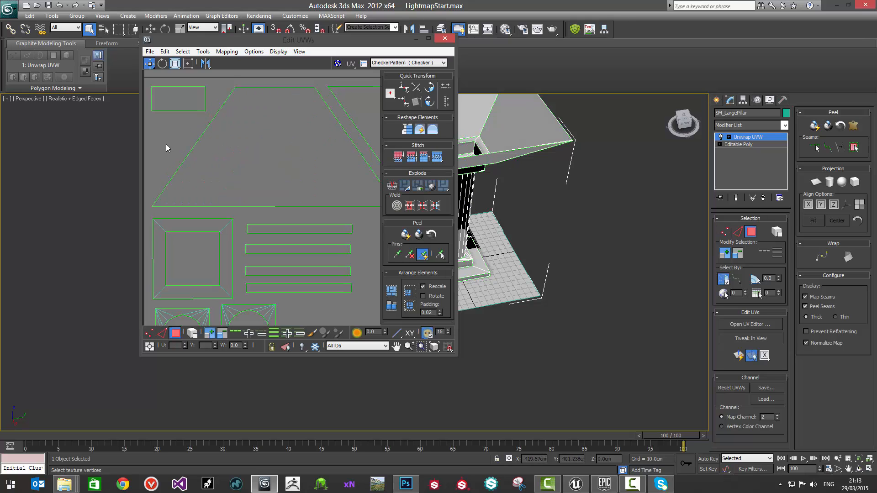
middle_click_drag(166, 144, 204, 143)
left_click(218, 100)
left_click(231, 143)
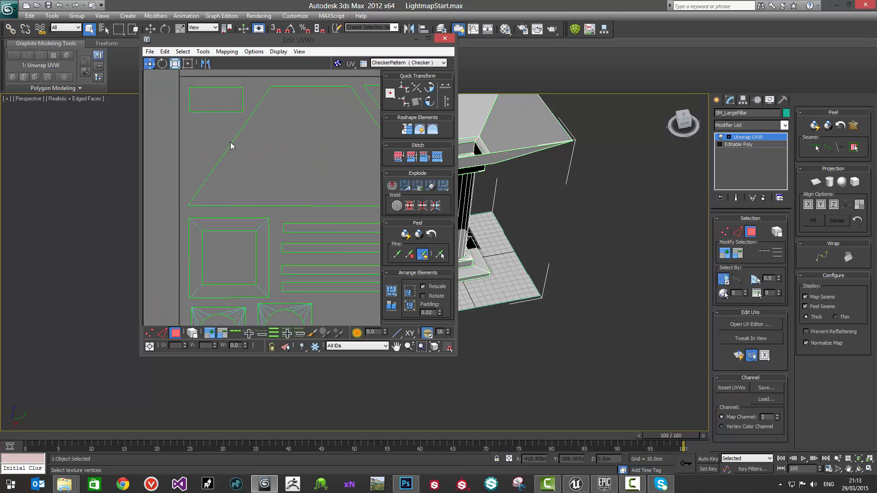
Step: Move the lowest of the four thin horizontal UV strips slightly down to widen the gap above it
scroll(234, 143, "down", 5)
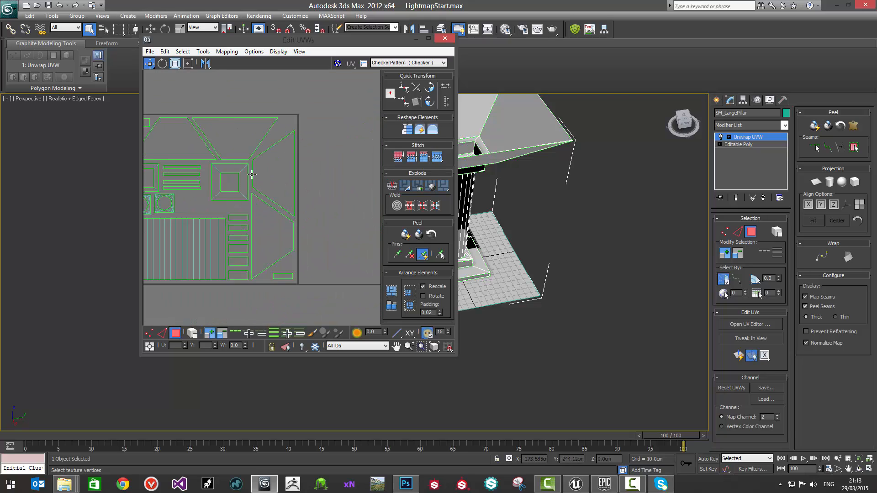
middle_click_drag(252, 175, 278, 176)
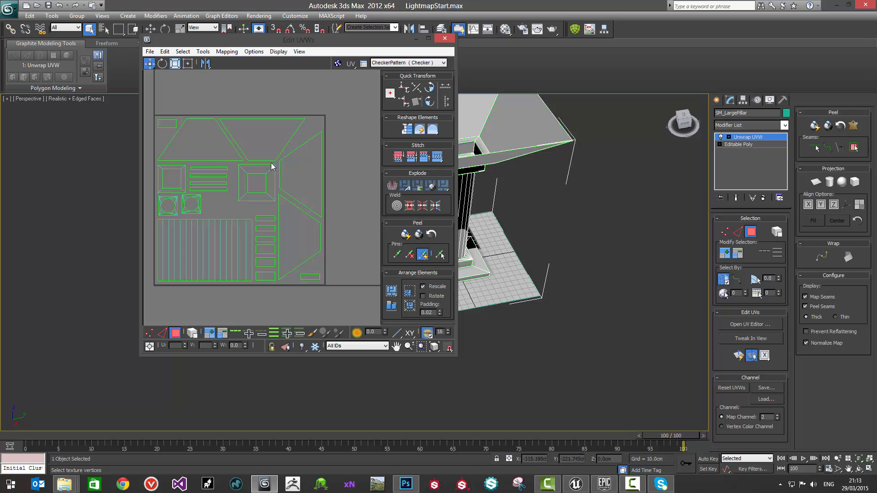
scroll(211, 194, "up", 5)
scroll(212, 193, "up", 1)
left_click(226, 172)
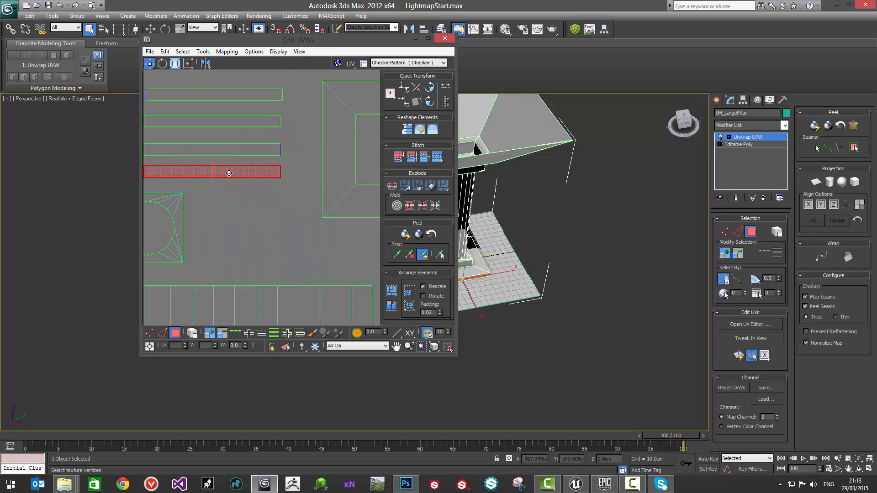
left_click_drag(226, 172, 226, 176)
left_click(224, 197)
scroll(234, 193, "down", 2)
scroll(234, 194, "down", 1)
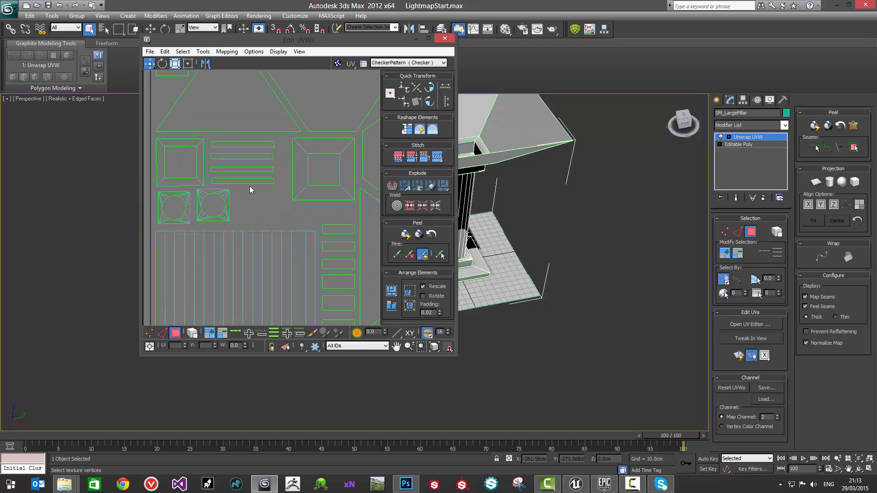
Step: Enable whole-element UV selection and move the second square-with-circle shell slightly away from the first to widen their gap
left_click(223, 219)
left_click(192, 334)
left_click(241, 211)
left_click_drag(222, 193, 223, 196)
left_click(234, 215)
scroll(335, 194, "down", 2)
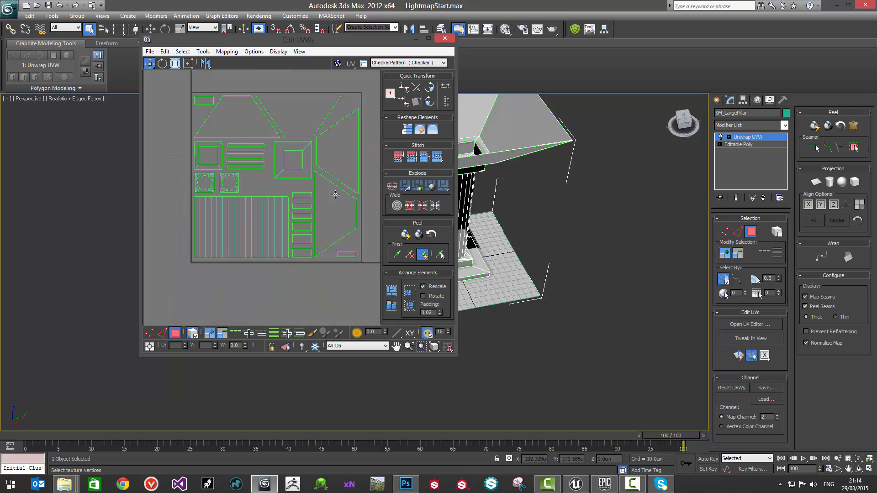
Step: Convert the pillar to an Editable Poly and deselect it
middle_click_drag(495, 183, 521, 148)
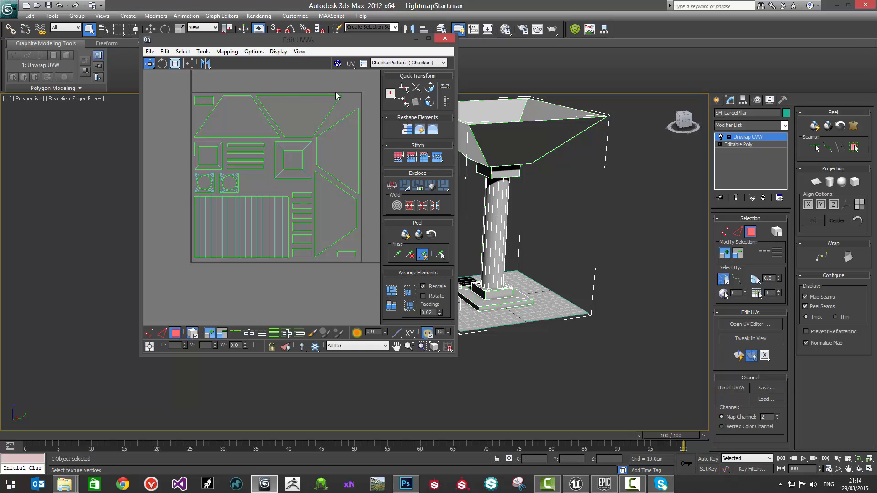
right_click(502, 135)
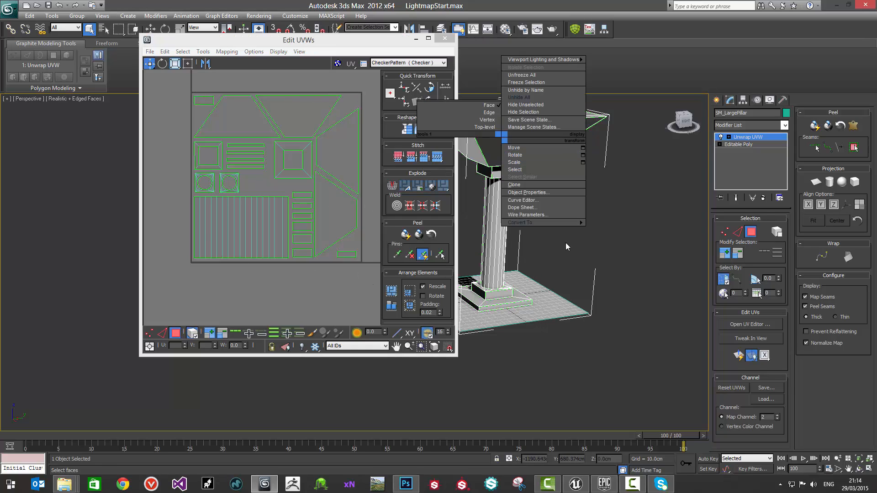
mouse_move(580, 222)
left_click(607, 230)
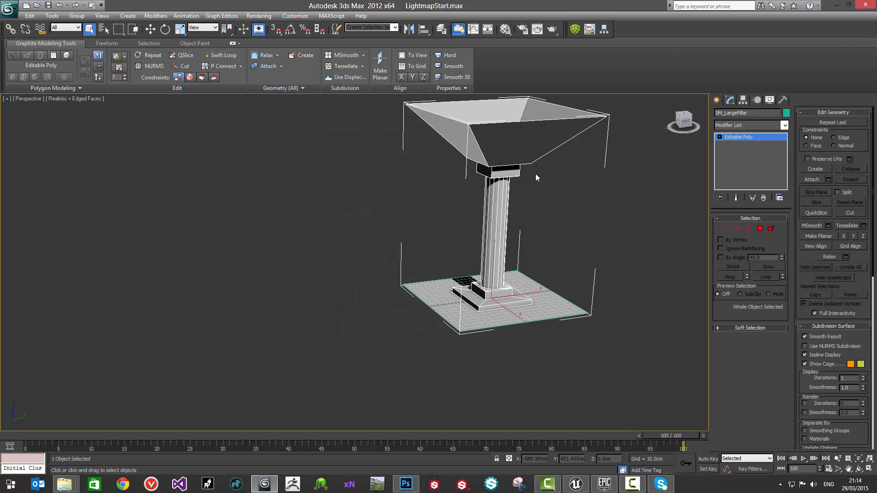
middle_click_drag(543, 191, 421, 221, "alt")
left_click(417, 229)
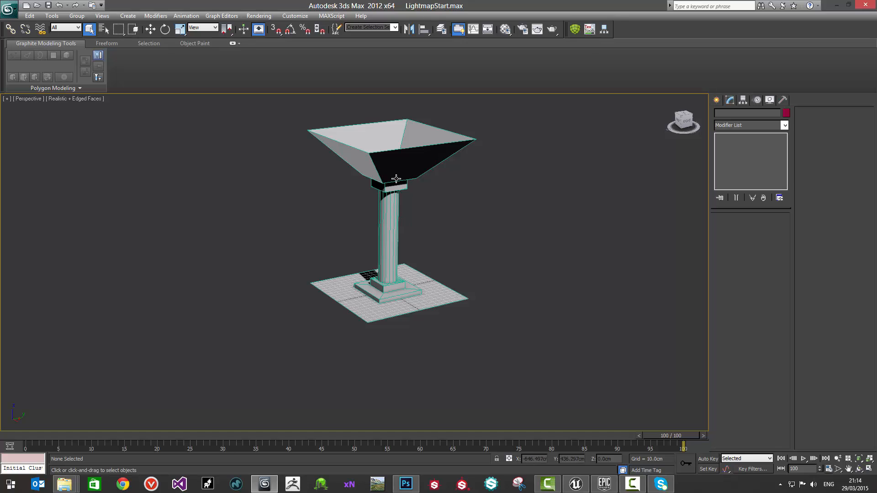
Step: Examine the finished pillar and floor mesh from several angles and distances
middle_click_drag(378, 173, 418, 220)
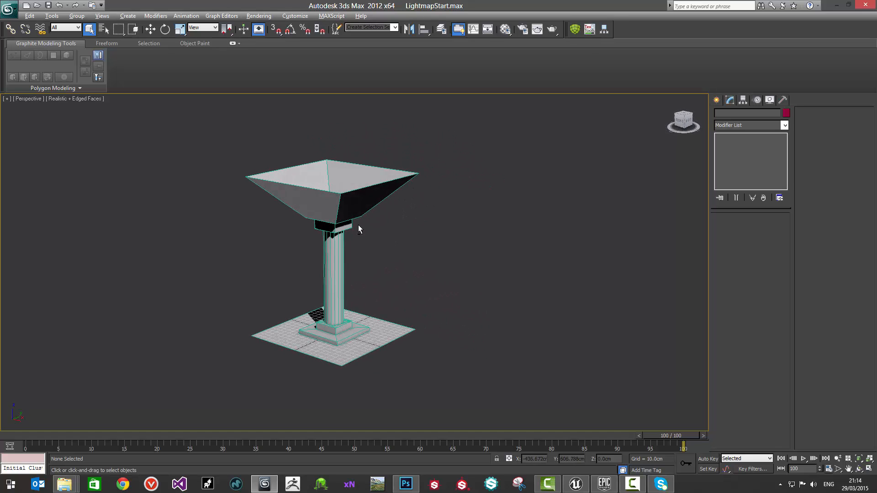
mouse_move(358, 225)
middle_mouse_down("alt")
mouse_move(349, 205)
mouse_move(359, 226)
middle_mouse_up("alt")
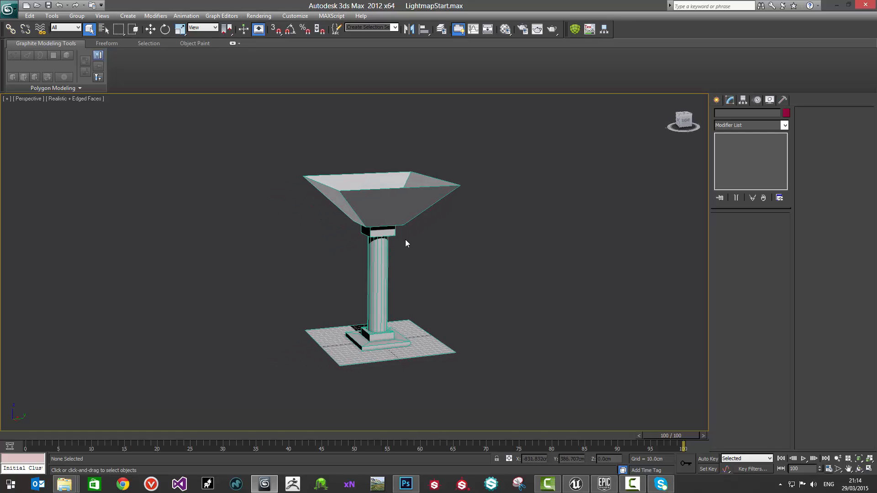
middle_click_drag(405, 243, 356, 268, "alt")
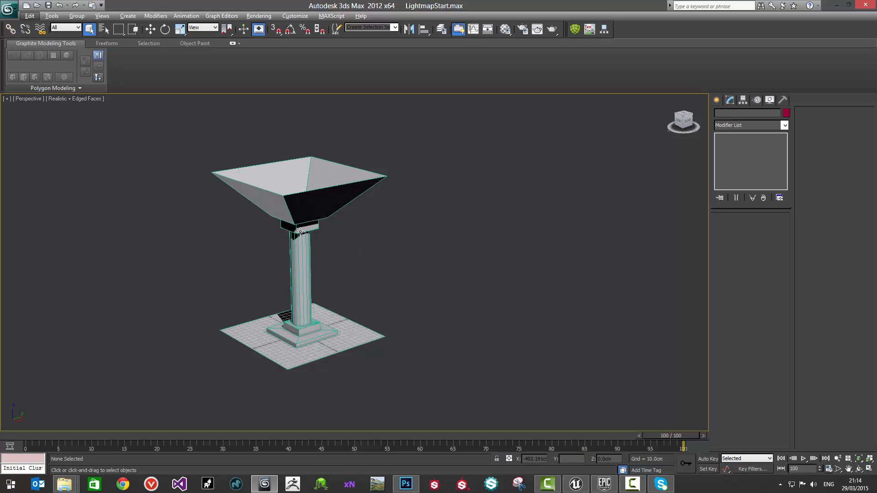
middle_click_drag(300, 233, 430, 229, "alt")
middle_click_drag(431, 228, 357, 223)
scroll(411, 205, "up", 5)
scroll(411, 203, "down", 5)
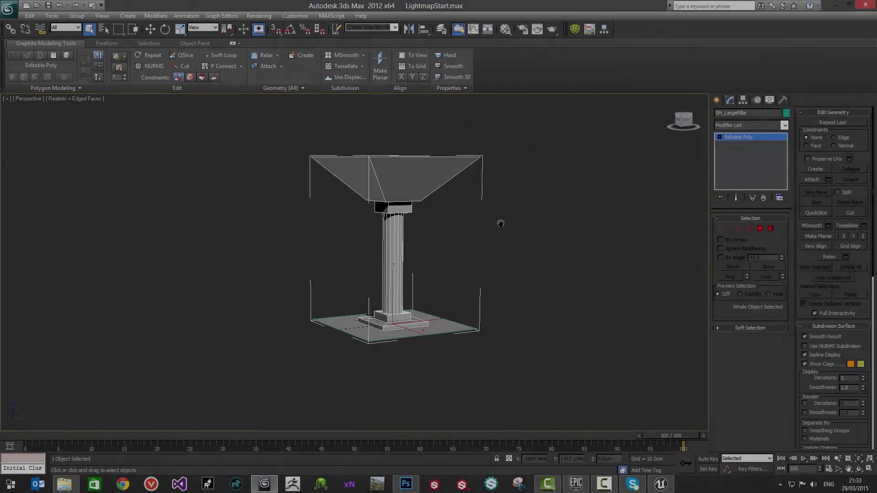
middle_click_drag(501, 224, 503, 226)
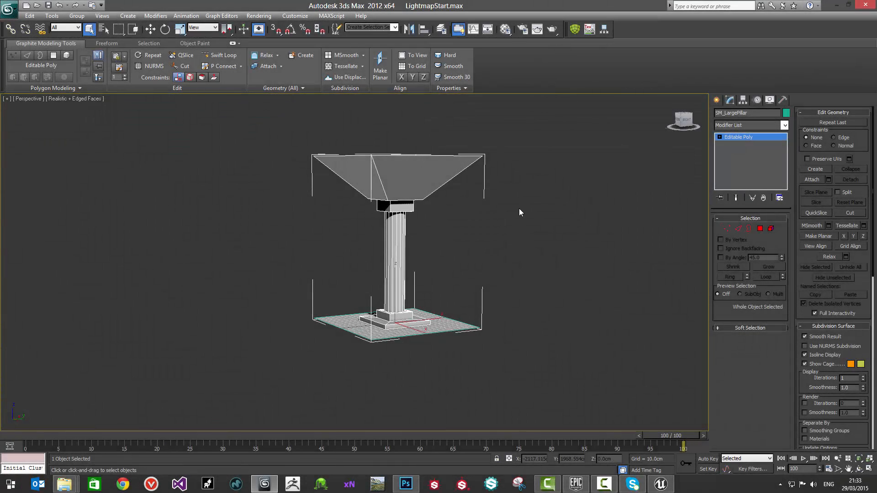
middle_click_drag(406, 219, 458, 190, "alt")
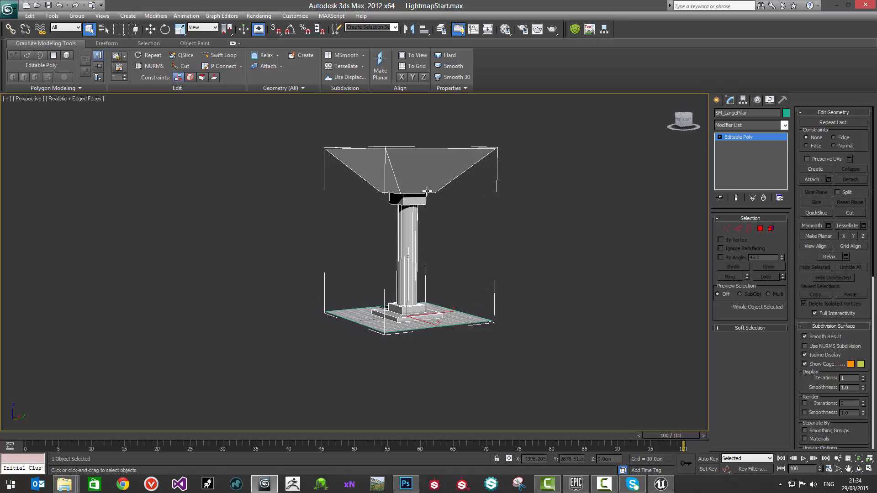
Step: Select the floor mesh and export it in FBX format as SM_FloorMesh to the Export folder on the desktop
left_click(463, 309)
left_click(9, 11)
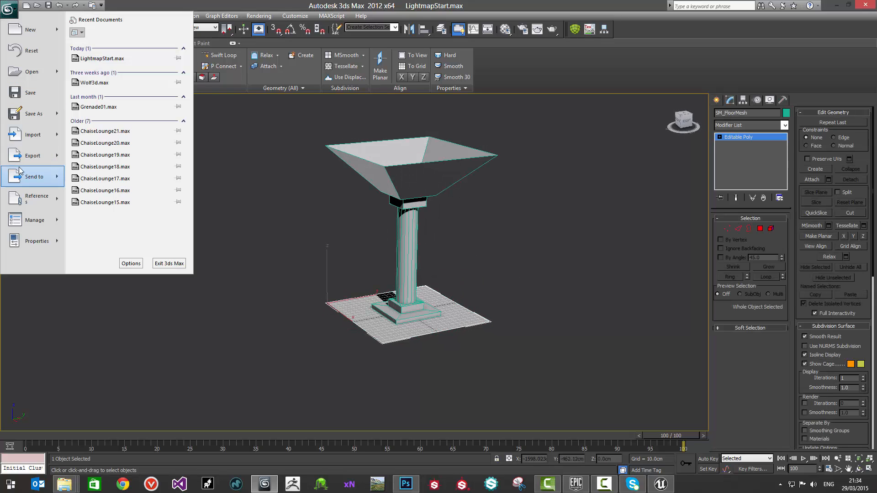
mouse_move(60, 160)
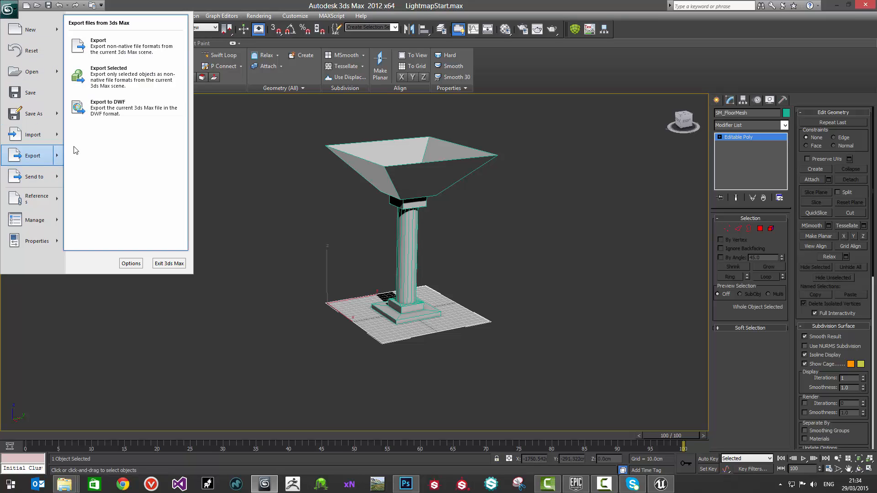
left_click(103, 55)
left_click(77, 23)
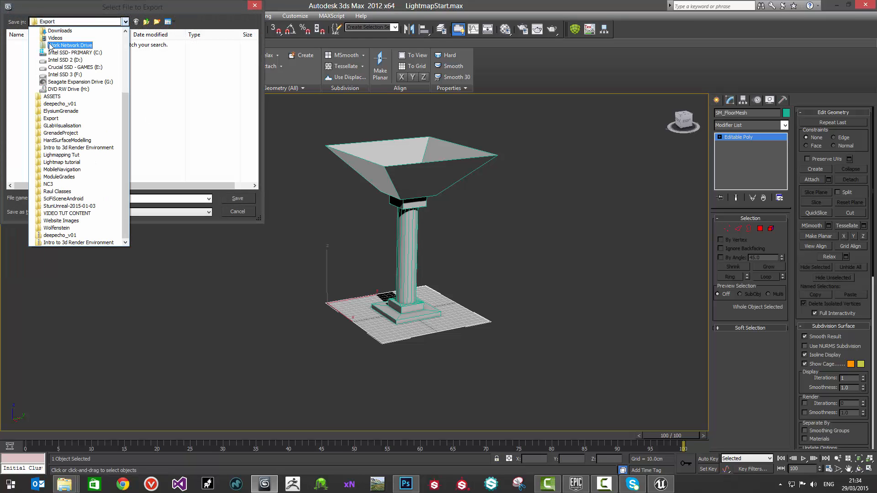
scroll(50, 55, "up", 7)
left_click(43, 39)
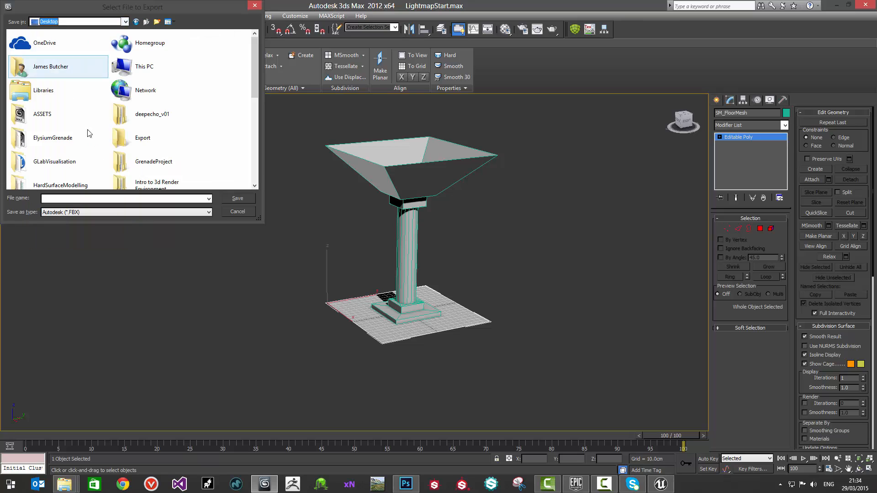
double_click(137, 136)
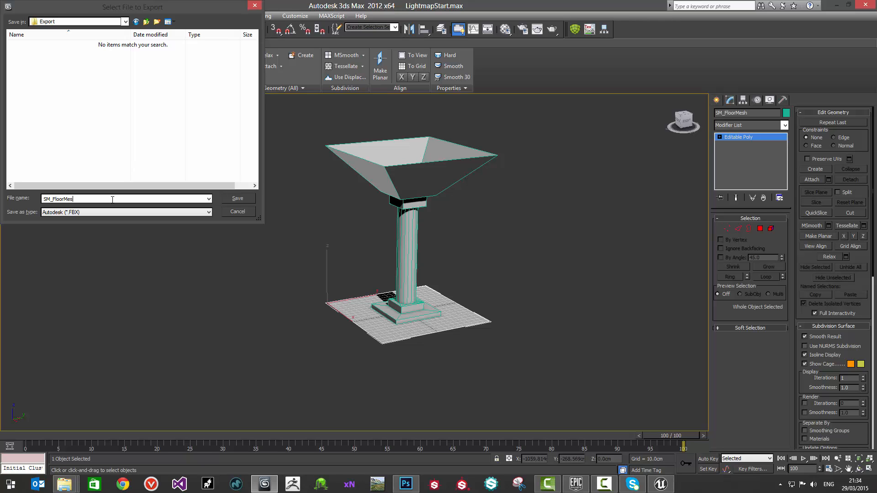
left_click(246, 198)
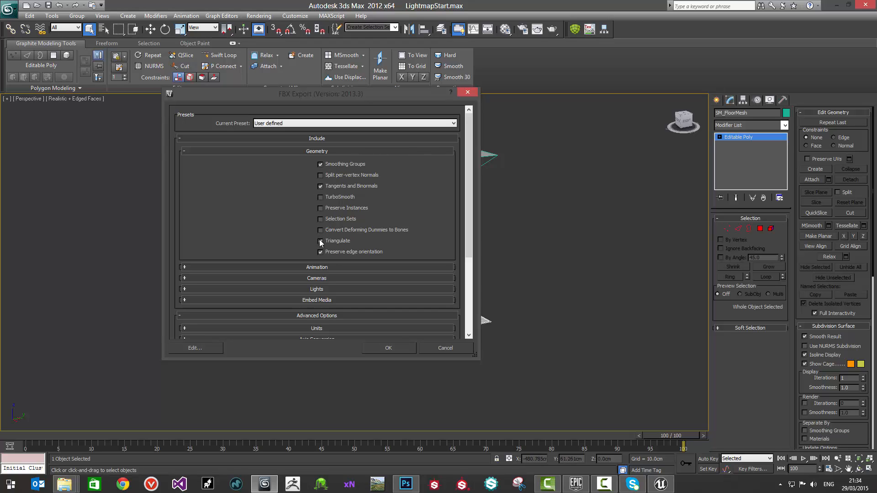
left_click(390, 348)
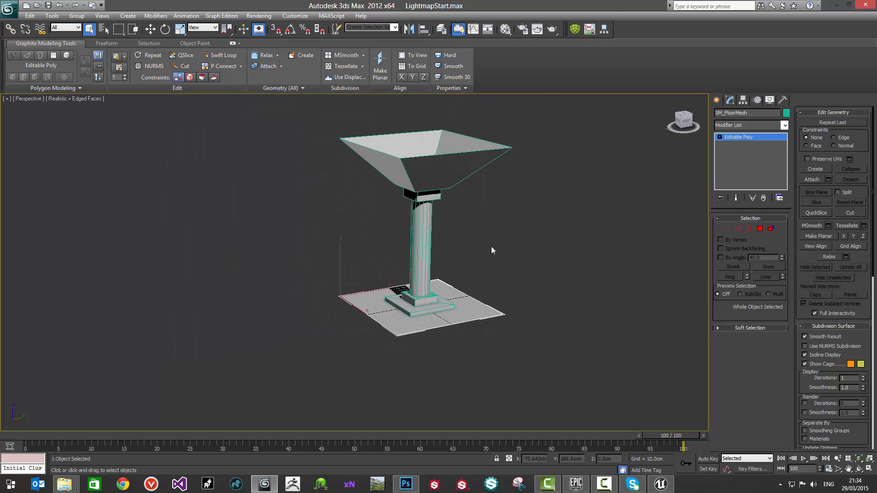
Step: Select the pillar and export only it in FBX format as SM_LargePillar to the Export folder
left_click(423, 183)
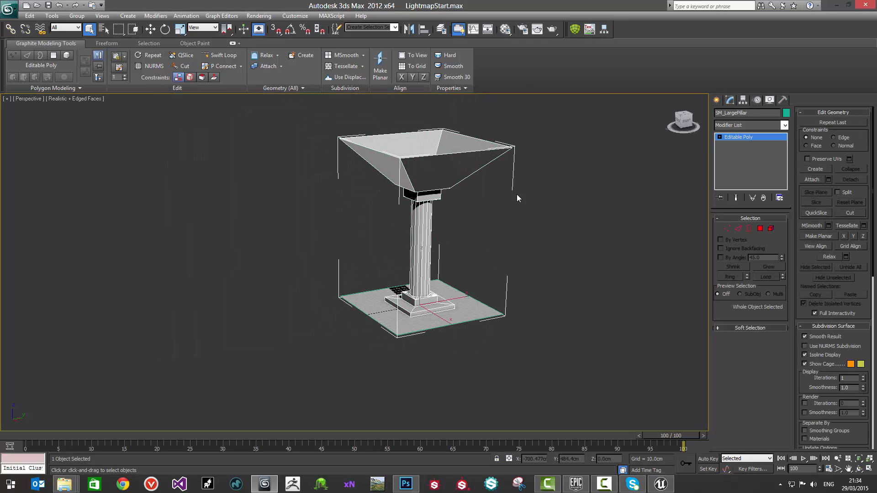
left_click(16, 17)
mouse_move(59, 159)
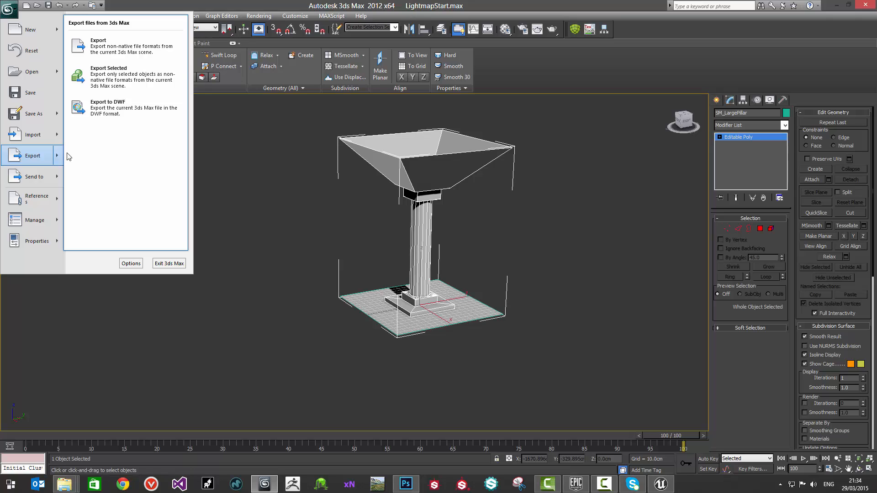
left_click(117, 81)
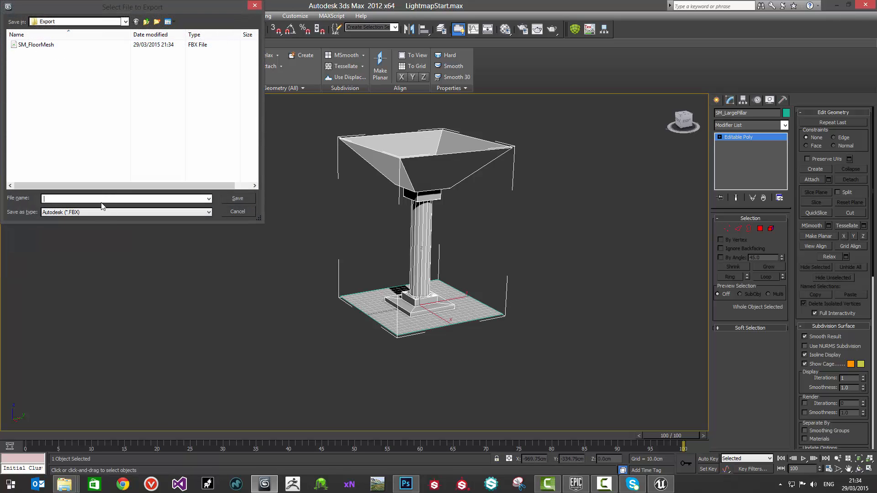
type("SM")
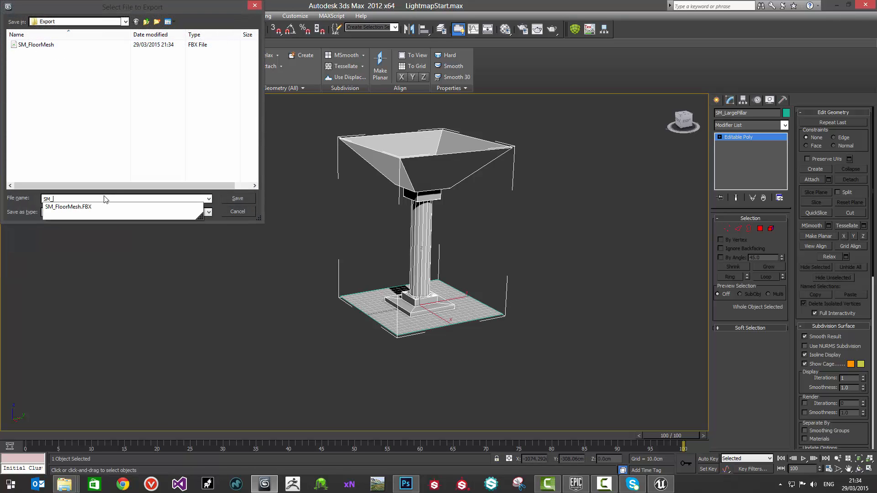
type("_Large")
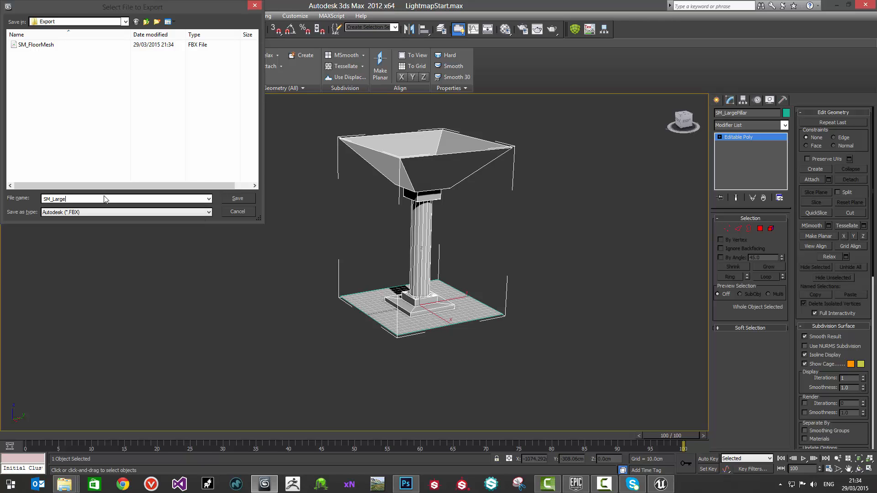
type("Pillar")
key("Return")
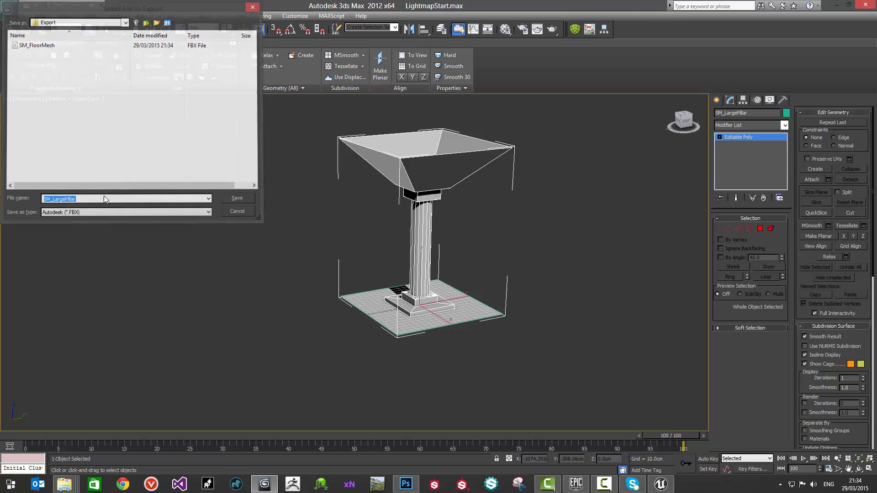
left_click(393, 350)
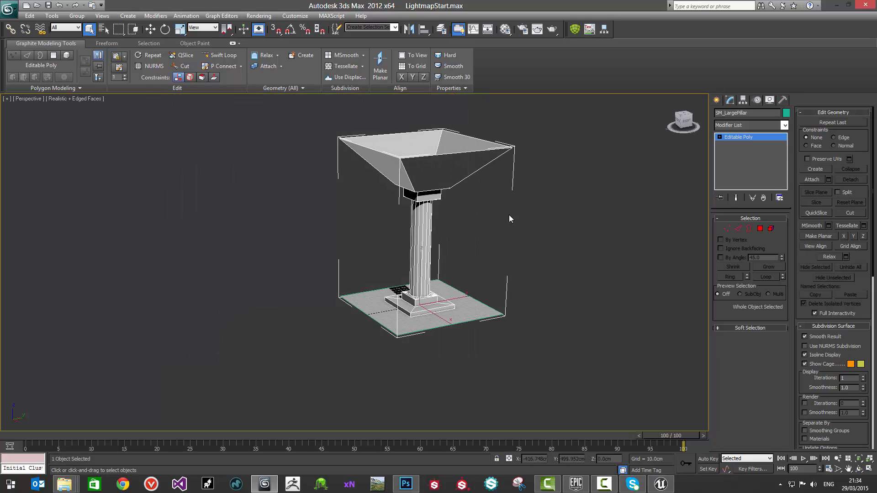
Step: Switch to the Unreal Engine editor and create a folder named Meshes under Content
left_click(837, 5)
left_click(661, 484)
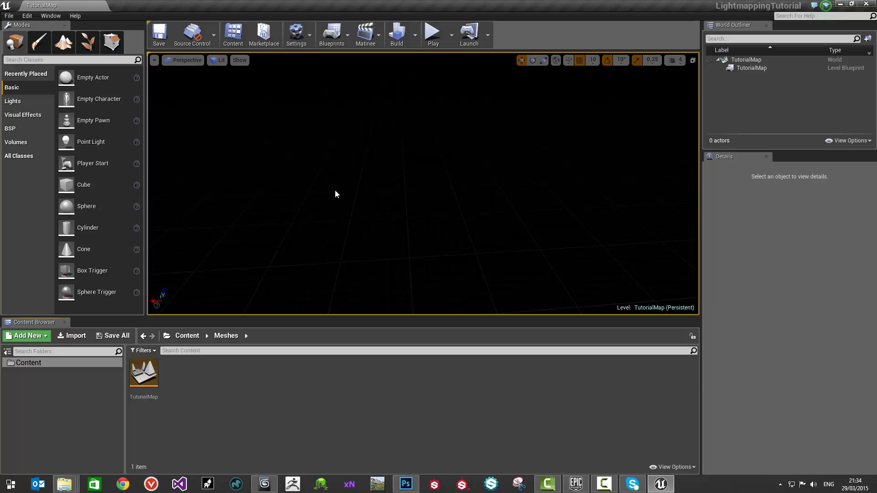
double_click(144, 374)
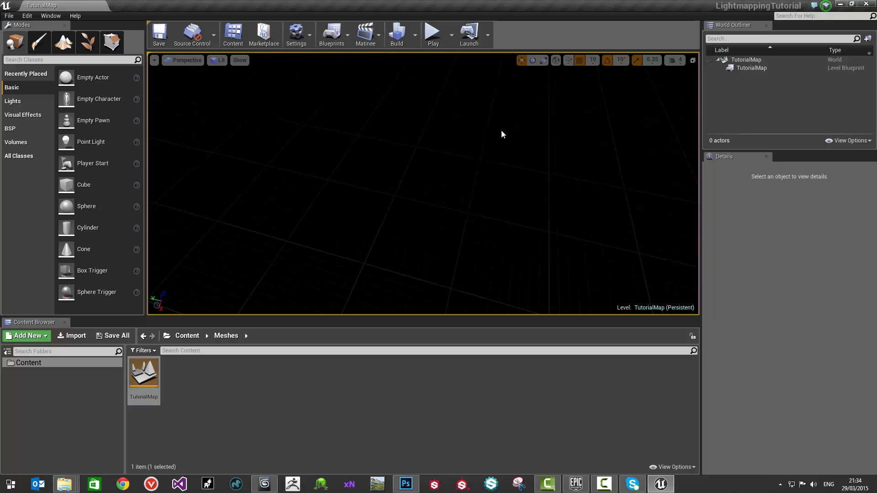
left_click(174, 395)
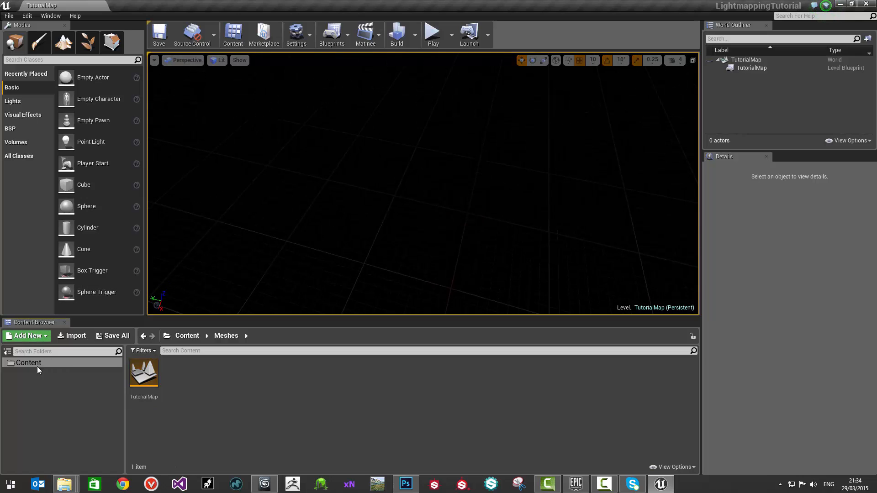
left_click(27, 364)
right_click(24, 364)
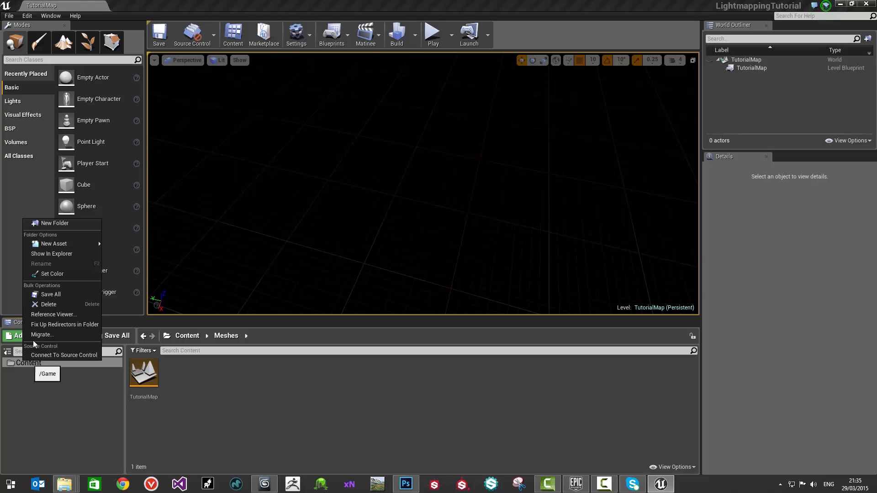
mouse_move(51, 244)
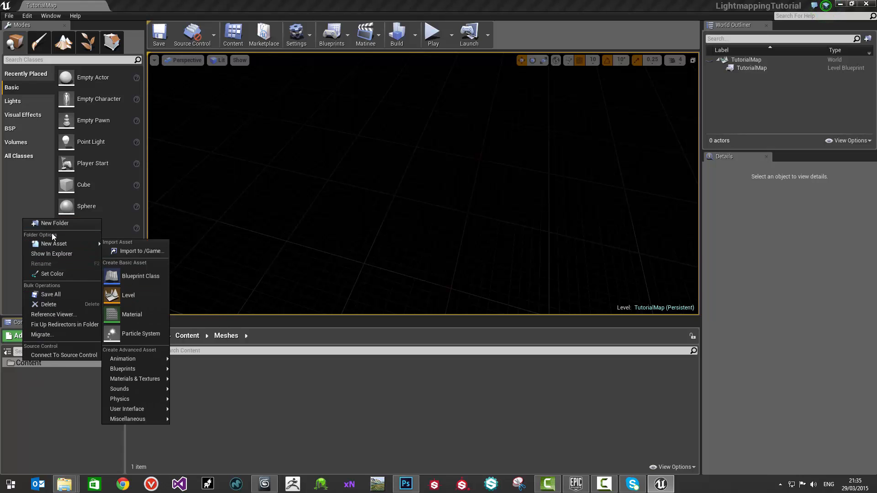
left_click(54, 223)
type("M")
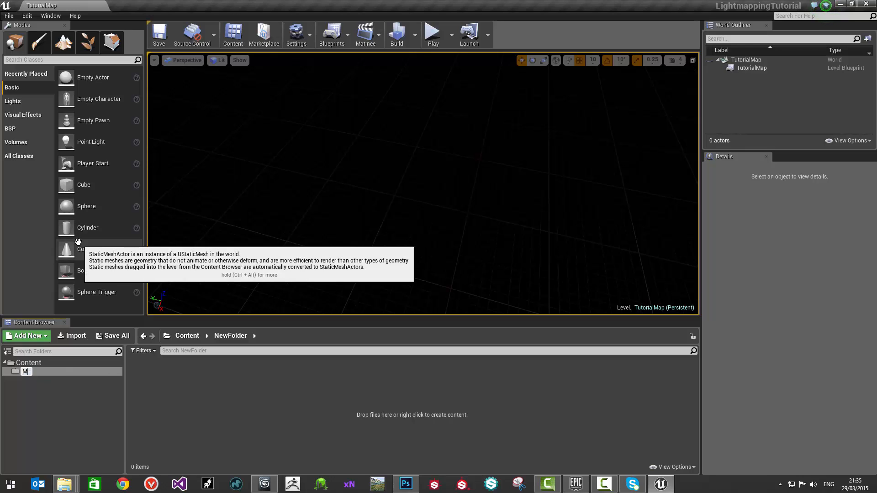
type("eshes")
key("Return")
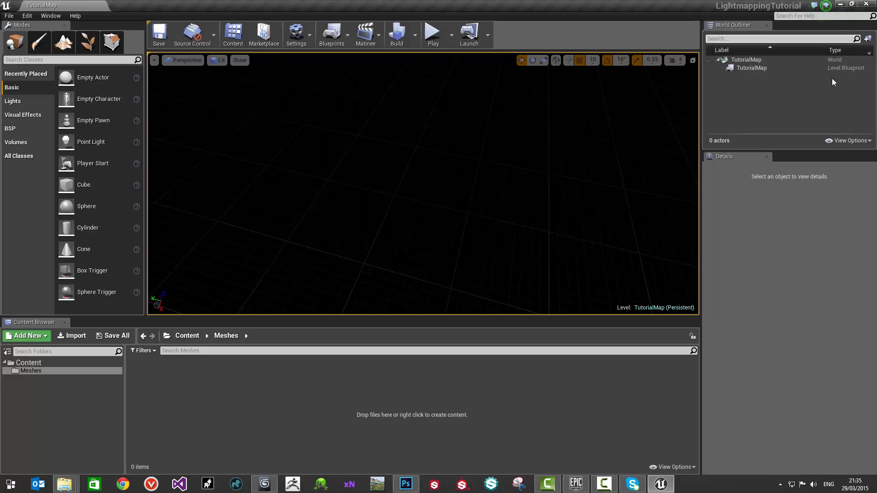
Step: Import SM_FloorMesh and SM_LargePillar from the Export folder into the Meshes folder together, leaving Generate Lightmap UVs off
left_click(839, 4)
left_click(565, 153)
left_click(562, 179)
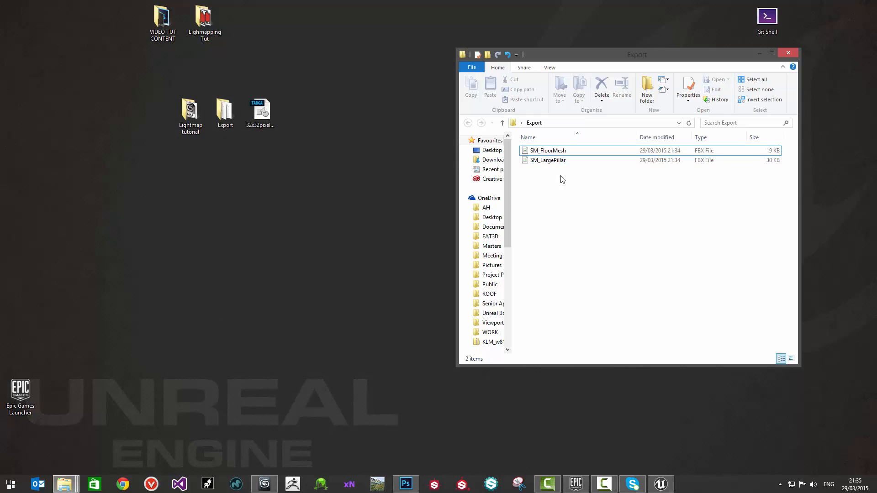
left_click(658, 482)
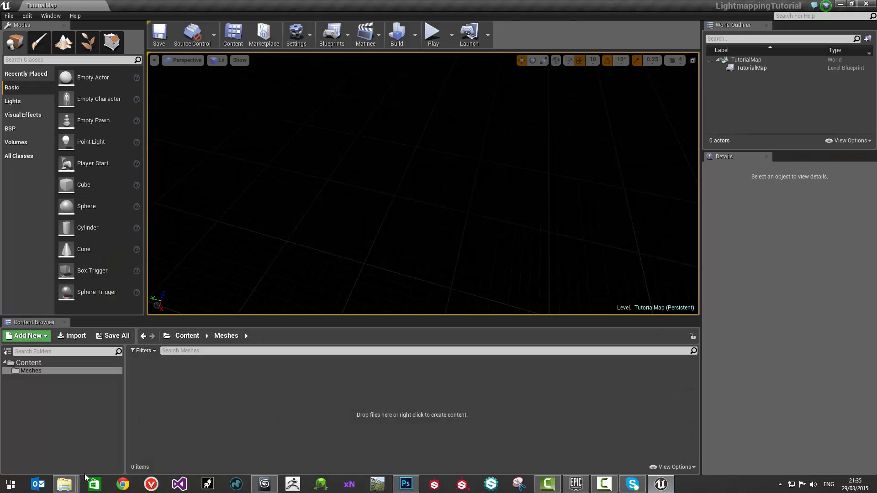
mouse_move(81, 475)
left_click(358, 438)
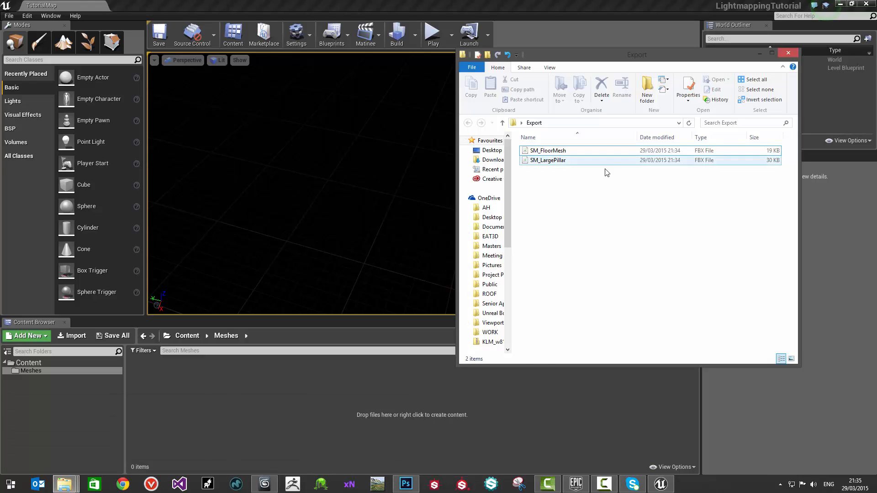
left_click_drag(570, 186, 339, 397)
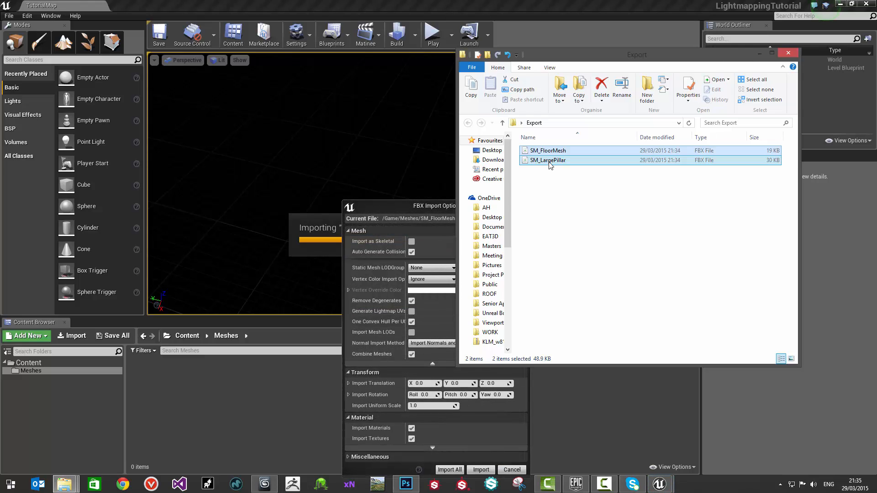
left_click(416, 207)
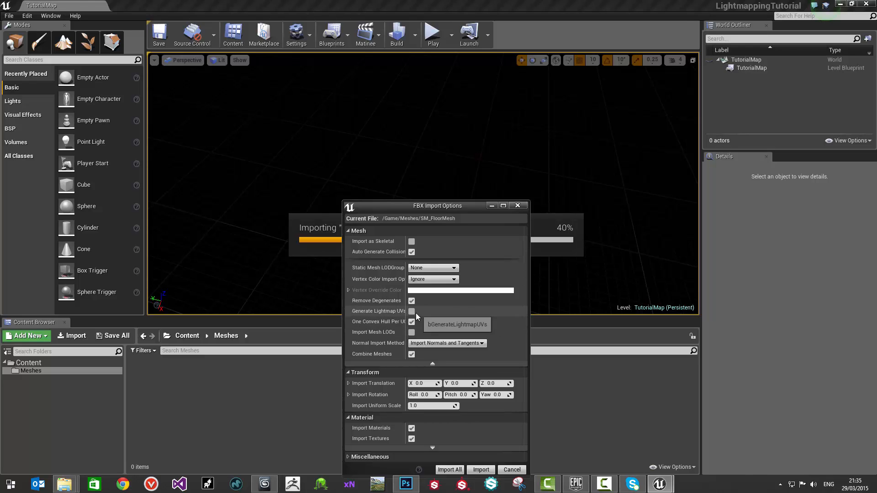
left_click_drag(430, 206, 431, 125)
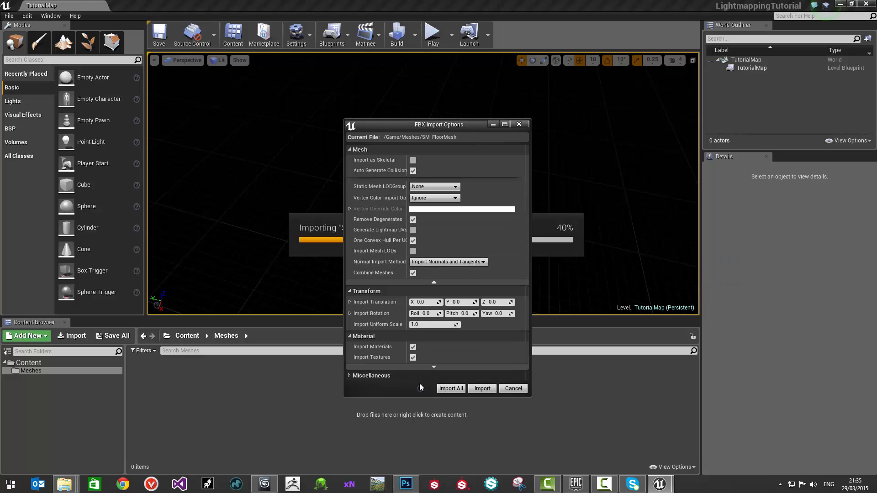
left_click(451, 389)
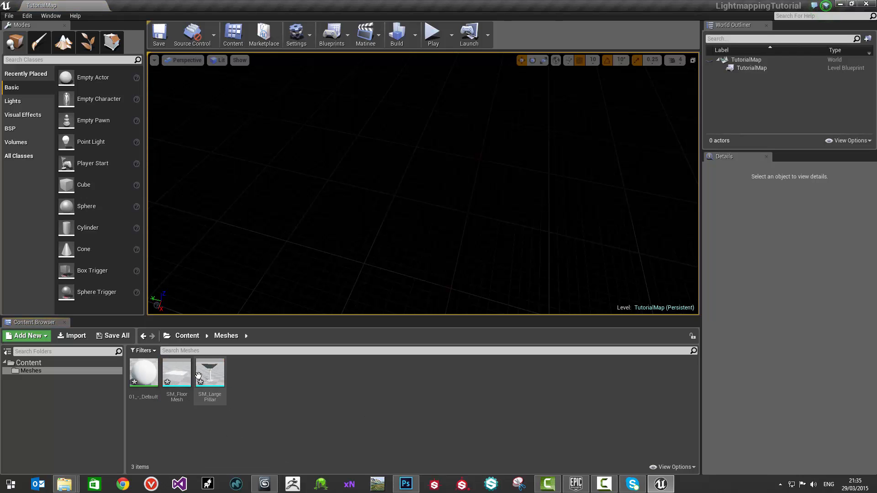
Step: Open the imported floor mesh and large pillar in the static mesh editor and compare them
double_click(179, 374)
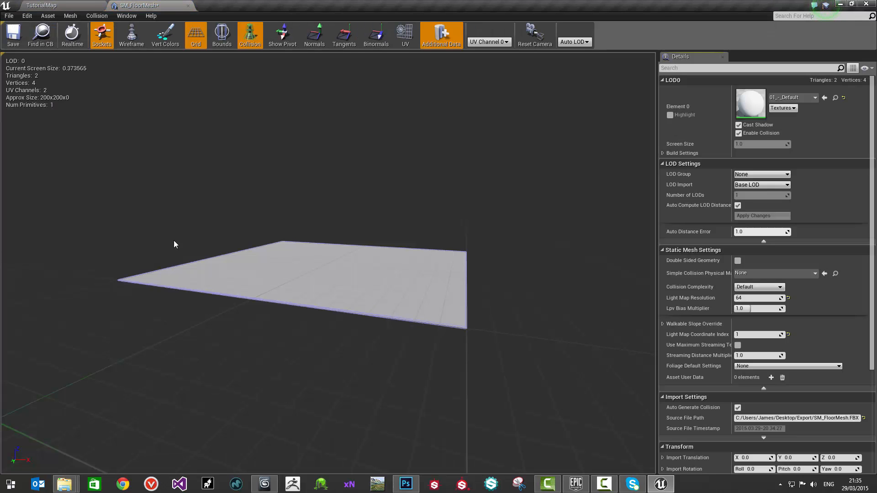
left_click(41, 5)
double_click(215, 381)
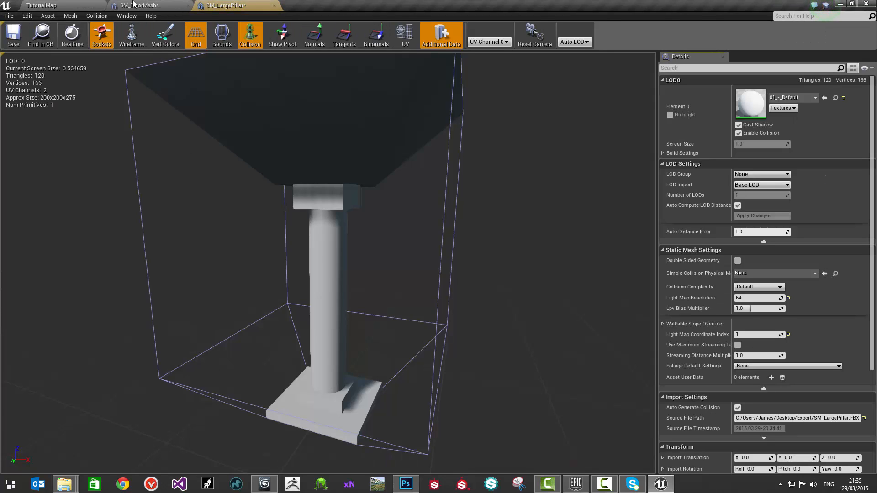
left_click(135, 5)
left_click(215, 5)
left_click(171, 6)
left_click(232, 4)
left_click(147, 4)
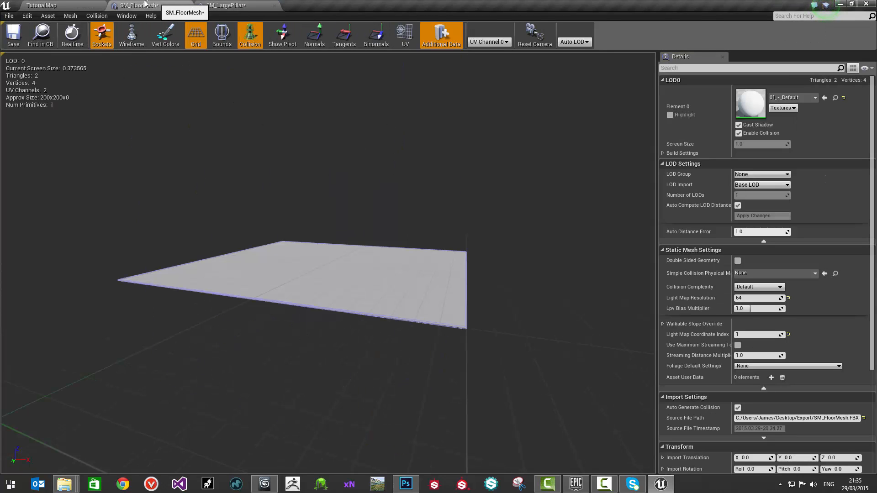
left_click(217, 4)
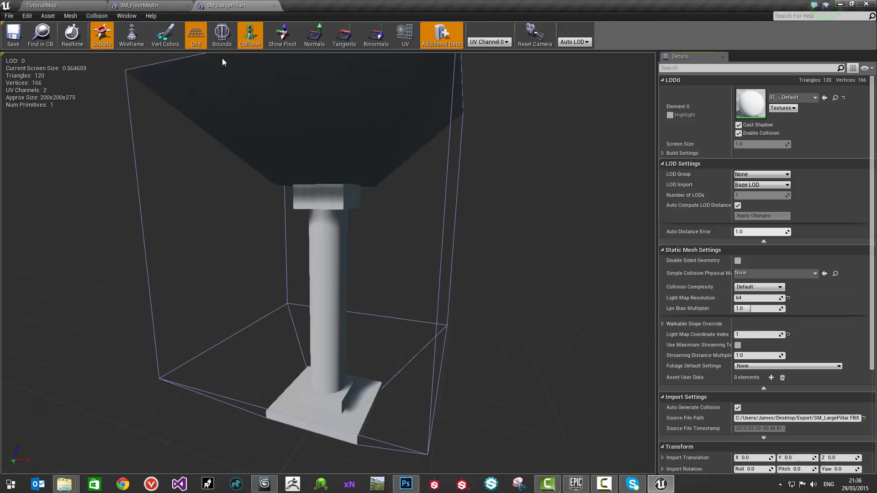
Step: Display the floor mesh's UV layout and examine UV Channel 0 and UV Channel 1
left_click(171, 6)
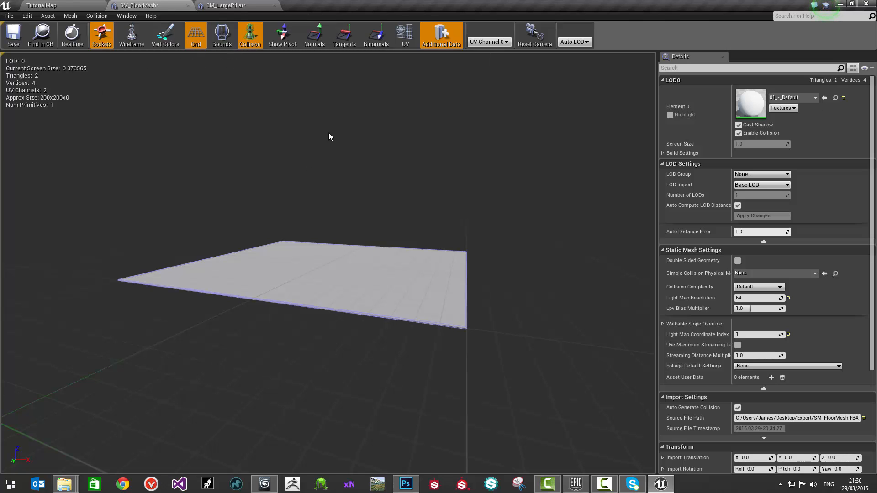
left_click(405, 35)
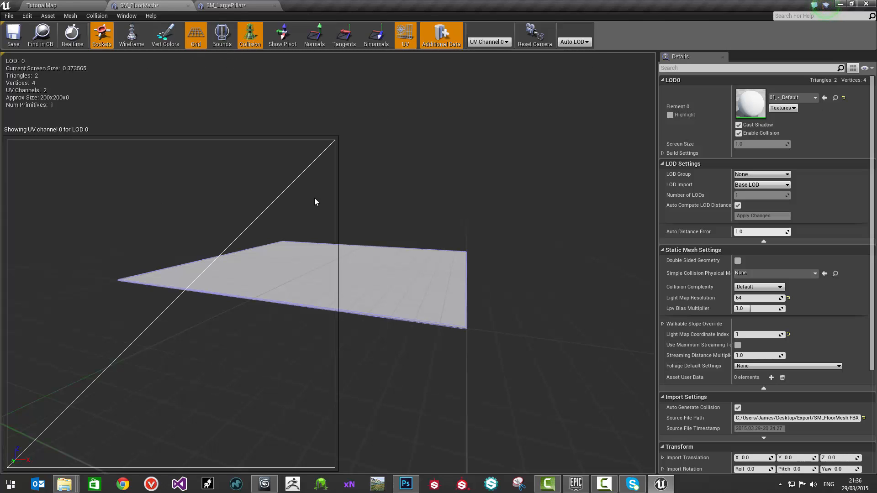
left_click(488, 41)
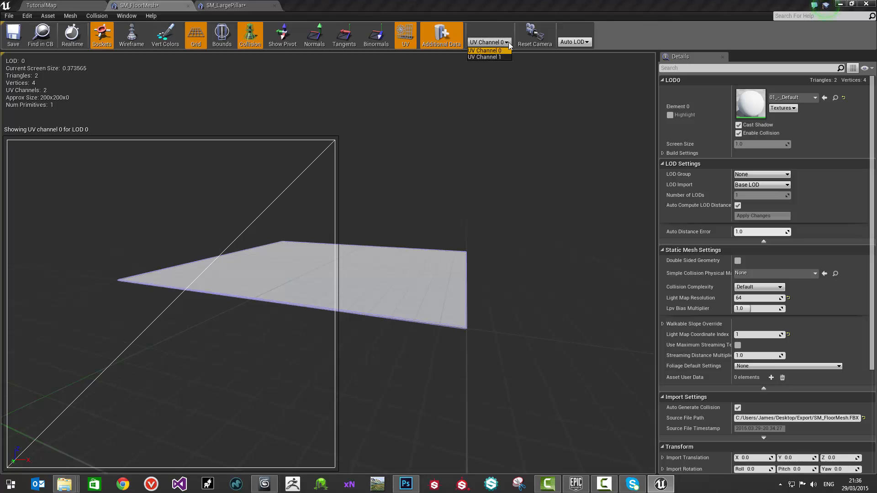
left_click(496, 56)
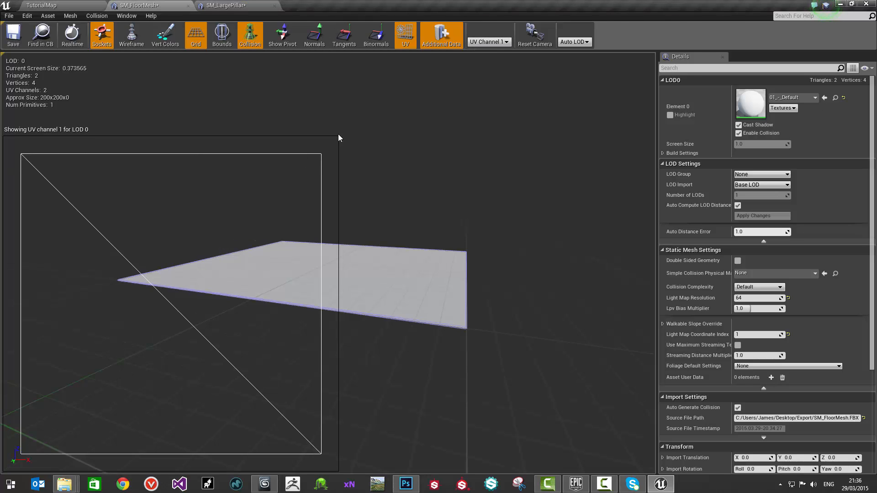
left_click(489, 42)
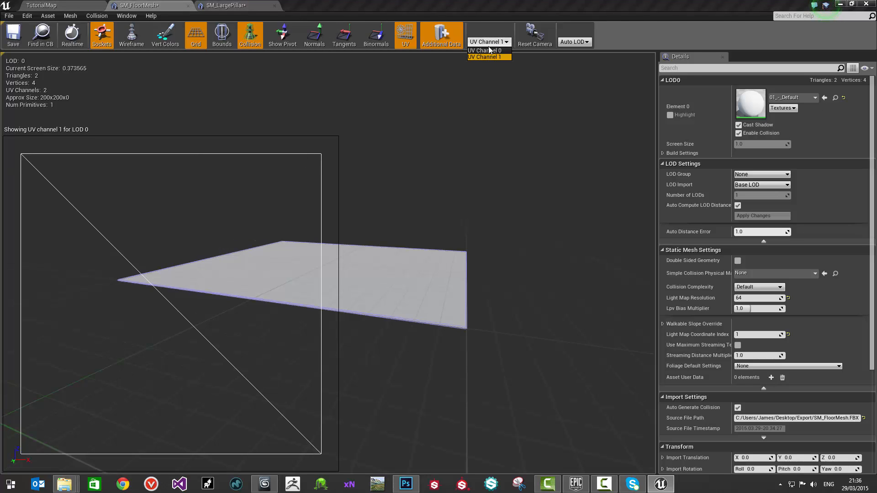
left_click(321, 157)
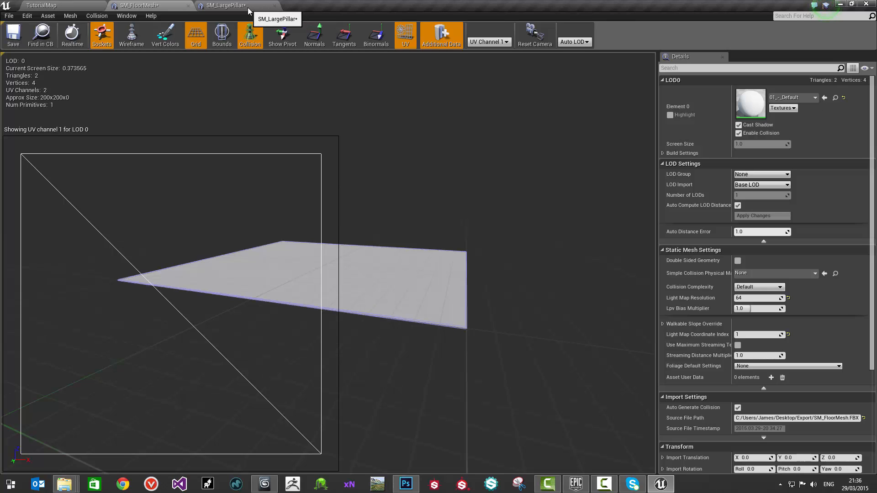
Step: Display the large pillar's UV layout and examine UV Channel 0 and the lightmap layout in UV Channel 1
left_click(249, 10)
left_click(405, 37)
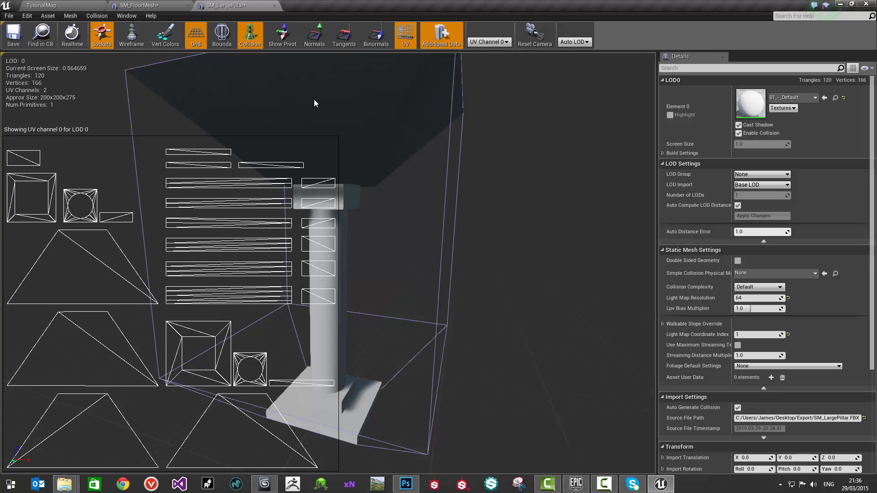
left_click(481, 43)
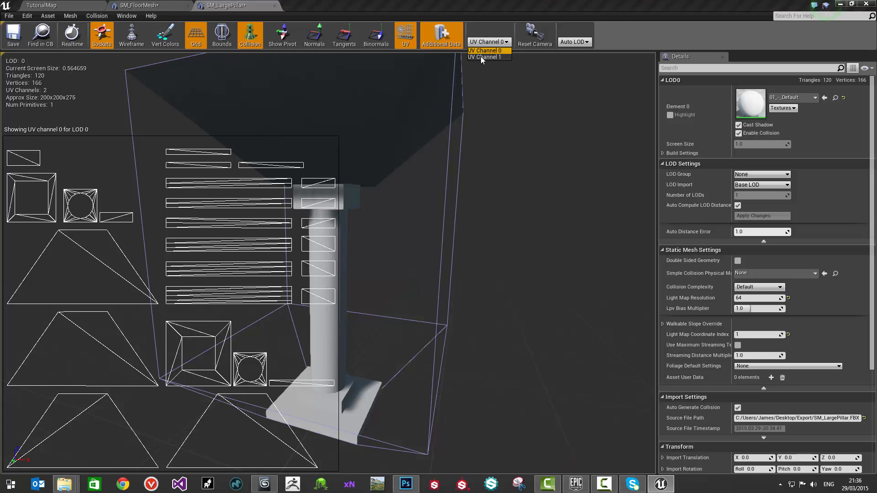
left_click(480, 57)
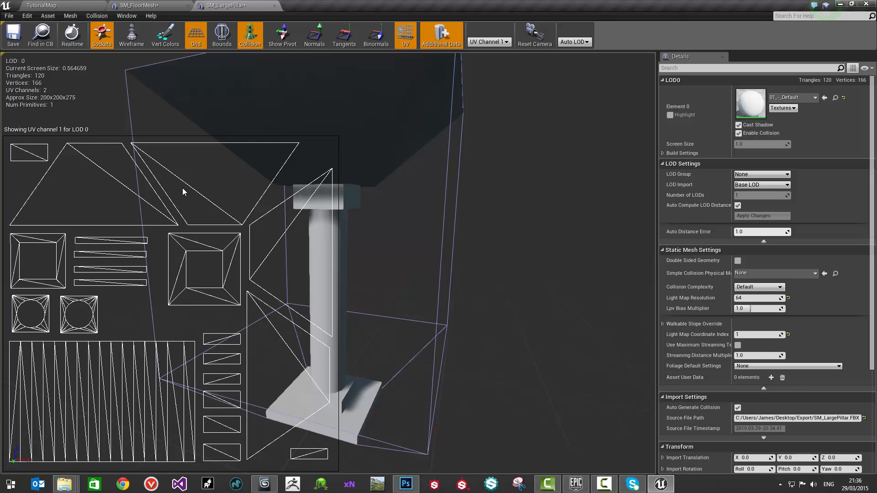
left_click_drag(426, 173, 416, 166)
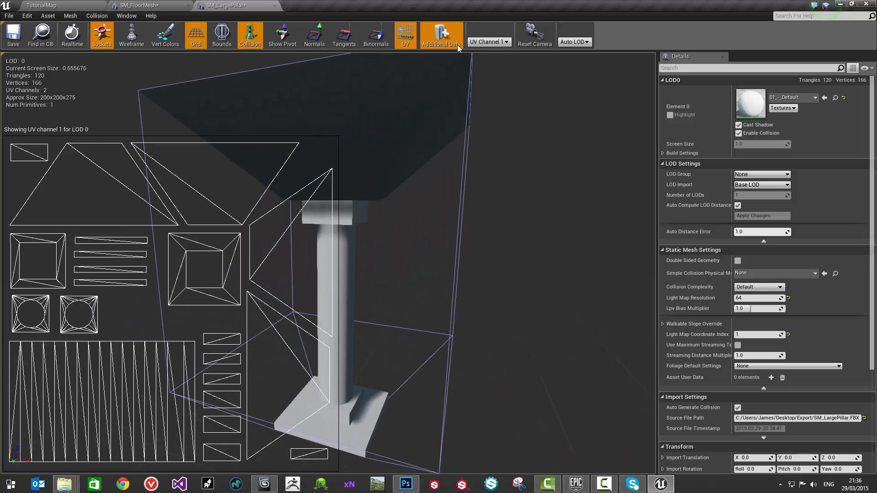
Step: Hide the UV layout overlay on the large pillar and the floor mesh, and compare the two meshes in their editors
left_click(397, 41)
left_click(160, 6)
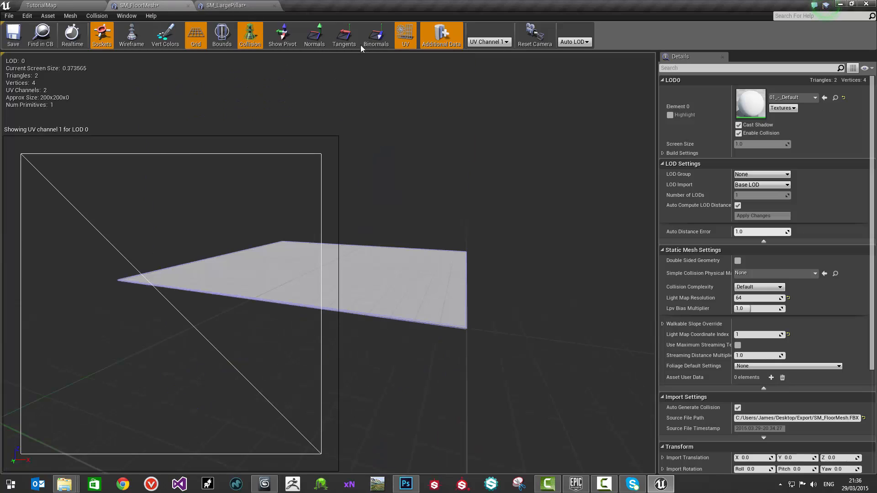
left_click(405, 36)
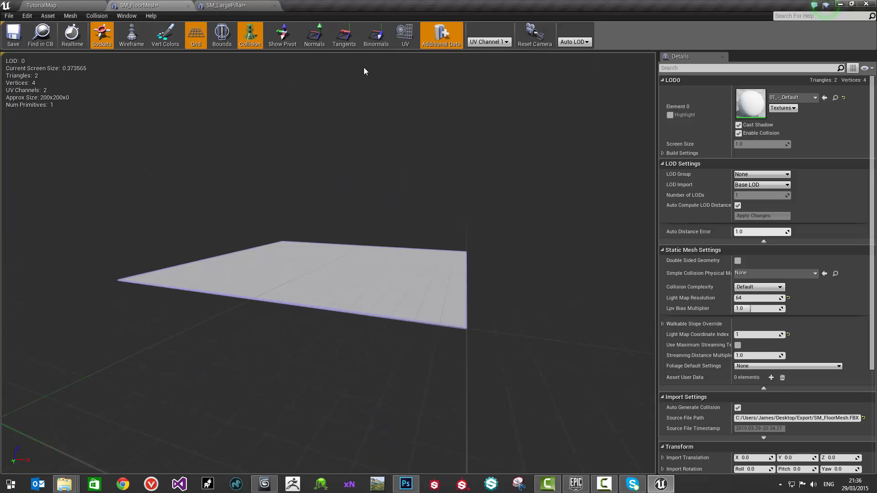
left_click(201, 5)
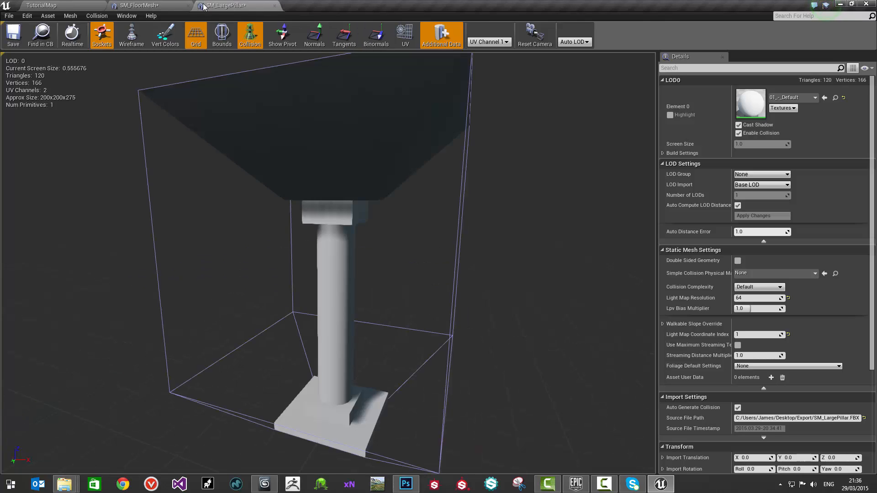
left_click(173, 4)
left_click(213, 4)
left_click(170, 5)
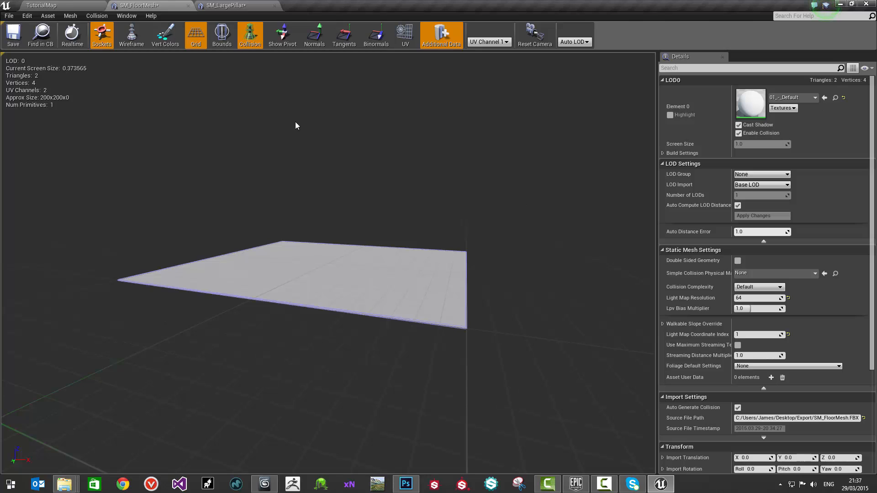
left_click(220, 4)
Step: Set the Light Map Resolution to 128 on both the floor mesh and the large pillar
left_click(171, 5)
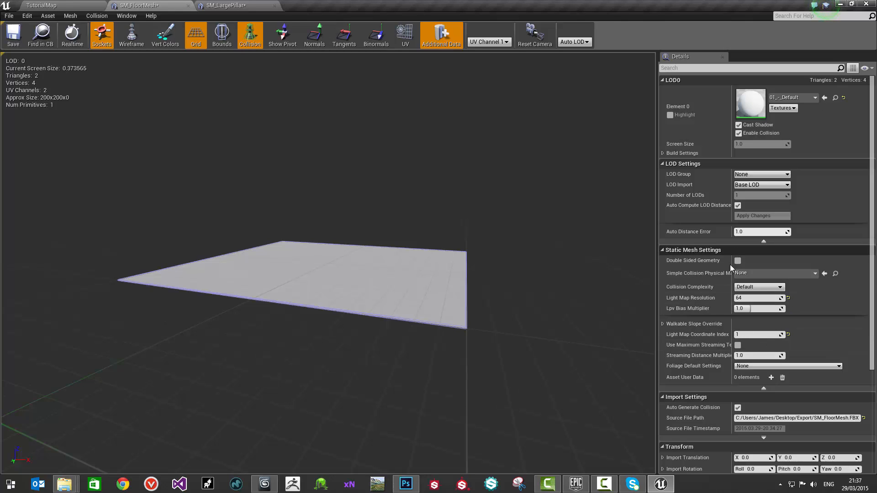
left_click(746, 298)
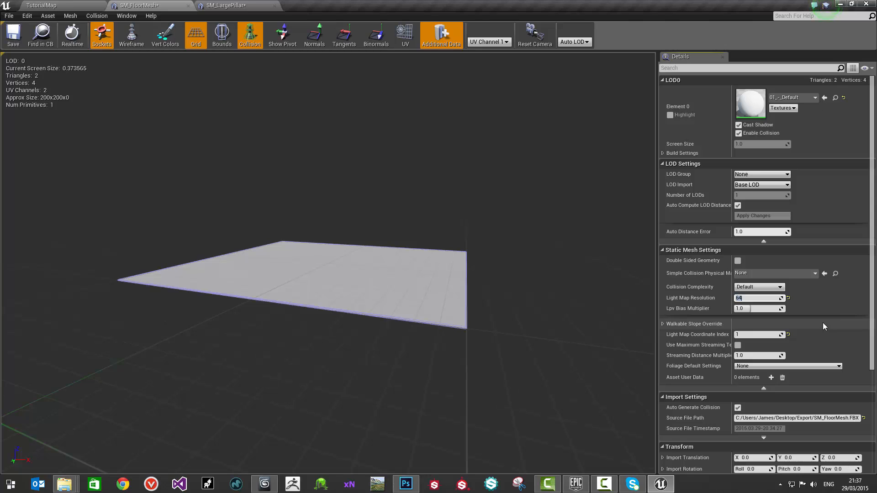
type("128")
key("Return")
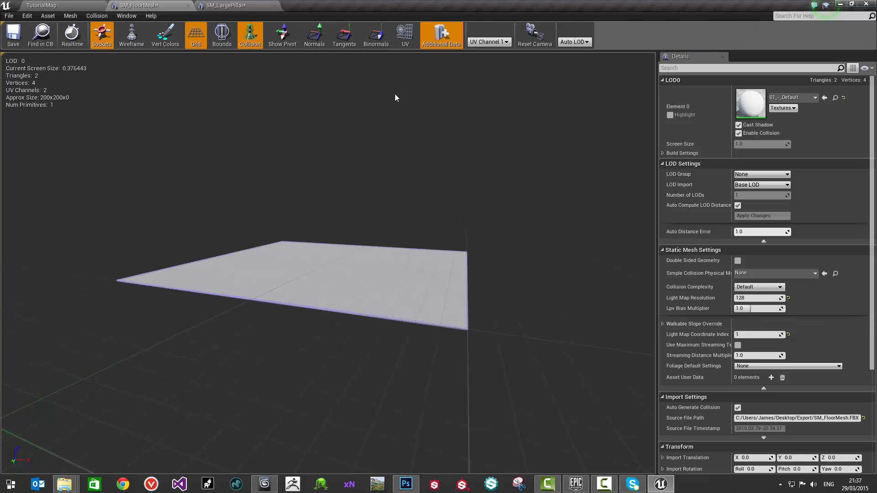
left_click(262, 5)
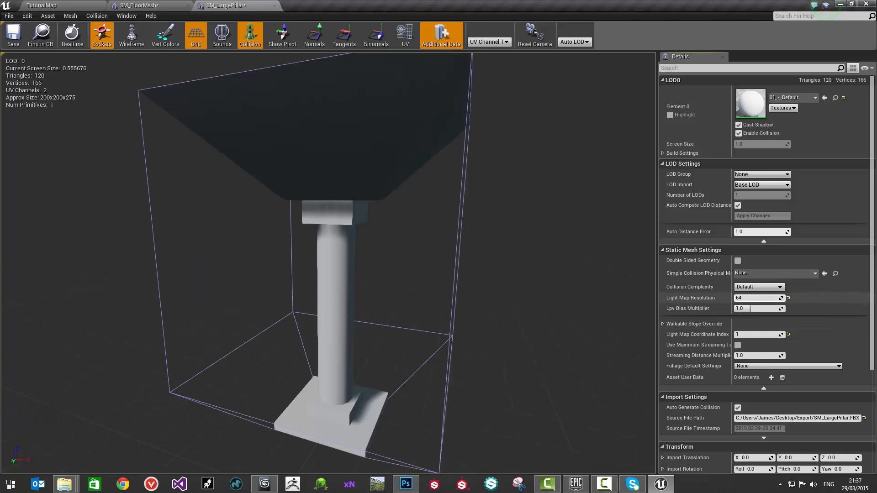
left_click(761, 299)
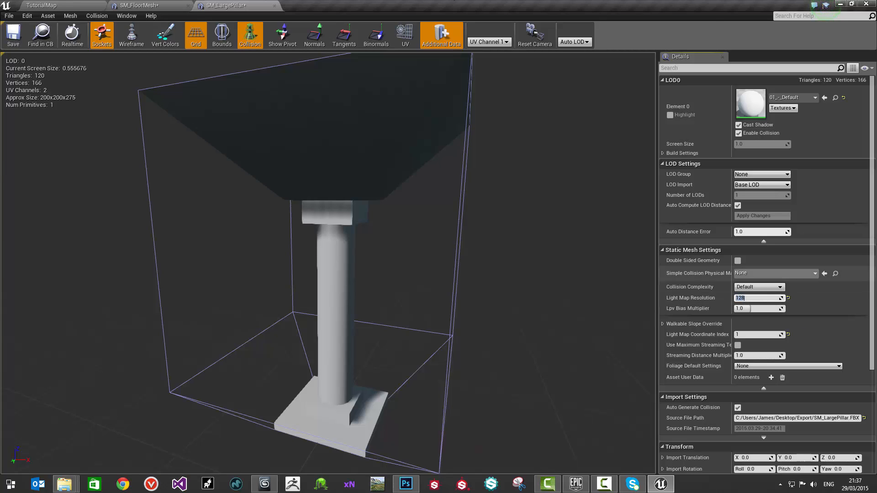
Step: Compare the floor mesh's available UV channels with its Light Map Coordinate Index, and review the large pillar alongside it
left_click(139, 5)
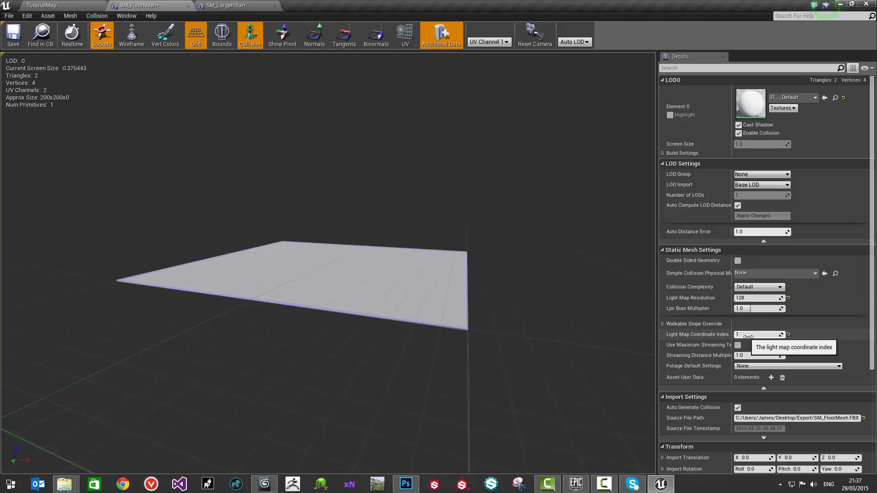
left_click(490, 42)
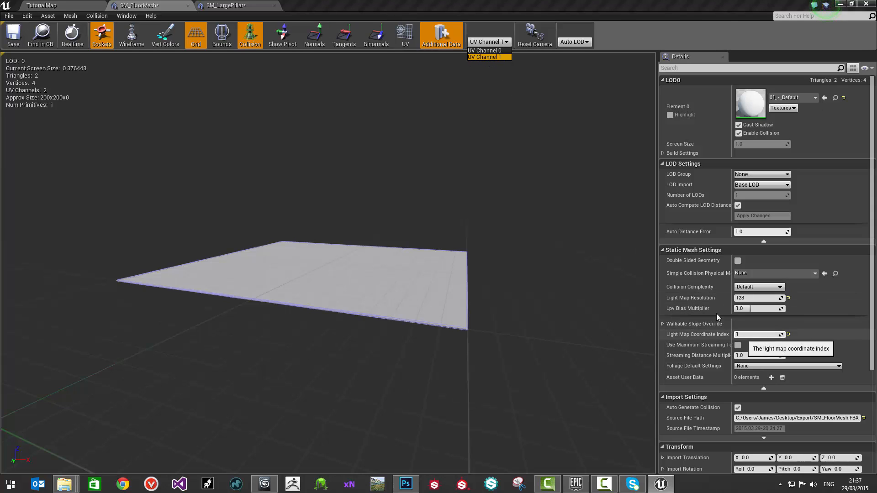
left_click(476, 58)
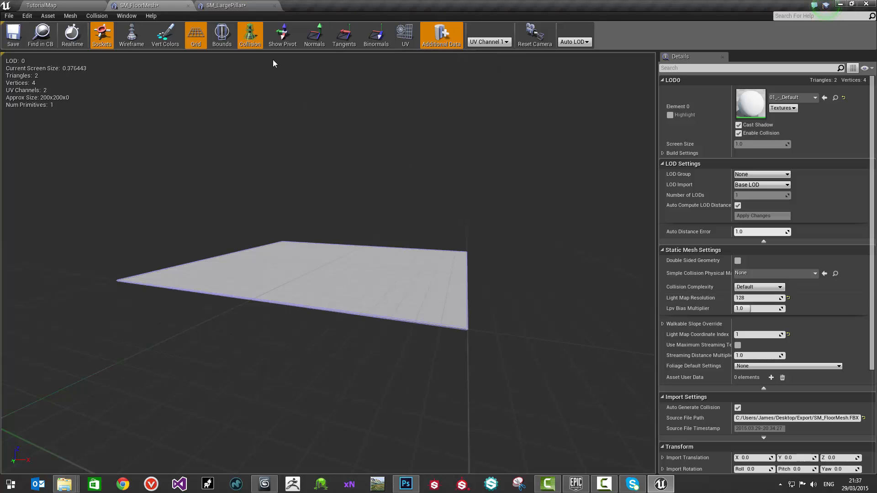
left_click(218, 5)
left_click(164, 5)
left_click(219, 5)
left_click(147, 6)
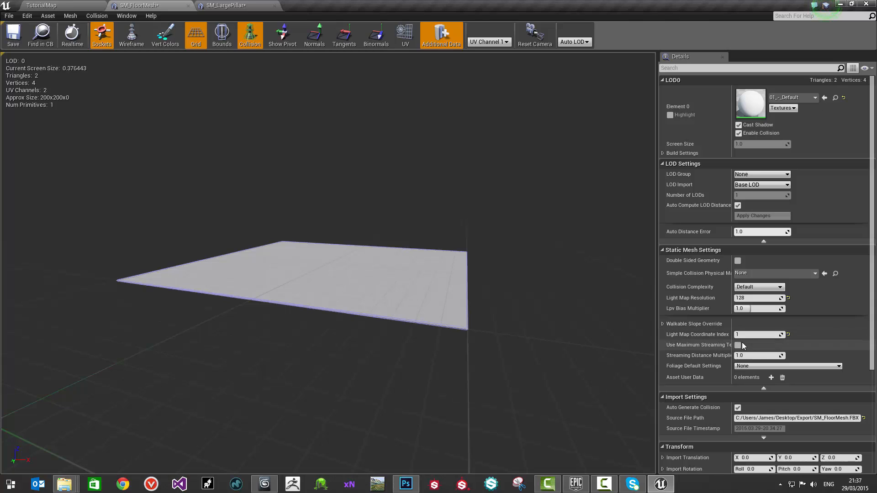
left_click(489, 42)
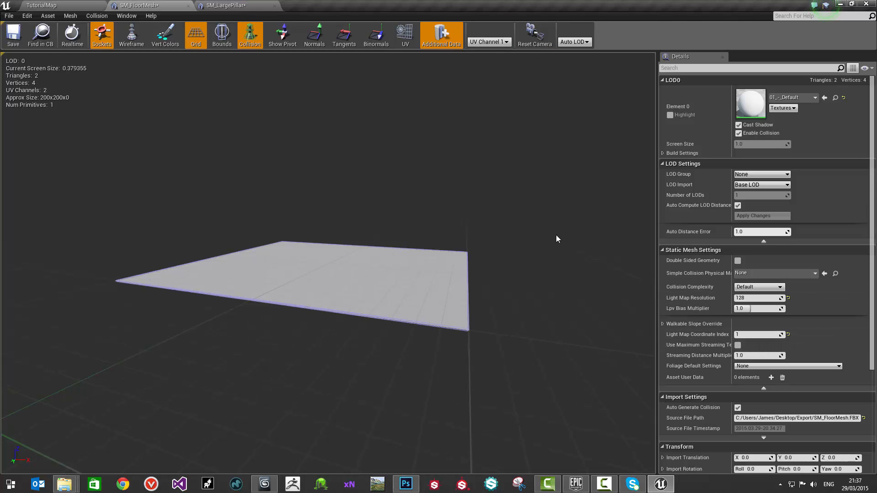
Step: Close both static mesh editors and save all modified assets in the Content folder
left_click(263, 5)
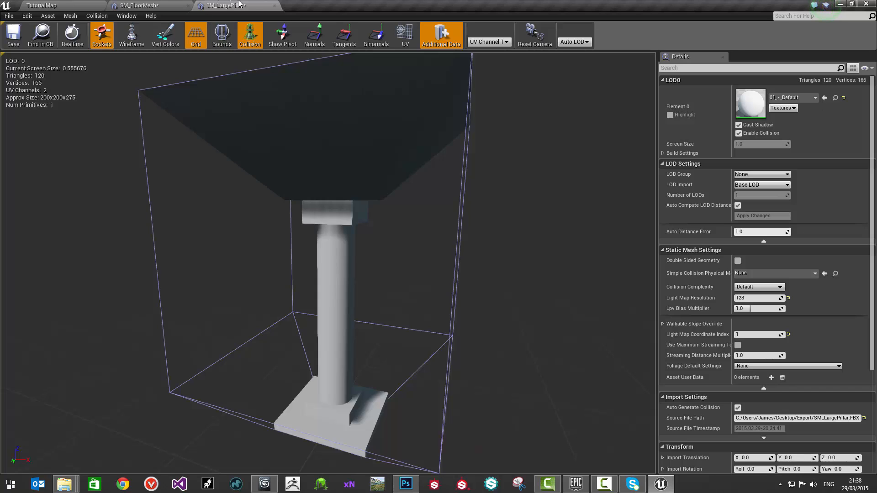
middle_click(238, 2)
middle_click(146, 2)
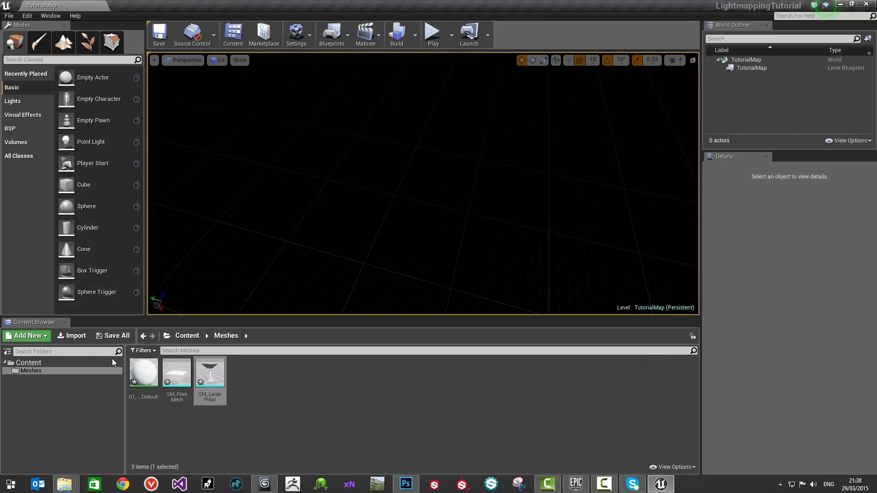
right_click(28, 366)
left_click(56, 298)
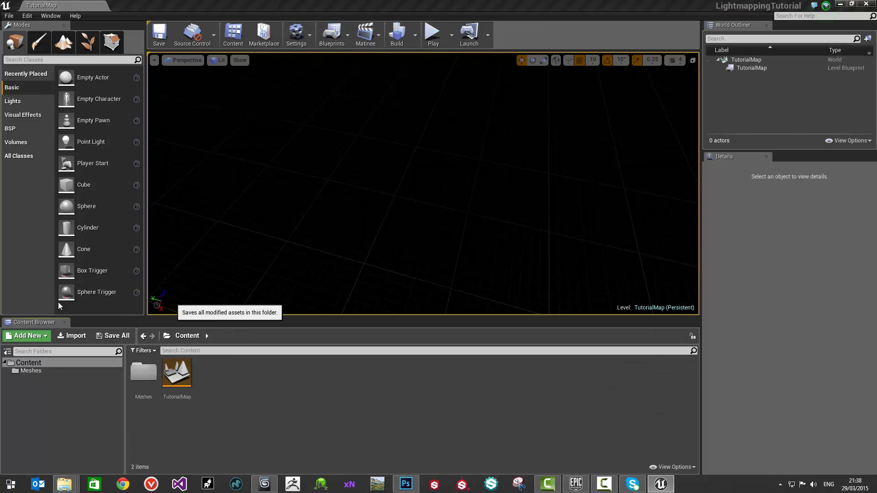
Step: Place SM_FloorMesh from the Meshes folder in the level, set the perspective view to Unlit, and place SM_LargePillar on the floor tile
left_click(56, 370)
mouse_move(274, 285)
right_mouse_down()
mouse_move(265, 270)
mouse_move(274, 286)
right_mouse_up()
left_click_drag(184, 379, 423, 211)
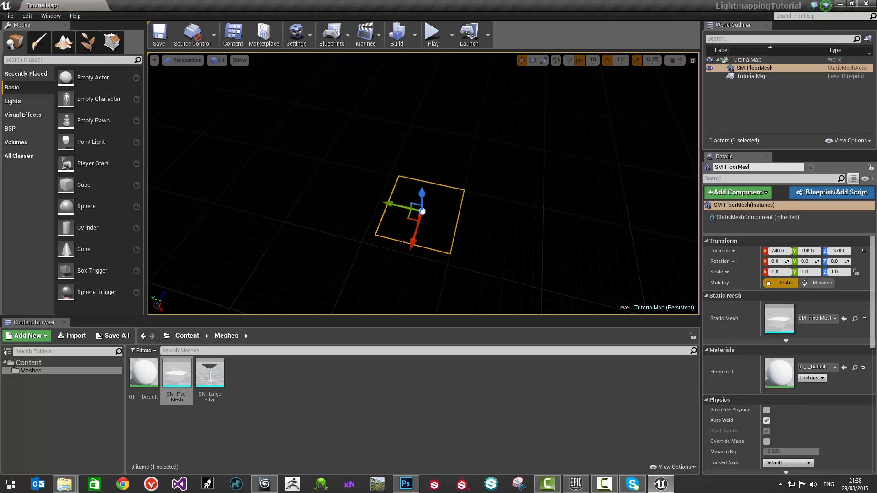
left_click(220, 60)
left_click(233, 89)
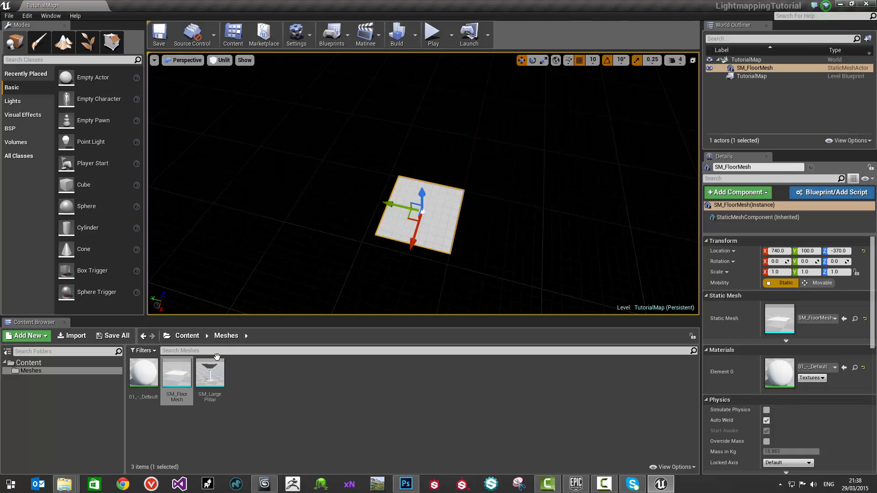
left_click_drag(210, 376, 449, 231)
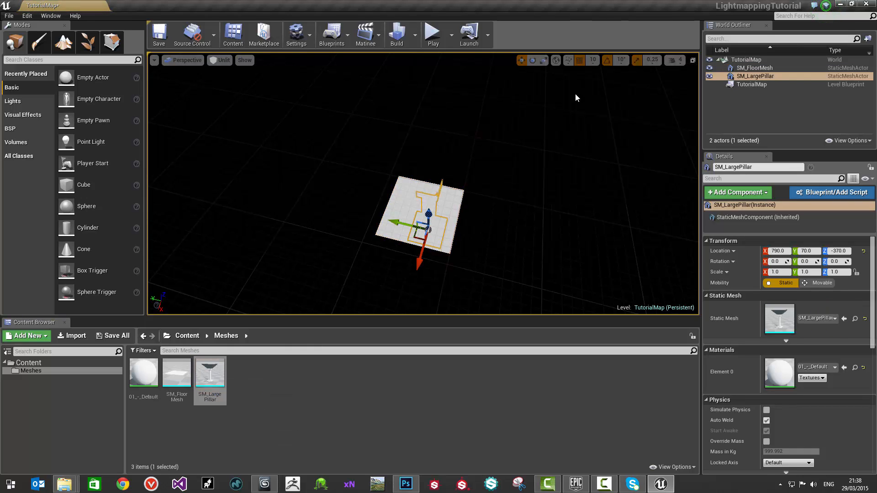
Step: Show the four-view layout and move the large pillar to X 740, Y 100 so it is centred on the floor tile
left_click(692, 60)
key("f")
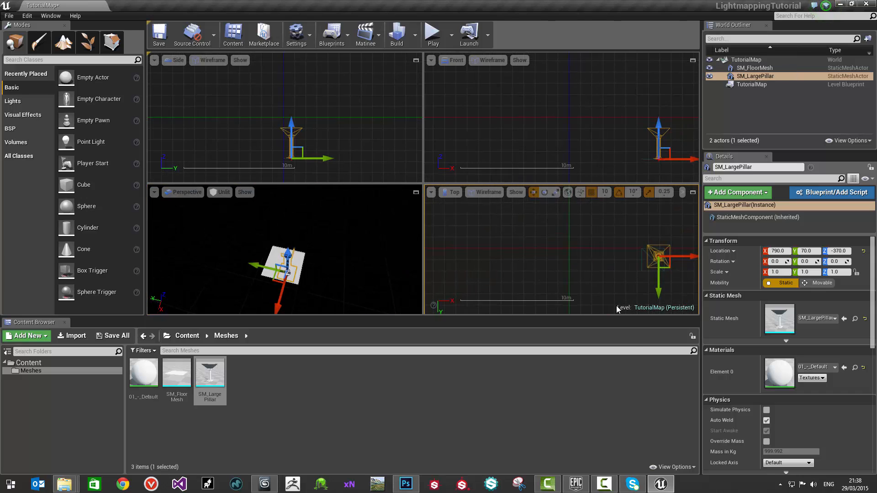
mouse_move(593, 242)
left_mouse_down()
mouse_move(574, 256)
mouse_move(603, 235)
left_mouse_up()
scroll(571, 251, "up", 3)
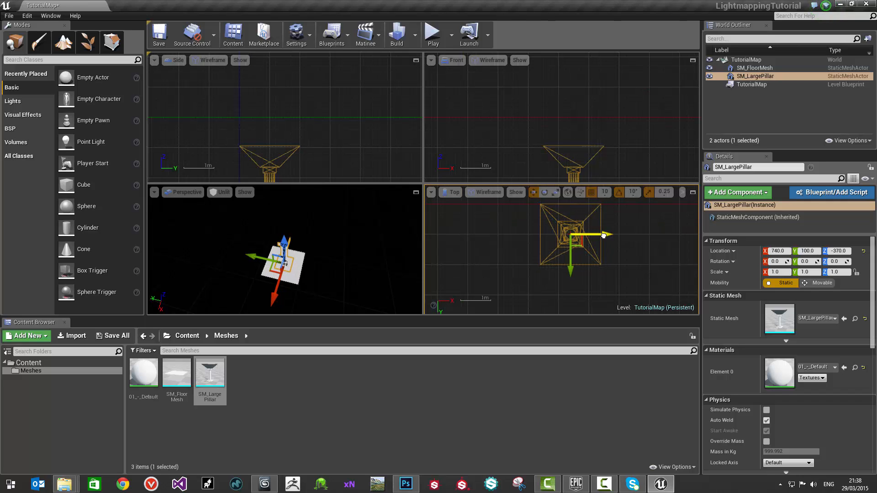
scroll(631, 214, "down", 2)
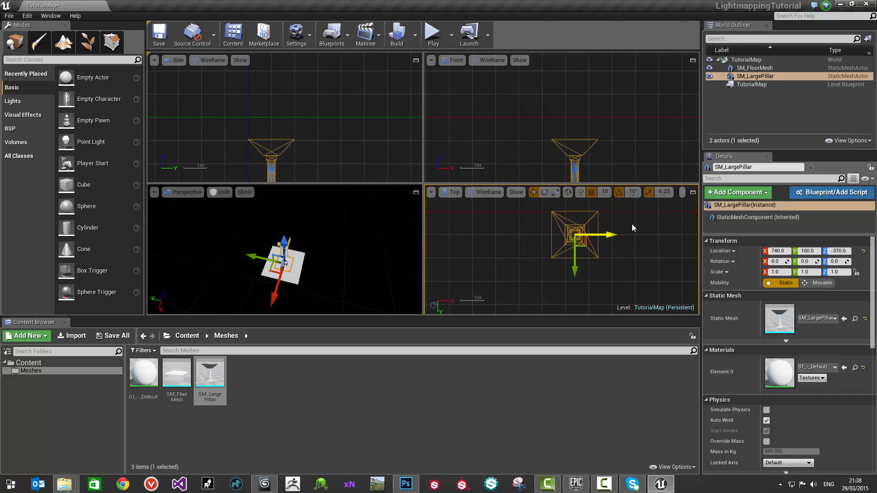
Step: Set the position snap to 50 and duplicate the floor tile and pillar together to X 540, adjoining the originals
key("bracketright")
right_click_drag(586, 238, 602, 247)
scroll(602, 247, "down", 2)
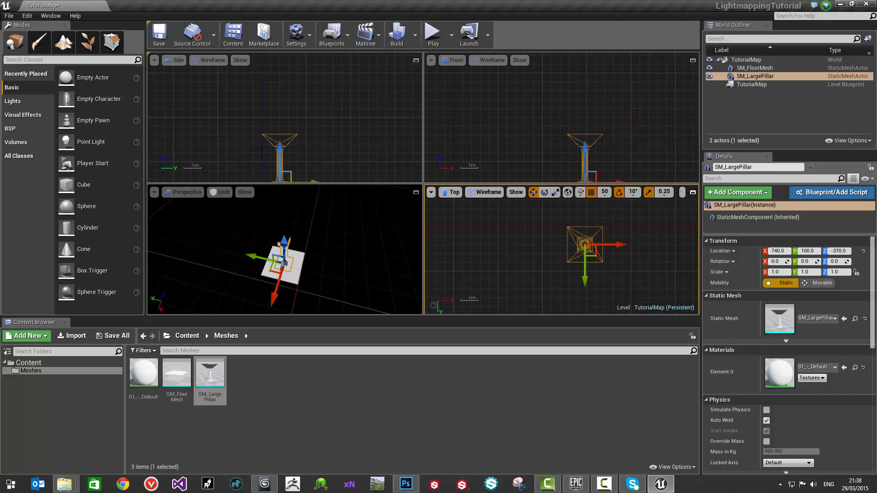
scroll(587, 250, "down", 3)
mouse_move(584, 258)
left_mouse_down()
mouse_move(595, 265)
mouse_move(564, 246)
mouse_move(579, 247)
left_mouse_up()
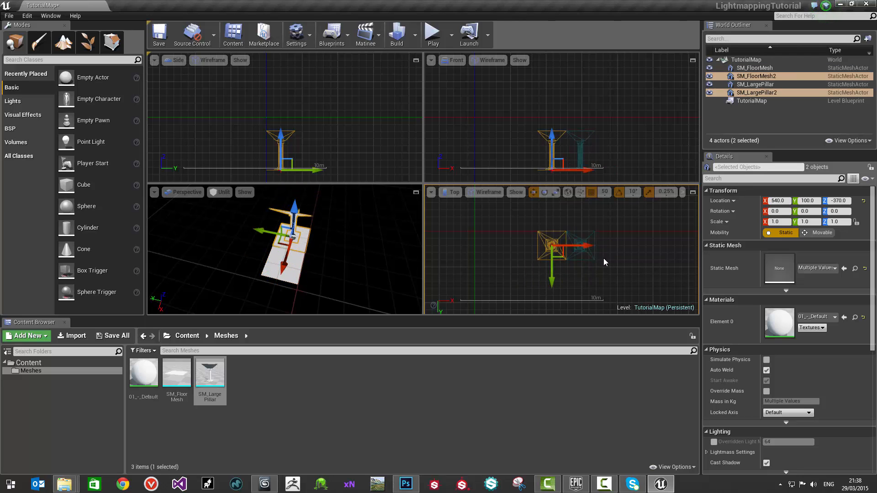
Step: Continue duplicating the tile-and-pillar pair in the negative X direction at 200-unit spacing to make a row of five, and select all of them
scroll(549, 238, "up", 5)
scroll(550, 238, "down", 4)
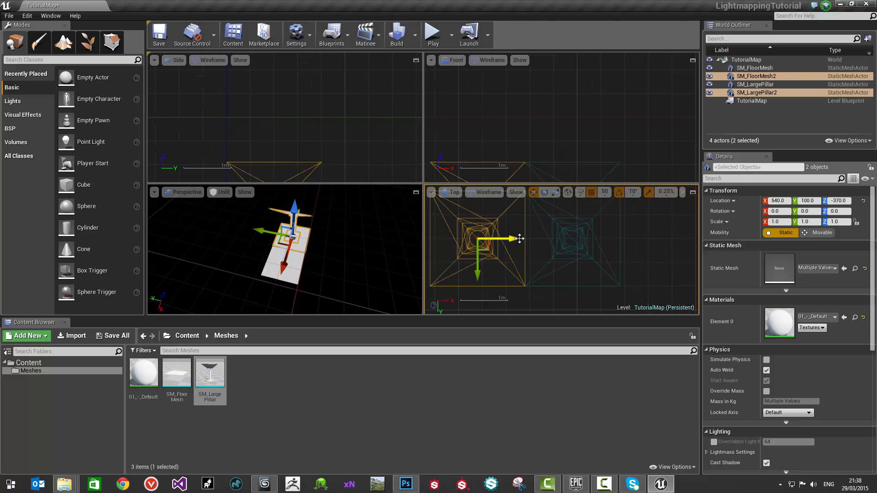
left_click_drag(526, 242, 453, 242, "alt")
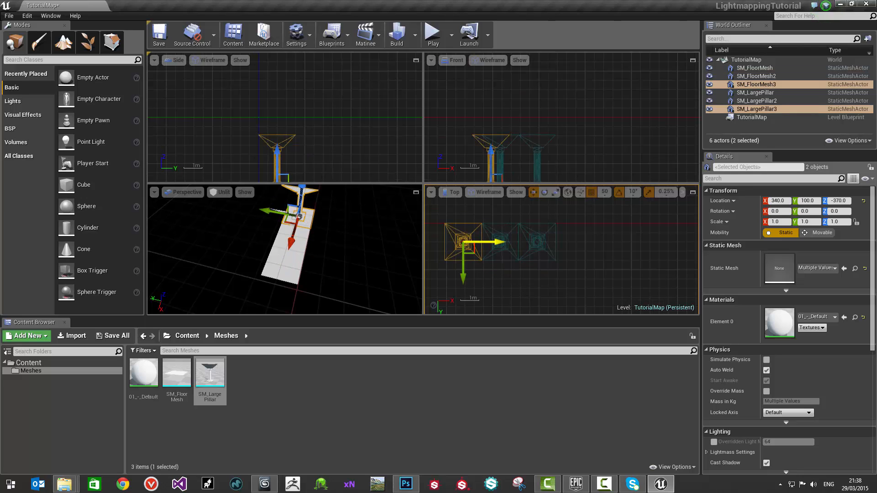
key("f")
left_click_drag(587, 242, 516, 236, "alt")
left_click_drag(596, 269, 640, 269)
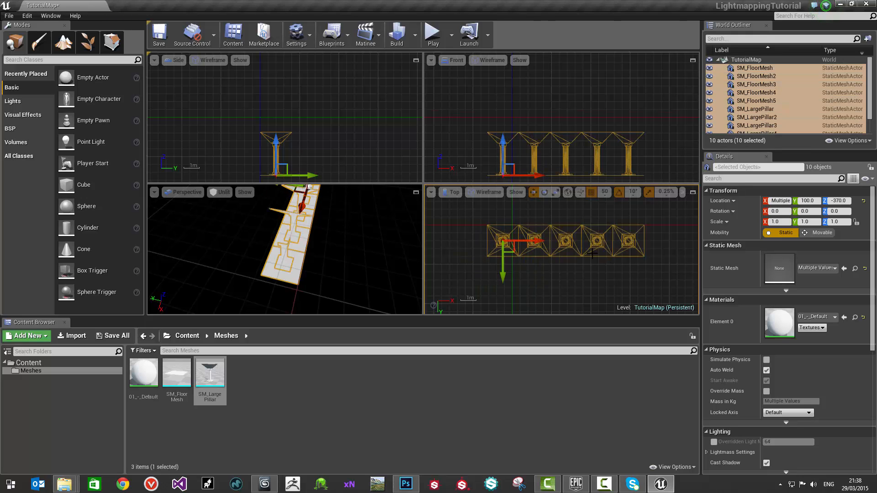
Step: Duplicate the selected row of five tiles and pillars end to end along X to form a row of ten
scroll(591, 252, "down", 1)
left_click_drag(548, 242, 423, 242, "alt")
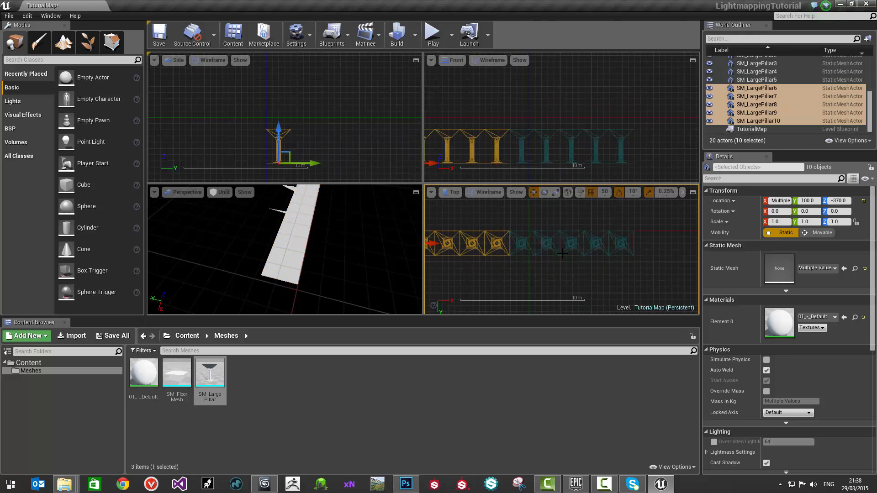
right_click_drag(563, 254, 594, 252)
scroll(592, 242, "down", 1)
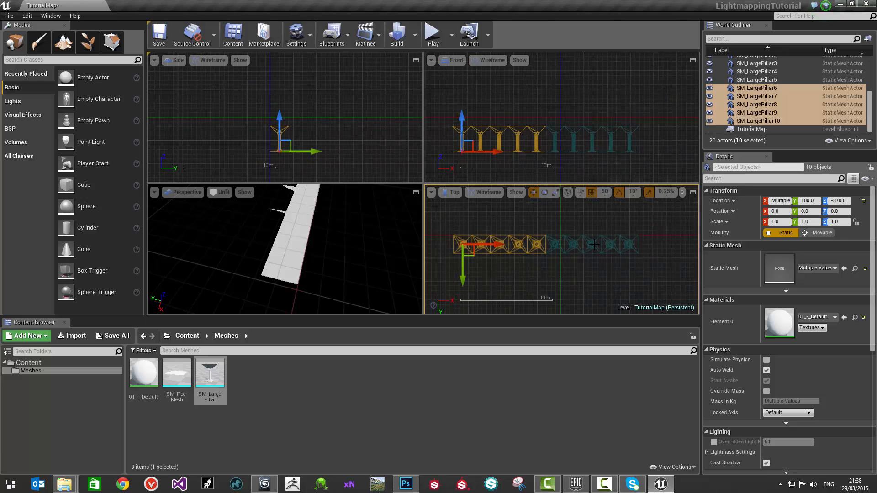
Step: Select the whole row and duplicate it along Y, then select both rows and duplicate them to form four adjoining rows
key("ctrl+a")
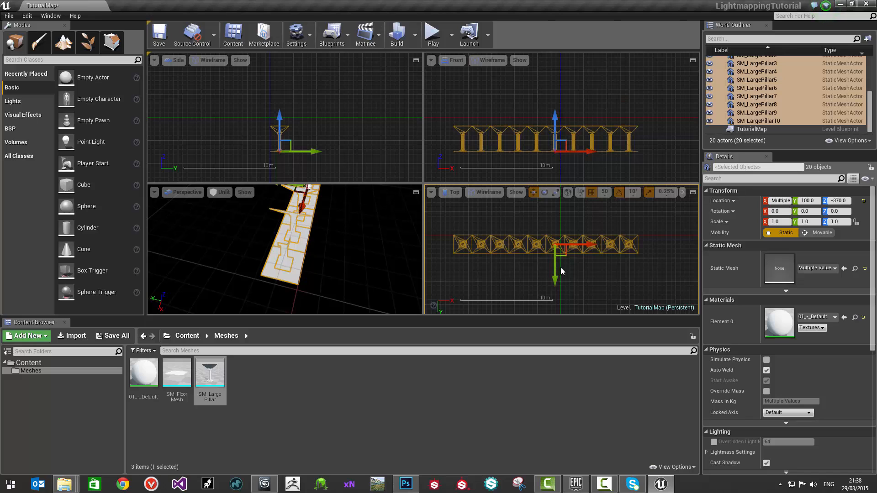
mouse_move(553, 272)
left_mouse_down("alt")
mouse_move(553, 288)
mouse_move(551, 274)
left_mouse_up("alt")
key("ctrl+a")
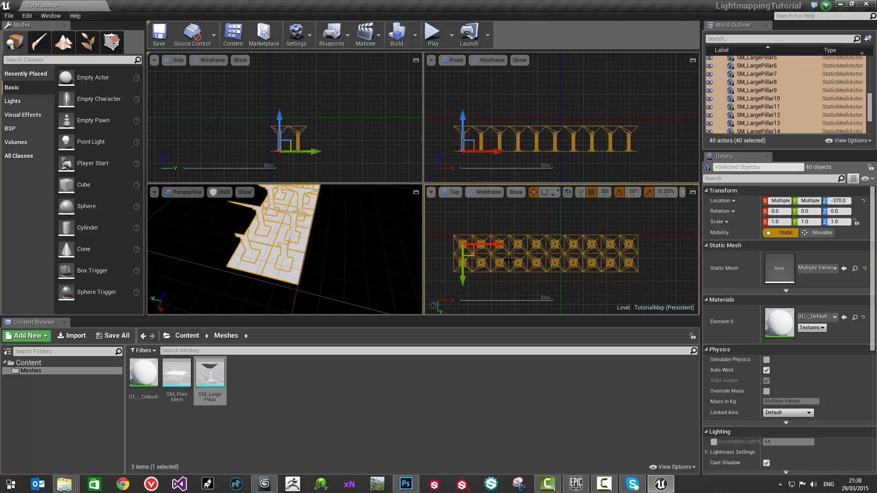
left_click_drag(463, 273, 463, 309, "alt")
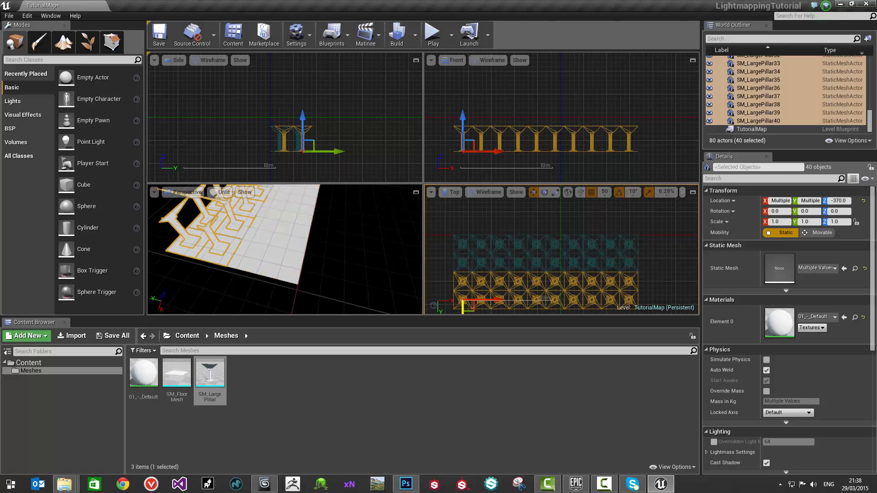
Step: Duplicate the two selected rows along Y to make six rows, then duplicate the entire block to make twelve rows of ten
right_click_drag(482, 253, 510, 237)
scroll(511, 237, "down", 1)
right_click_drag(320, 256, 305, 210)
scroll(521, 263, "down", 1)
right_click_drag(521, 264, 541, 208)
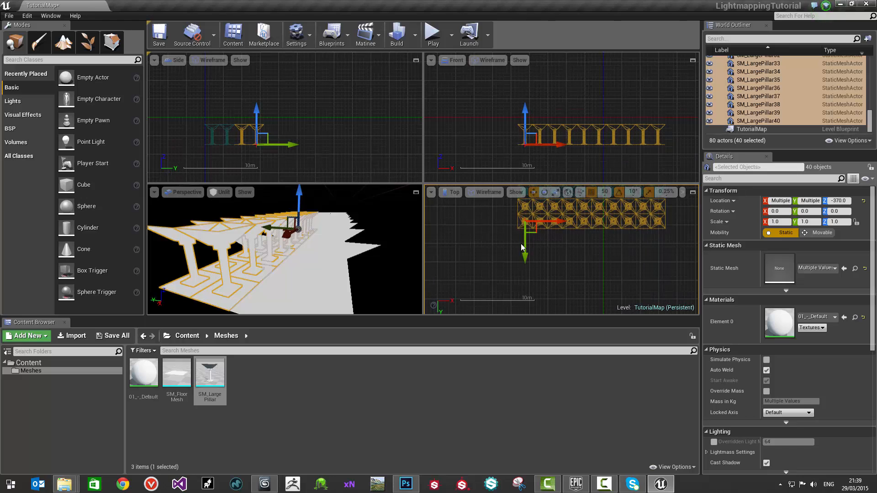
left_click_drag(525, 242, 526, 270, "alt")
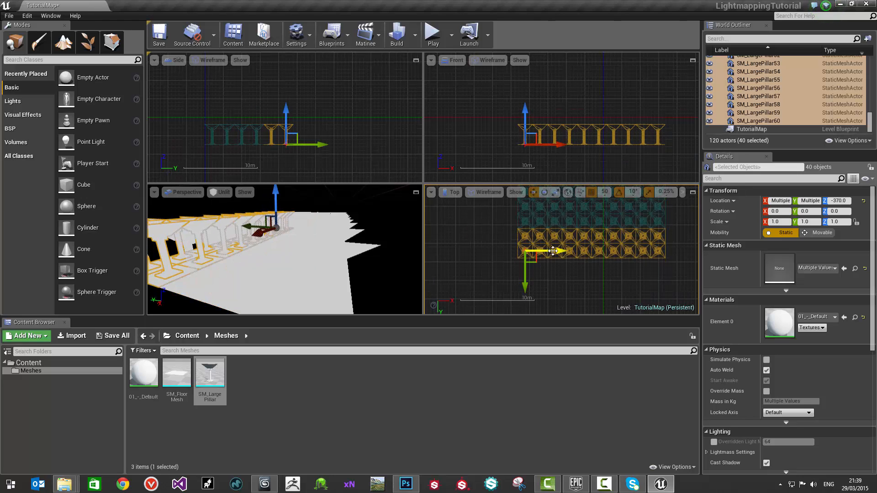
key("ctrl+a")
left_click_drag(519, 240, 519, 301, "alt")
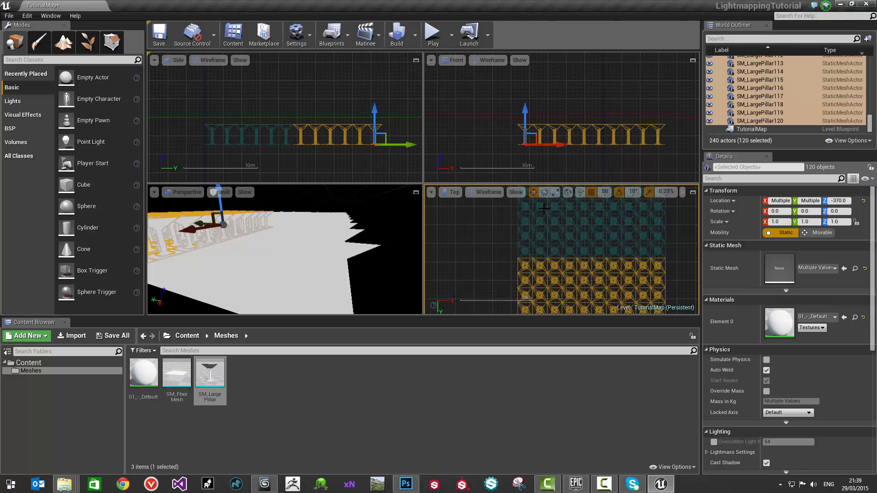
Step: Clear the selection of tiles and pillars and maximise the perspective viewport to view the block
right_click_drag(541, 241, 556, 211)
right_click_drag(352, 253, 299, 247)
right_click_drag(343, 226, 327, 221)
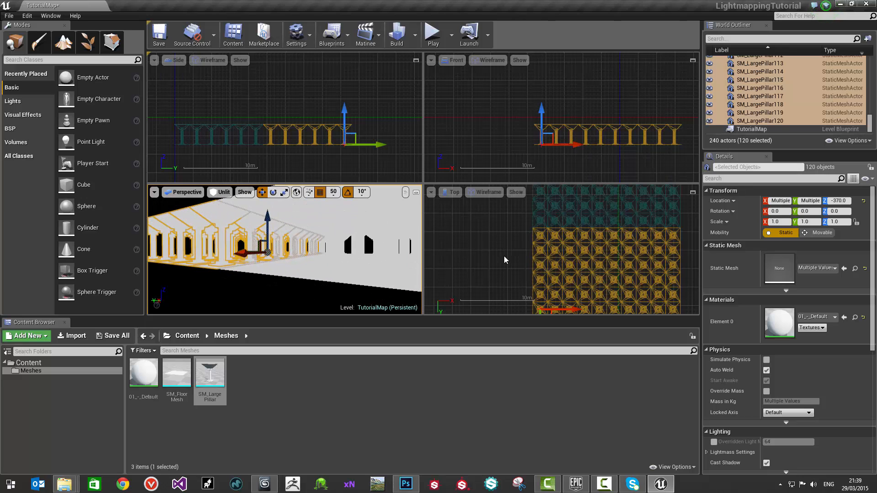
left_click(490, 252)
left_click(417, 192)
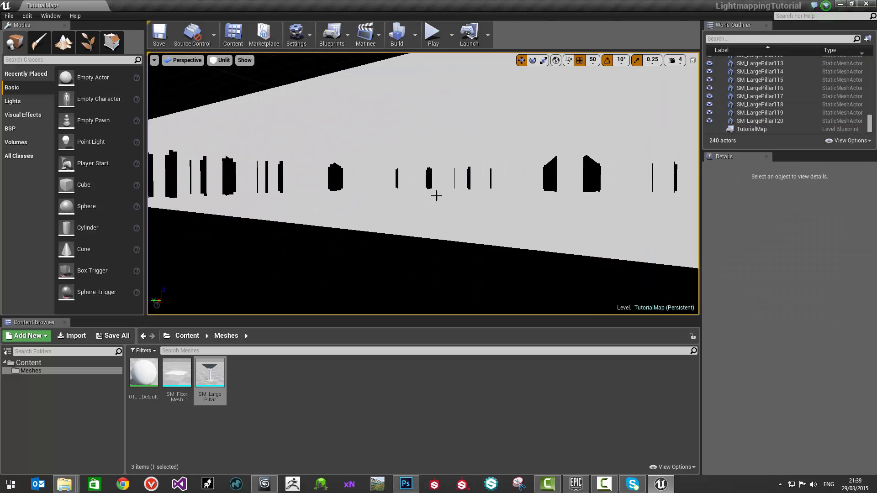
right_click_drag(437, 196, 473, 194)
left_click(220, 60)
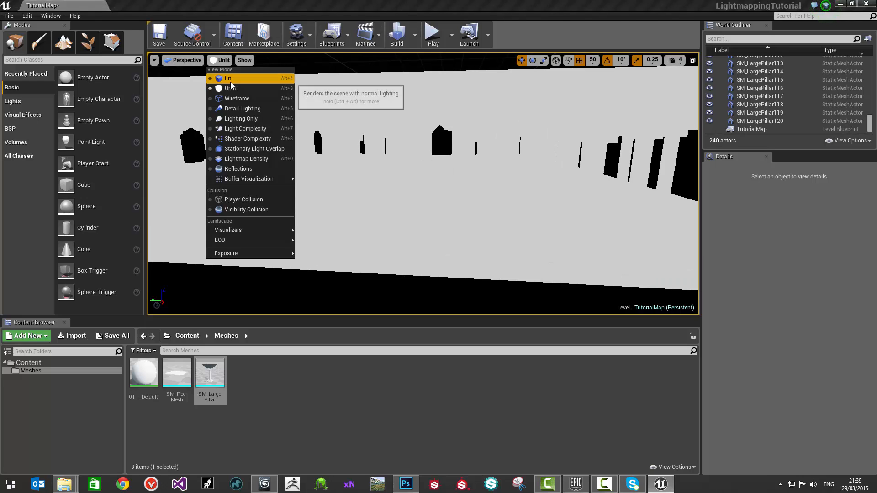
left_click(224, 78)
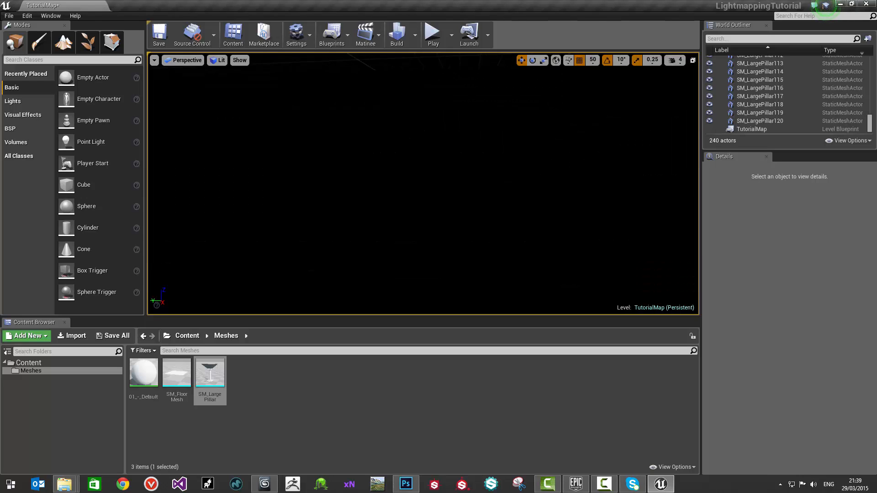
left_click(221, 60)
left_click(229, 88)
Step: Switch the perspective view to Lit and place a point light among the pillars at X 700, Y 1100, Z -150
right_click_drag(424, 197, 388, 197)
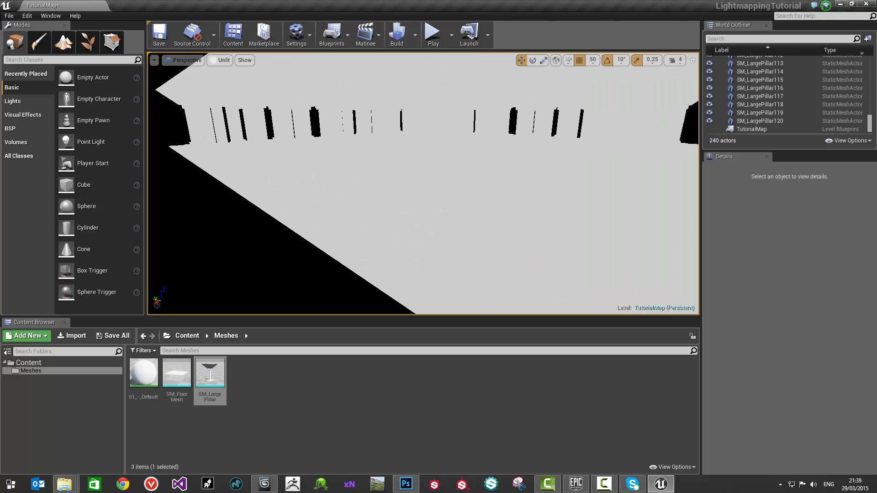
left_click(225, 56)
left_click(221, 60)
left_click(231, 77)
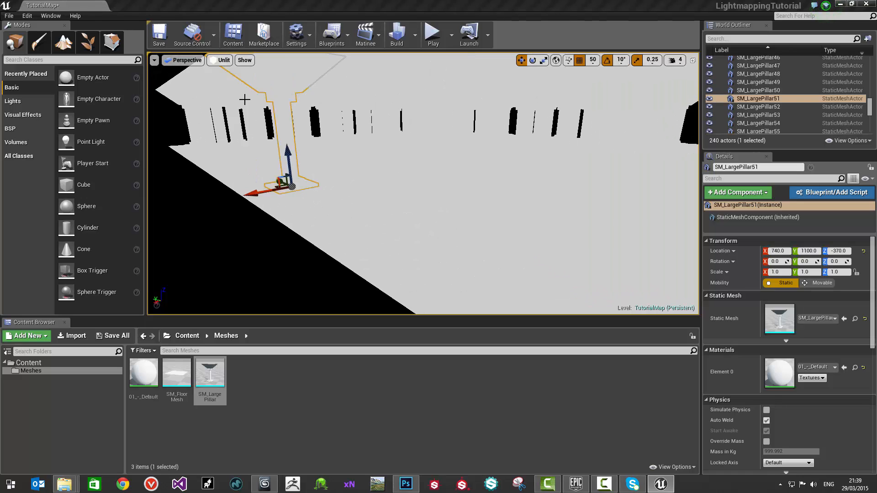
key("l")
left_click(291, 96)
right_click_drag(290, 96, 365, 92)
key("s")
right_click_drag(466, 152, 476, 151)
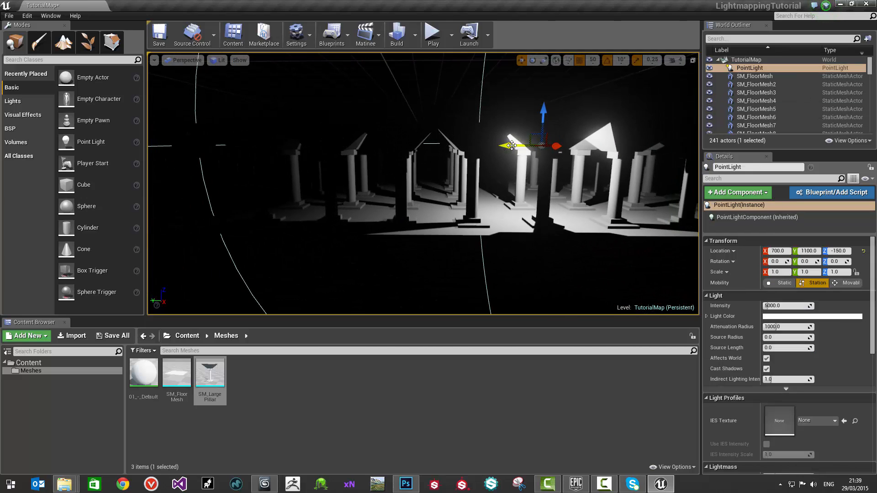
Step: Move the point light to Y 2150 and Z -250 near the block's edge and make its mobility Static
left_click_drag(512, 145, 166, 185)
key("w")
right_click_drag(182, 186, 227, 187)
left_click_drag(422, 116, 437, 212)
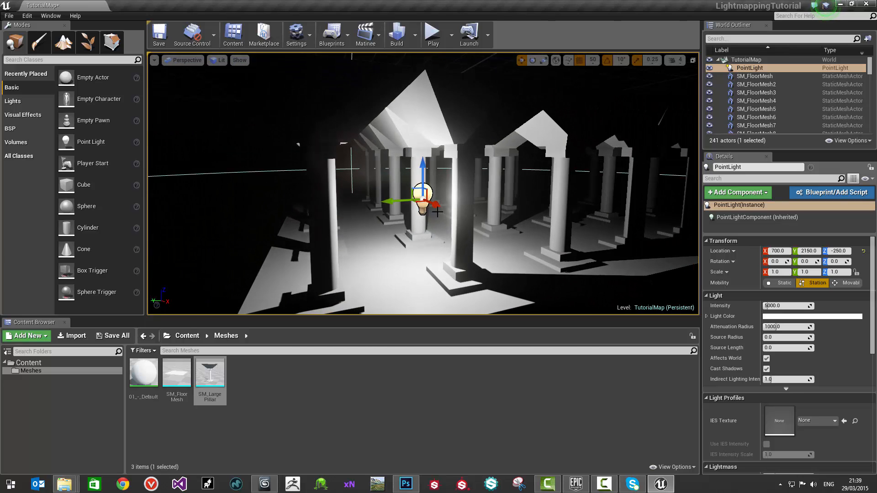
left_click(782, 283)
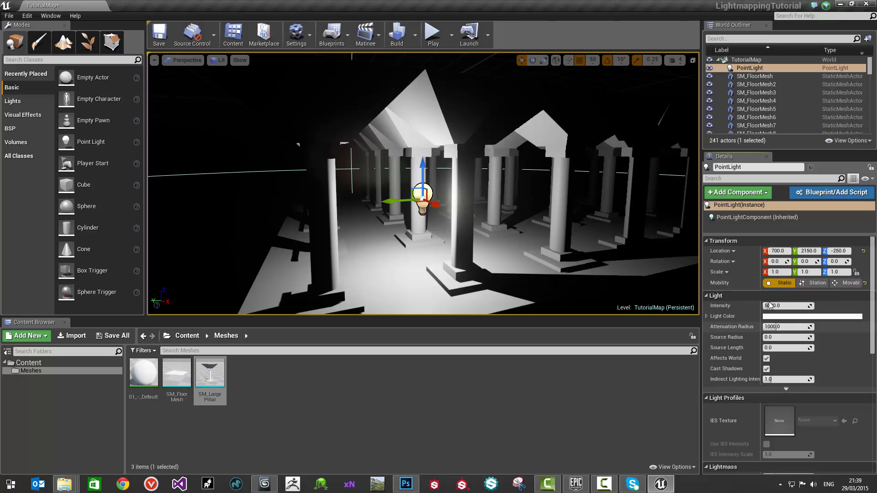
Step: Replace the point light with a Spot Light rotated about -130° around Z, and widen its inner cone angle to about 63°
right_click(417, 194)
mouse_move(451, 367)
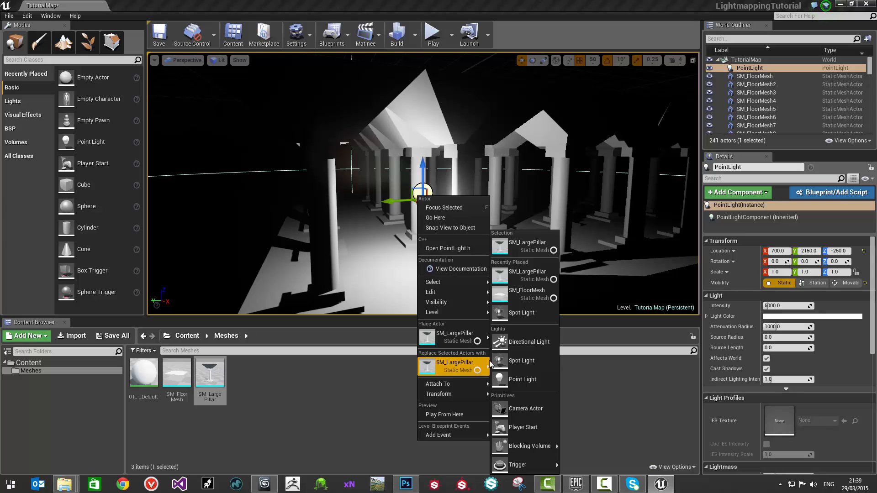
left_click(519, 359)
key("e")
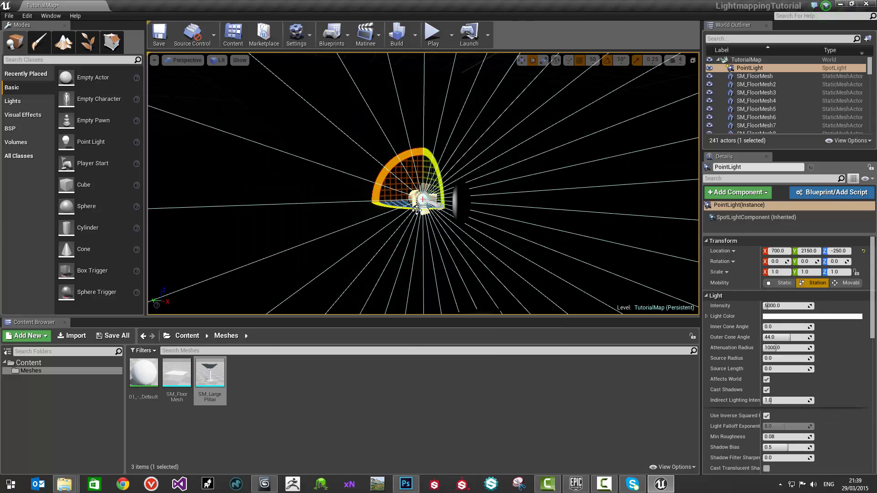
left_click_drag(411, 206, 651, 231)
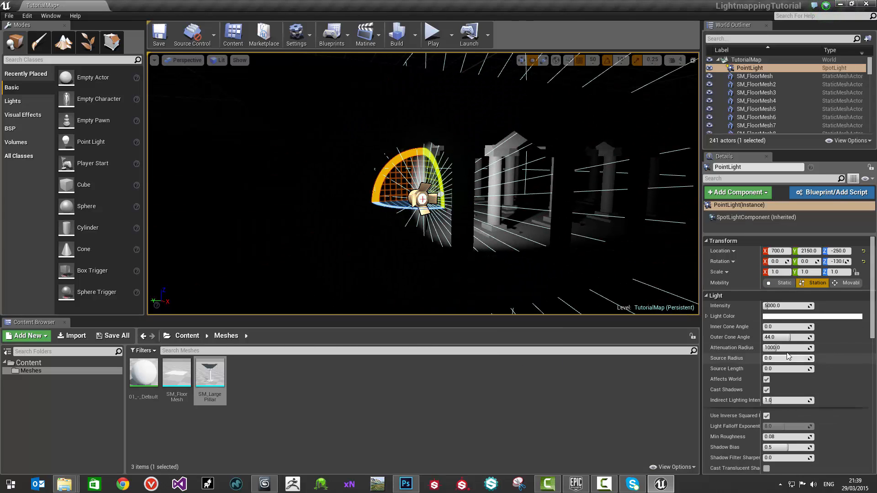
left_click_drag(772, 327, 817, 327)
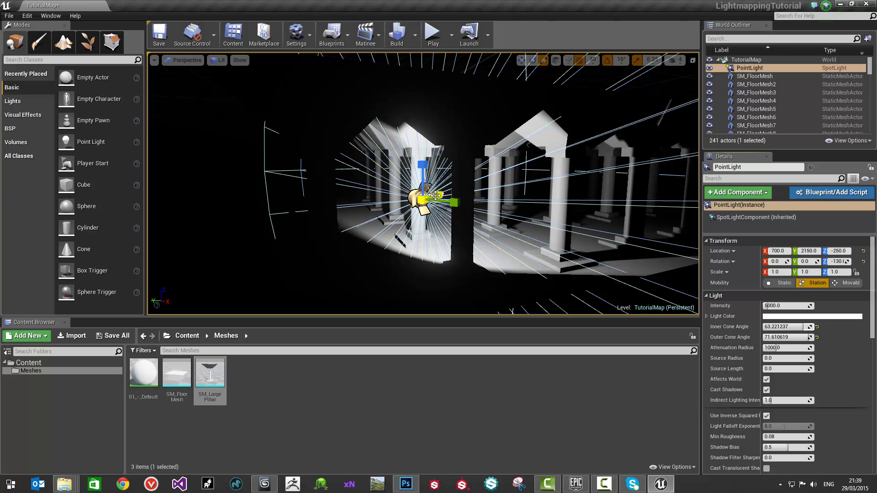
Step: Move the spot light outside the block's corner to X 900, Y 2400 and rotate it a further -10° around Z
right_click_drag(439, 194, 415, 195)
left_click_drag(444, 199, 258, 309)
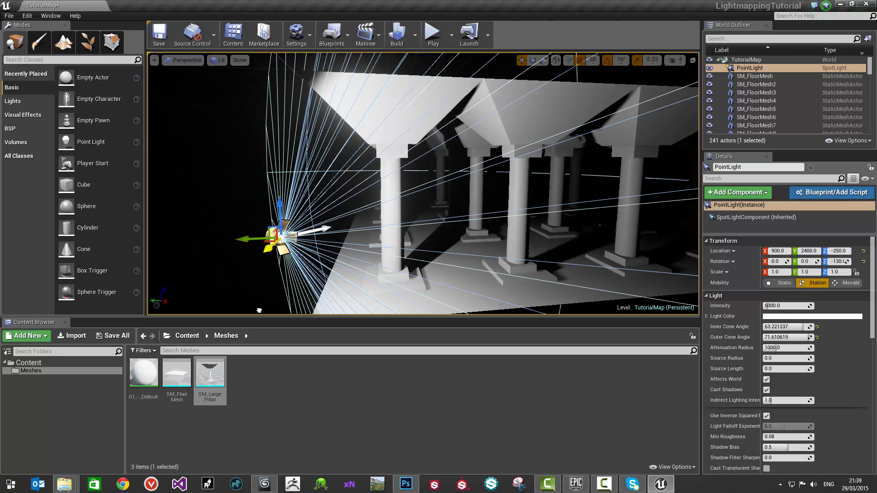
right_click_drag(309, 281, 413, 226)
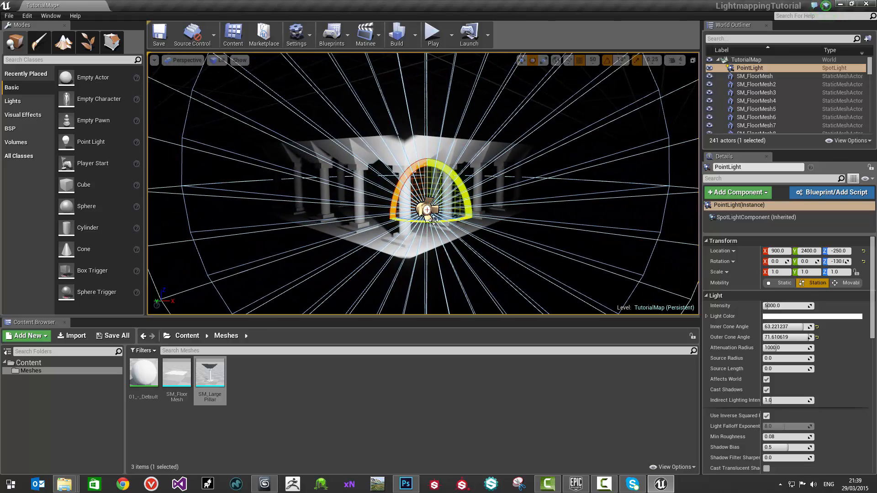
left_click_drag(413, 222, 417, 222)
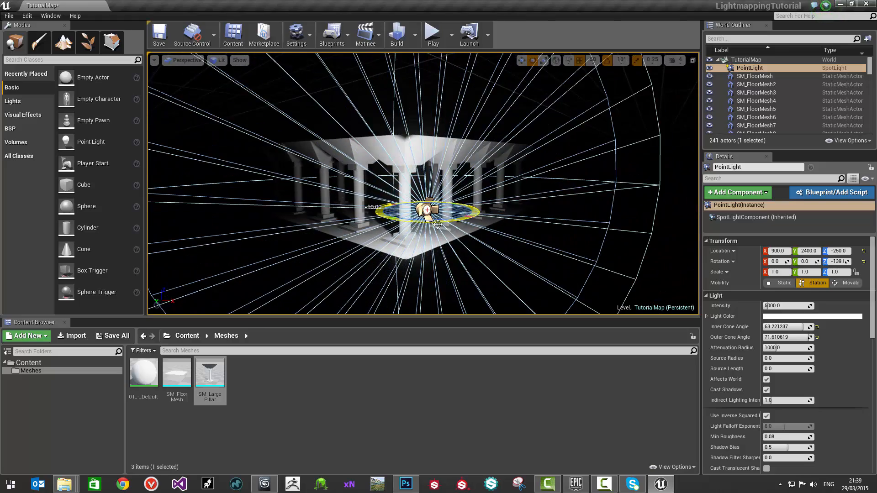
Step: Place a point light among the pillars at X 450, Y 1850, make it Static, and lower it to Z -250
right_click_drag(418, 223, 228, 226)
key("w")
right_click_drag(521, 226, 508, 242)
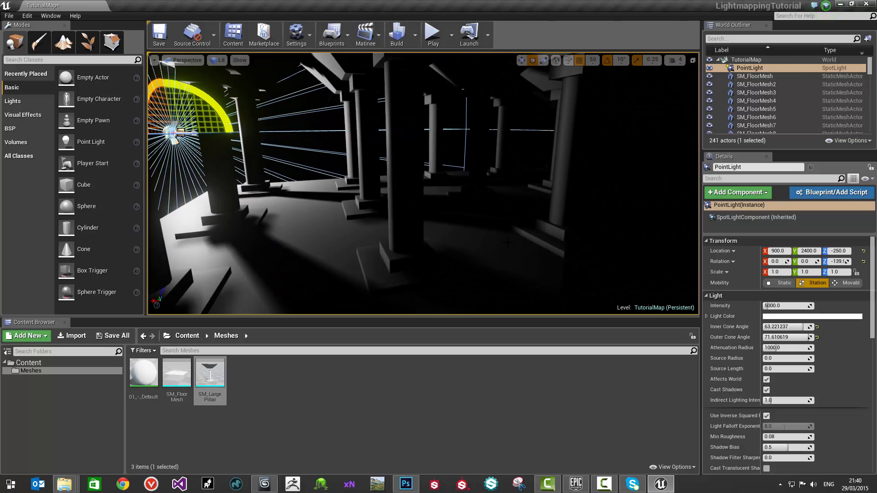
key("l")
left_click(523, 262)
left_click(779, 283)
key("s")
right_click_drag(642, 272, 658, 242)
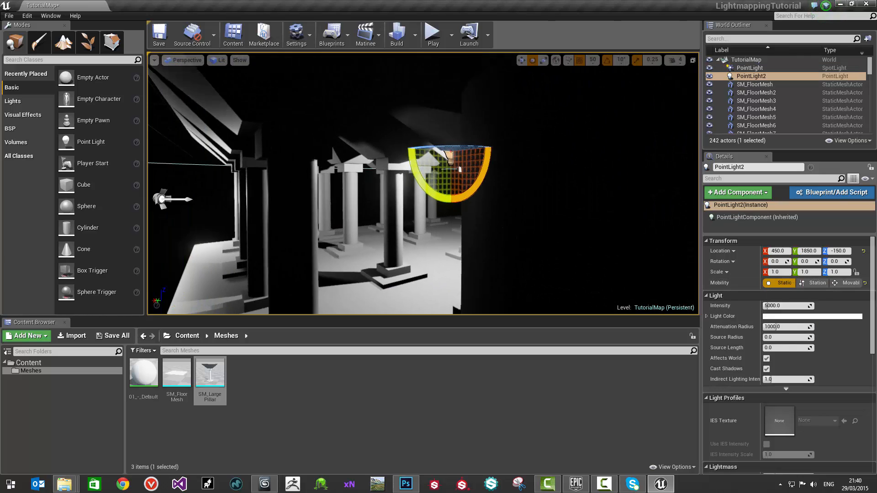
key("w")
mouse_move(552, 228)
right_mouse_down()
mouse_move(544, 221)
mouse_move(552, 226)
right_mouse_up()
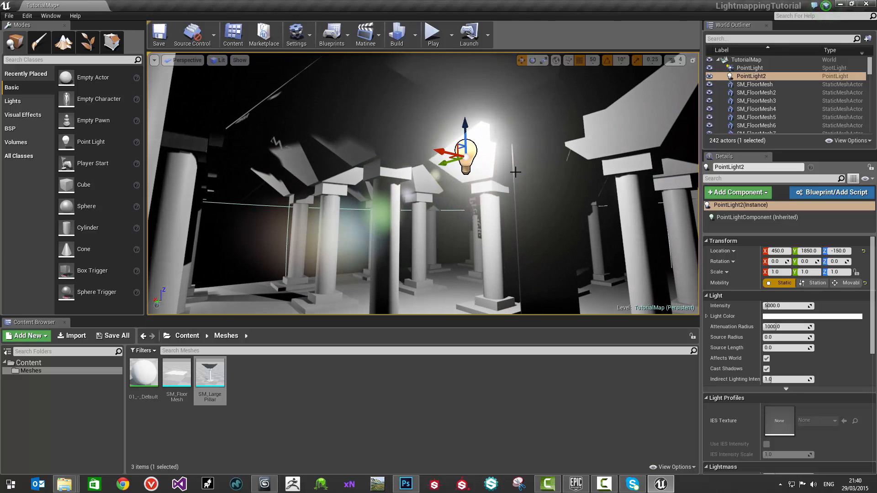
left_click_drag(465, 133, 466, 211)
Step: Set the new point light's intensity to 500 and turn off its shadow casting
left_click(775, 306)
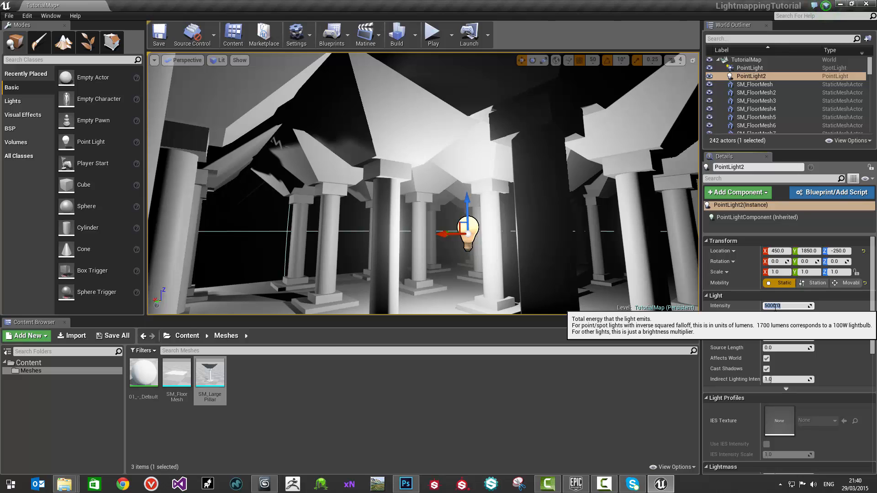
type("500")
key("Return")
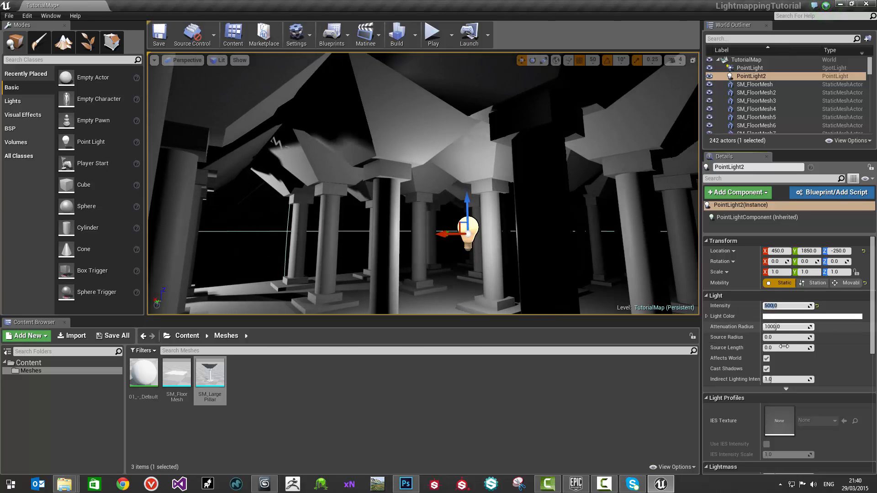
left_click(767, 369)
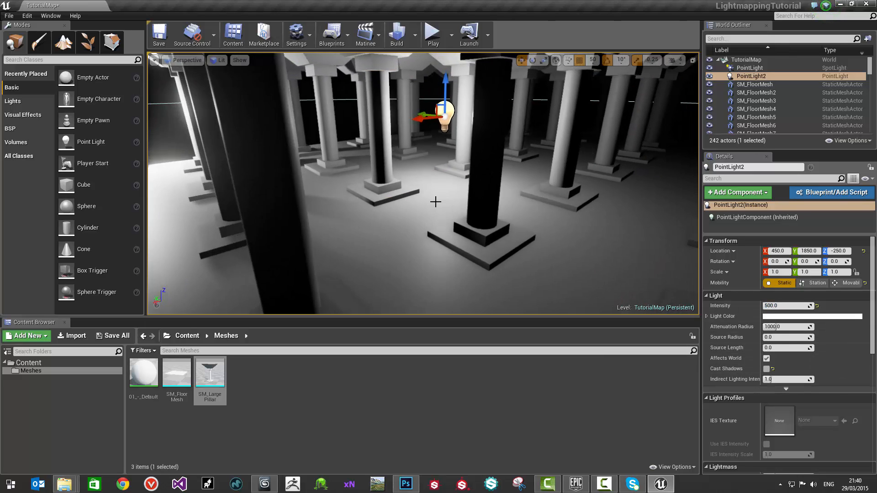
Step: Reduce the shadowless point light's intensity to 100 and shift it to Y 1800
left_click(776, 306)
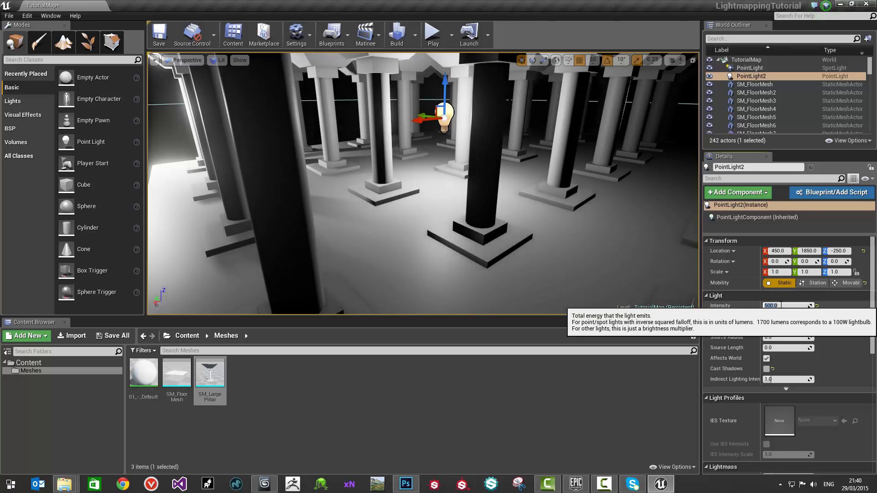
type("100")
key("Return")
right_click_drag(468, 166, 246, 144)
left_click_drag(521, 179, 482, 182)
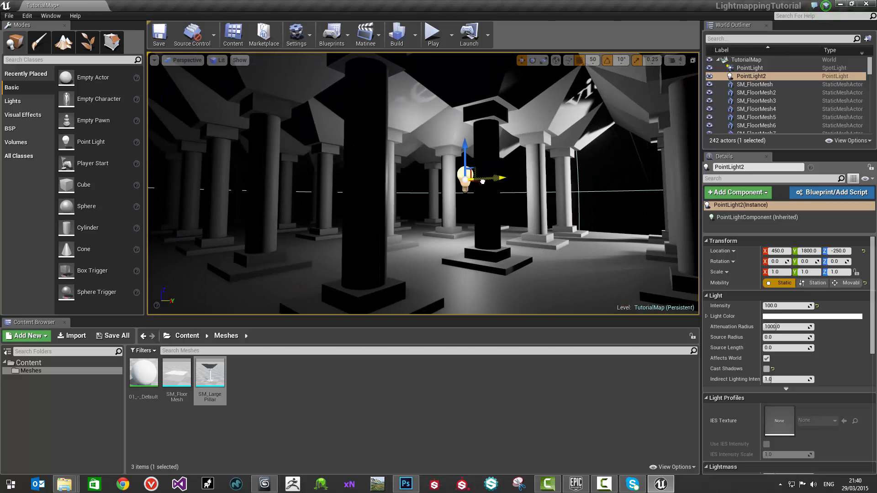
Step: Place another point light in an aisle deeper inside the block at X -150, Y 1000, Z -250, and make it Static
right_click_drag(504, 192, 548, 198)
right_click_drag(653, 117, 661, 86)
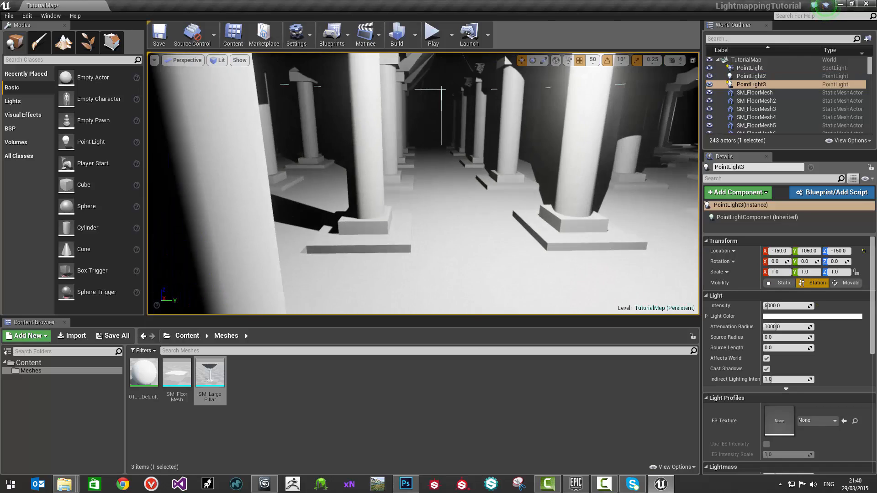
right_click_drag(457, 183, 511, 227)
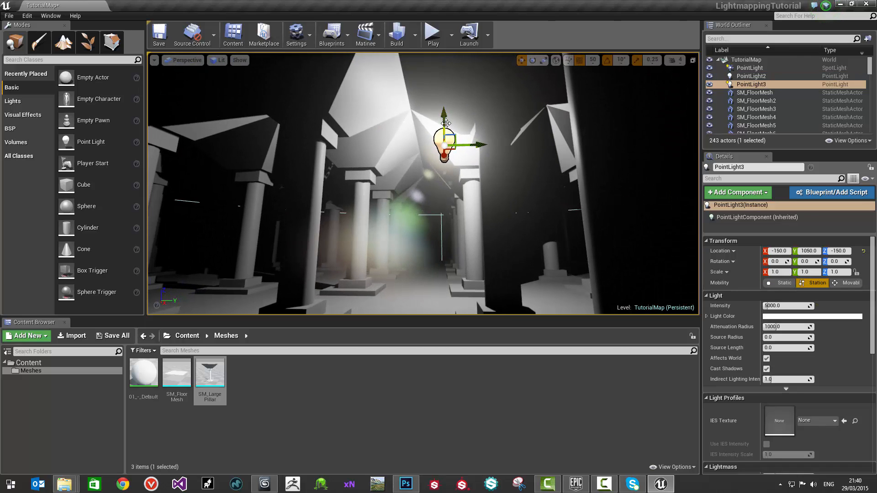
left_click_drag(445, 124, 446, 154)
left_click(780, 283)
mouse_move(594, 219)
right_mouse_down()
mouse_move(614, 217)
mouse_move(589, 205)
right_mouse_up()
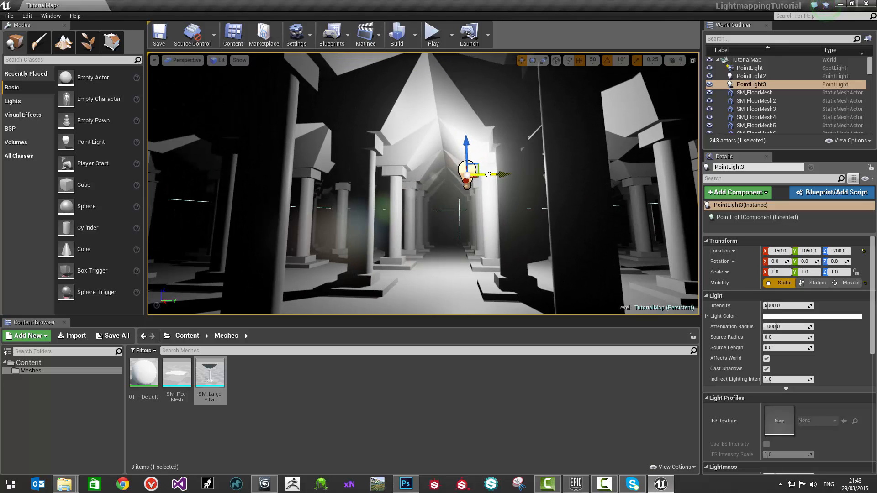
left_click_drag(488, 174, 464, 176)
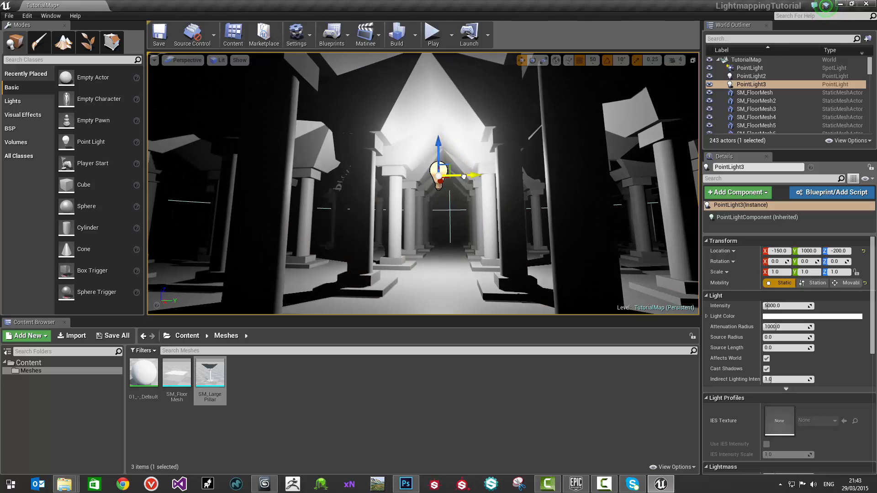
mouse_move(426, 231)
right_mouse_down()
mouse_move(452, 223)
mouse_move(424, 214)
right_mouse_up()
left_click_drag(377, 142, 380, 178)
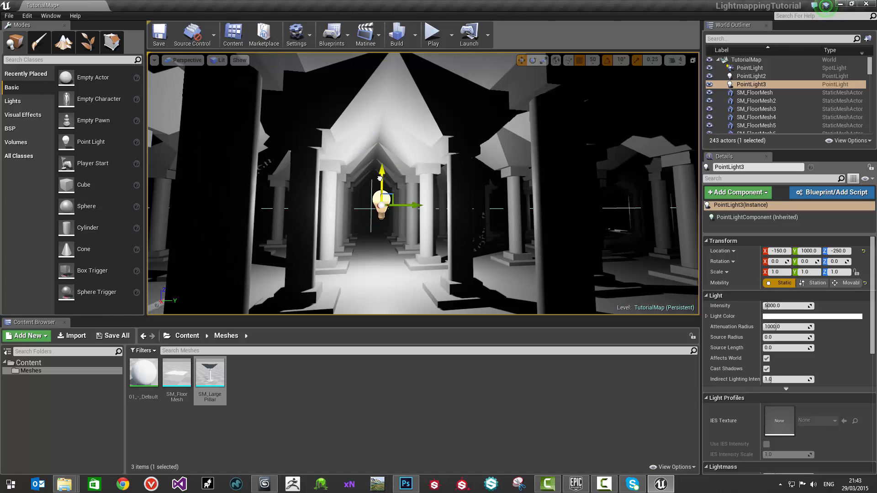
Step: Set the aisle point light's colour to warm orange, hex FF834AFF
left_click(777, 316)
left_click_drag(720, 344, 724, 352)
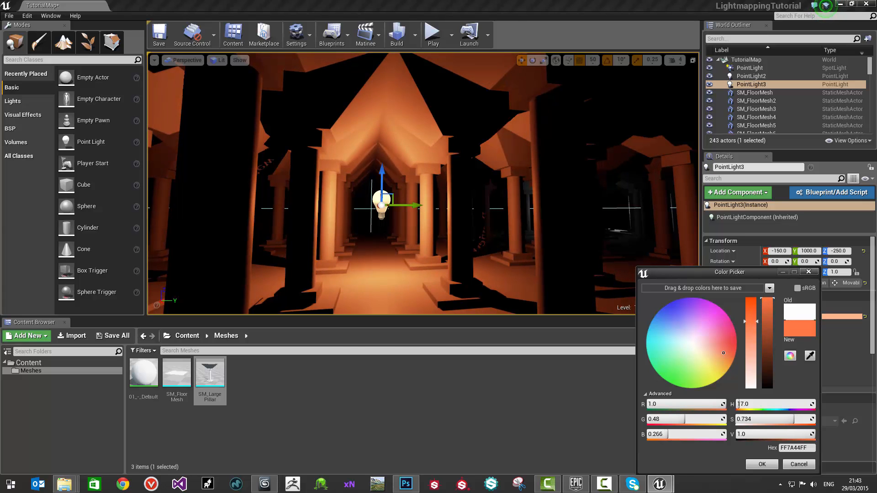
right_click_drag(570, 285, 545, 312)
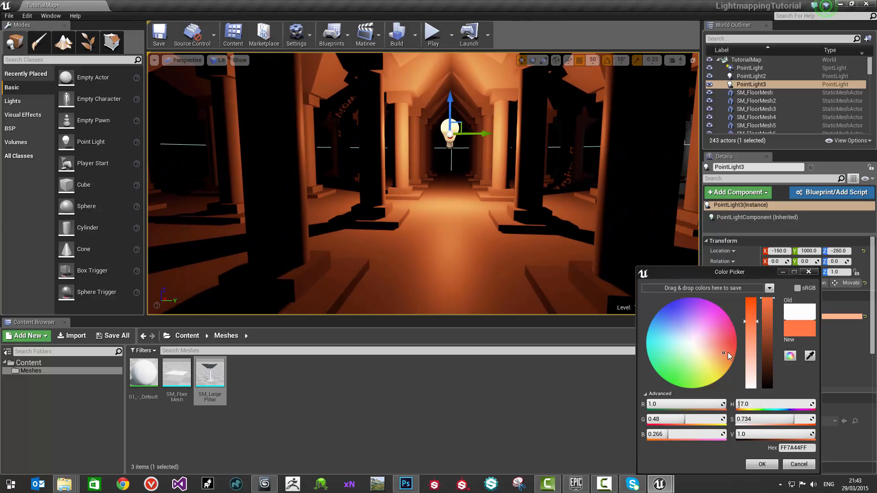
left_click_drag(722, 352, 722, 353)
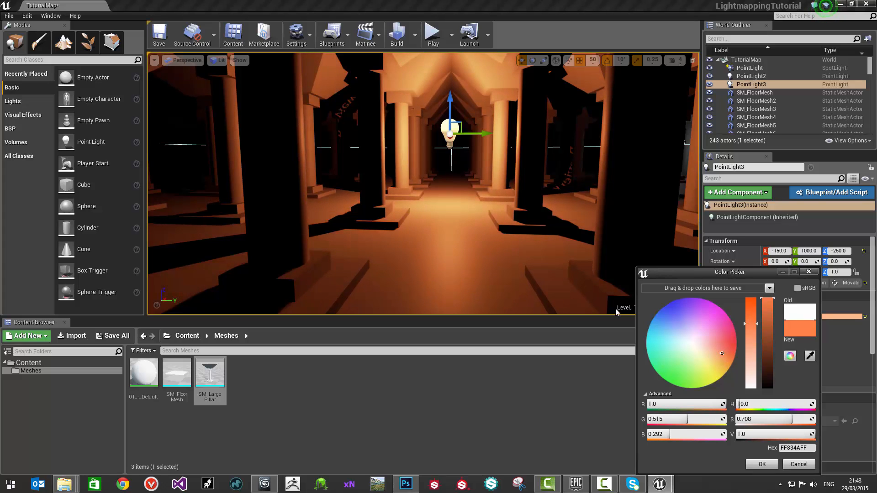
right_click_drag(430, 187, 427, 165)
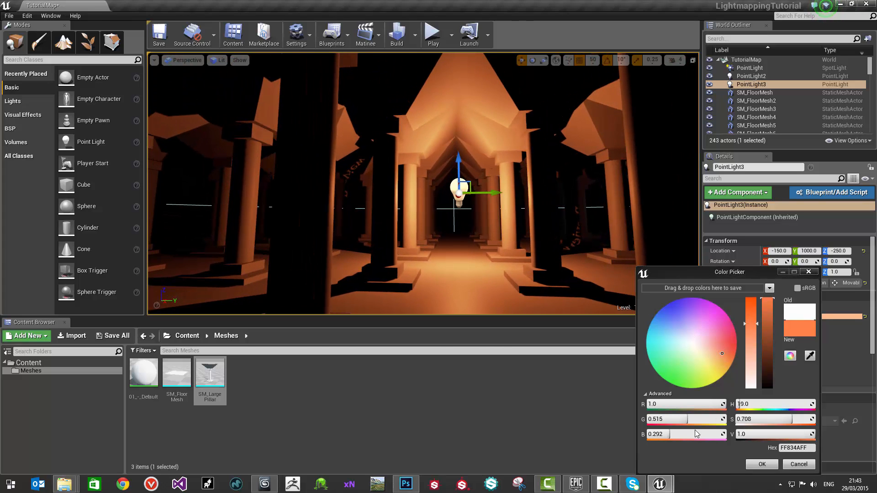
left_click(752, 462)
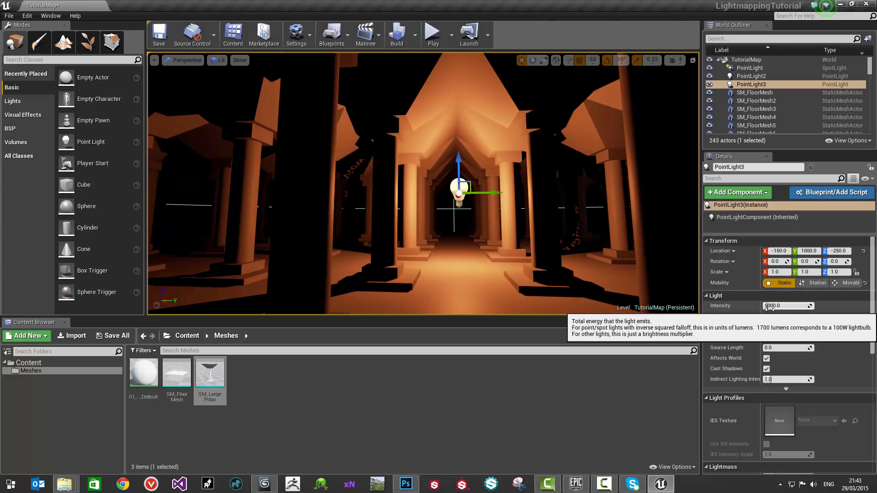
Step: Duplicate the orange point light along Y to Y 750
left_click(772, 305)
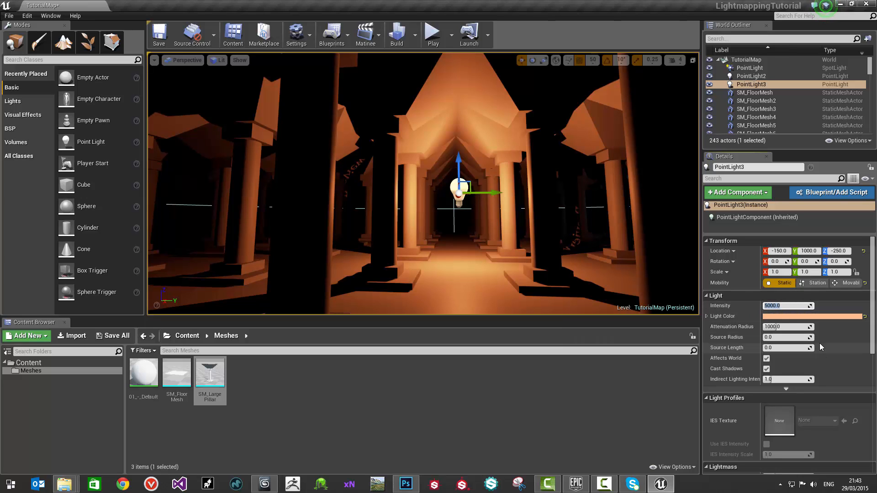
mouse_move(468, 162)
right_mouse_down()
mouse_move(473, 171)
mouse_move(466, 158)
right_mouse_up()
left_click_drag(505, 197, 374, 201, "alt")
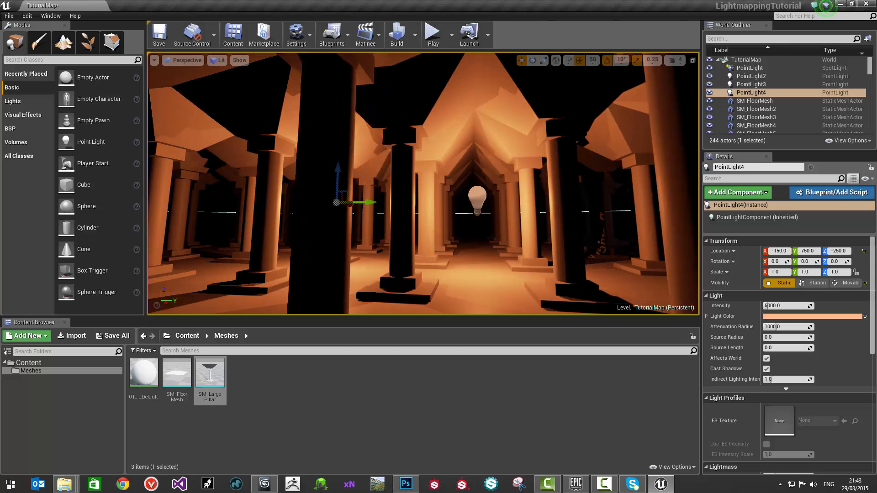
Step: Set the duplicated orange point light's intensity to 150 and its attenuation radius to 500
right_click_drag(373, 202, 350, 214)
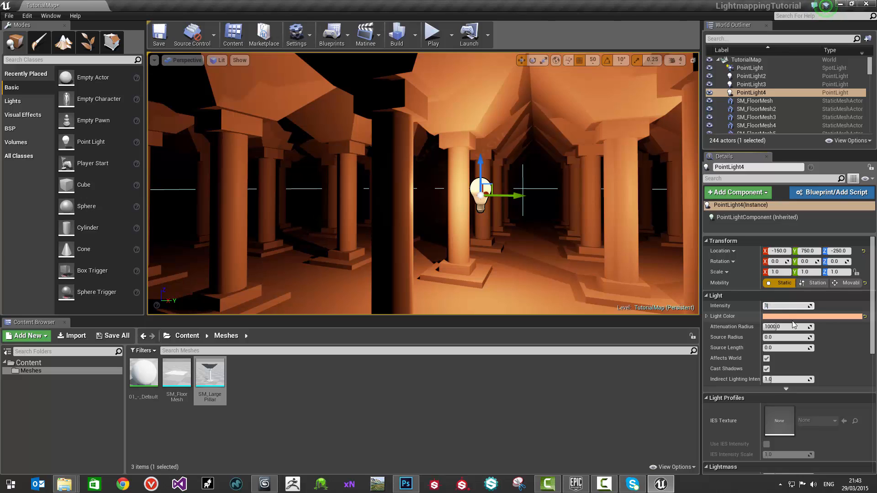
type("00")
key("Return")
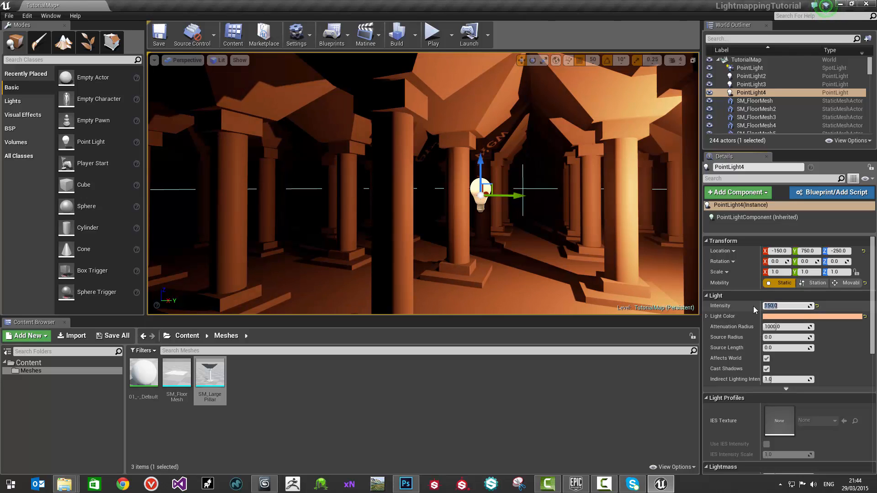
left_click(805, 329)
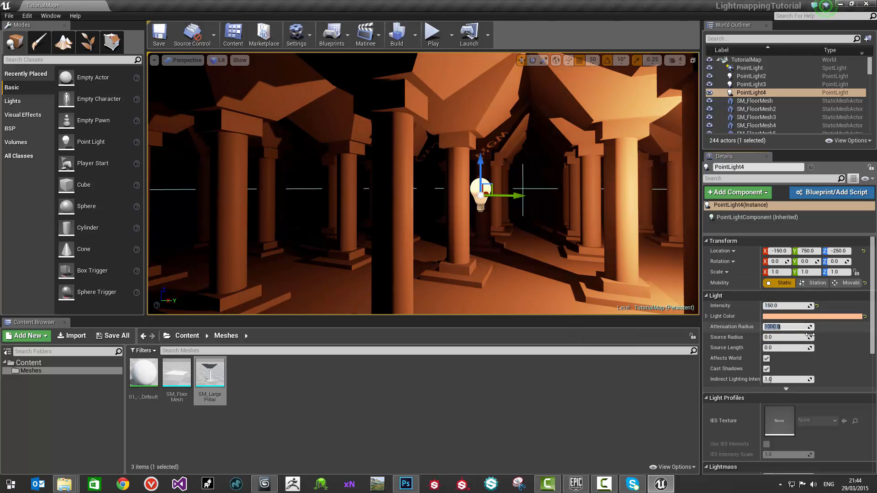
type("500")
key("Return")
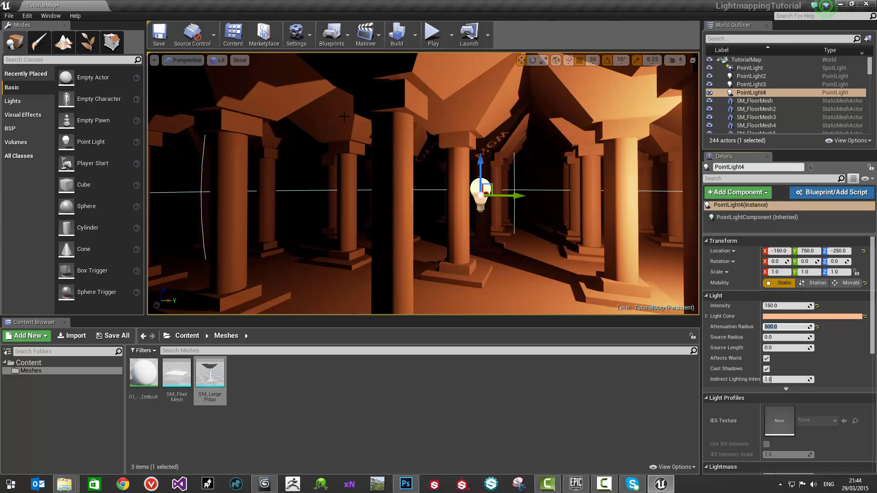
Step: Shift the dimmed orange light to Y 650 and duplicate it into an aisle further along X
left_click_drag(507, 197, 412, 200)
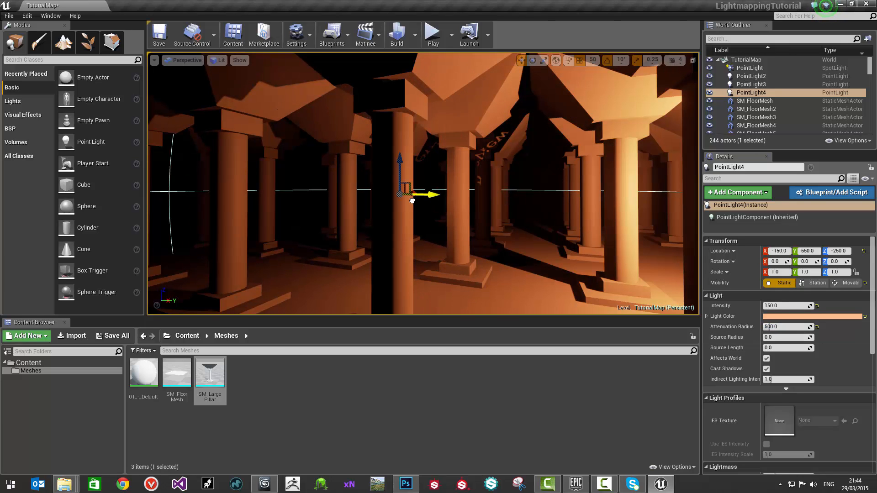
right_click_drag(412, 201, 326, 178)
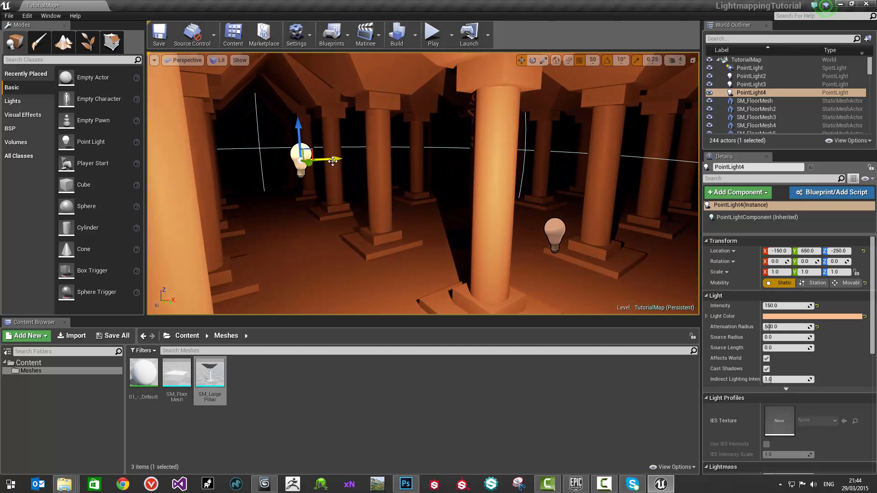
left_click_drag(332, 161, 530, 194, "alt")
right_click_drag(529, 194, 639, 189)
left_click_drag(418, 152, 551, 191)
right_click_drag(552, 191, 448, 188)
Step: Turn off Cast Shadows on both dim orange point lights and position the newer one at X 350, Y 950, Z -250
left_click(364, 150)
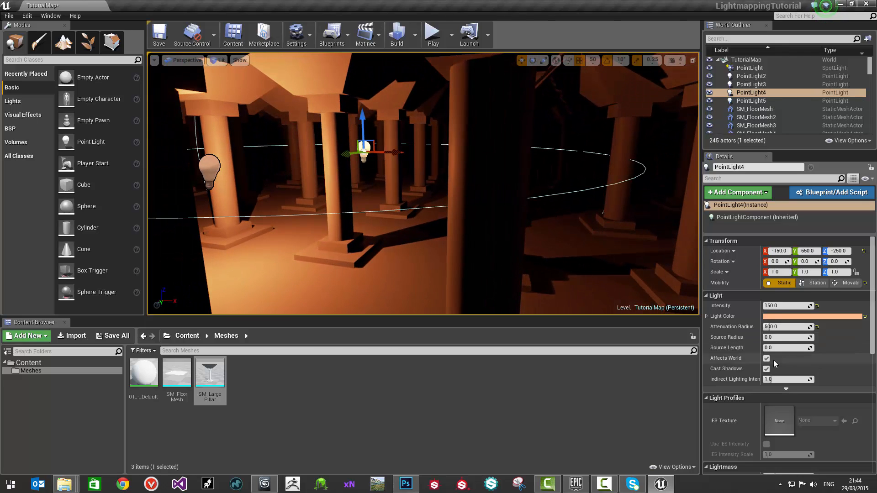
left_click(766, 369)
right_click_drag(512, 215, 493, 215)
left_click(512, 215)
left_click(767, 369)
left_click_drag(557, 178, 477, 177)
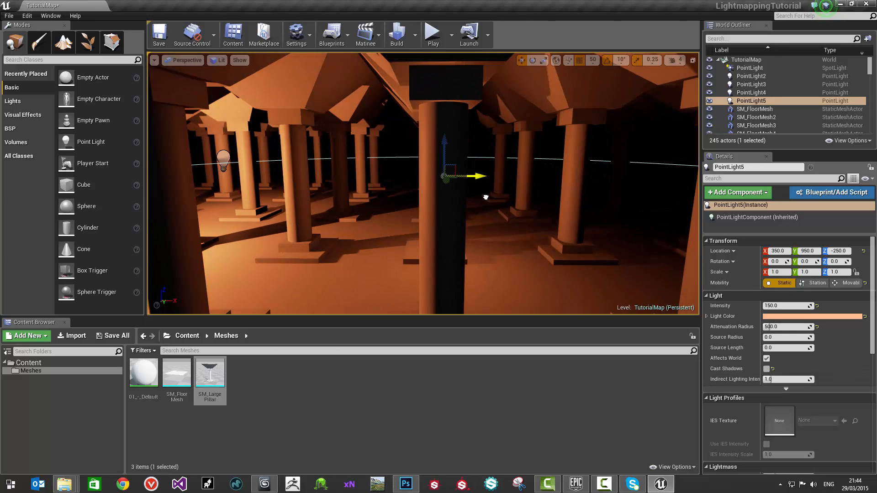
right_click_drag(513, 217, 393, 215)
Step: Duplicate the dim shadowless light at X -150 and place the copy at X -550, Y 1000, Z -250
left_click(653, 195)
right_click_drag(653, 195, 660, 224)
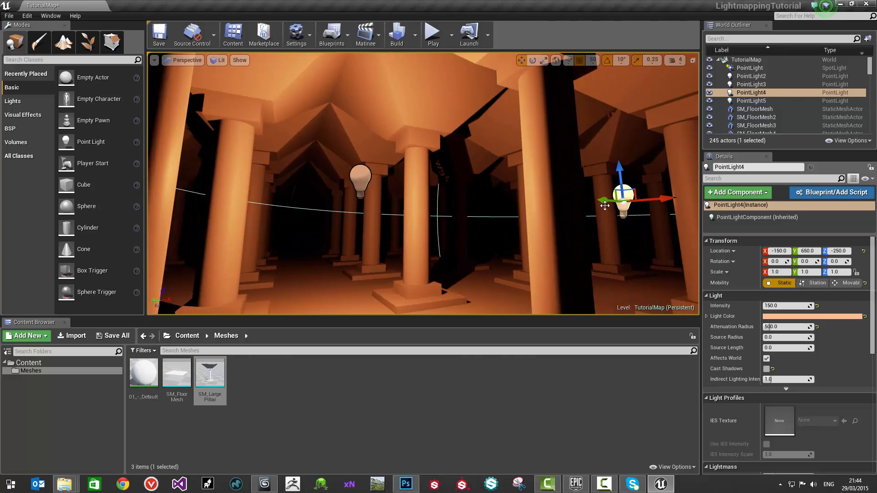
left_click_drag(650, 203, 468, 206, "alt")
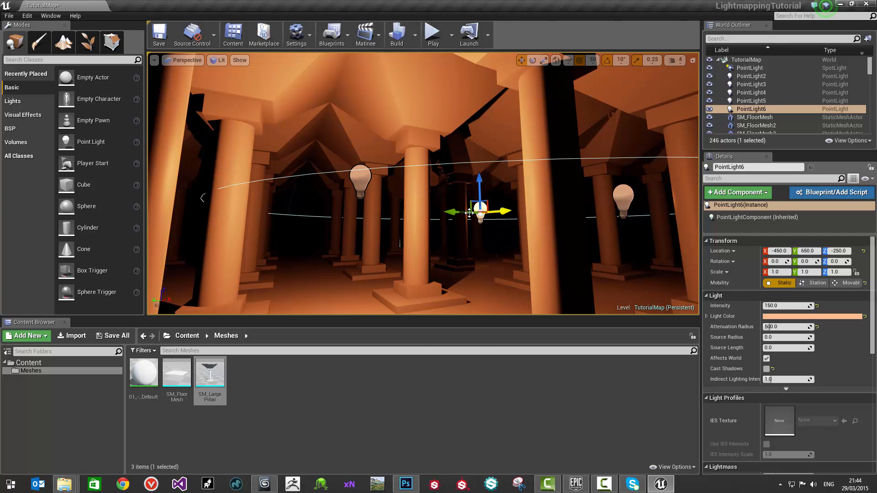
right_click_drag(267, 232, 137, 233)
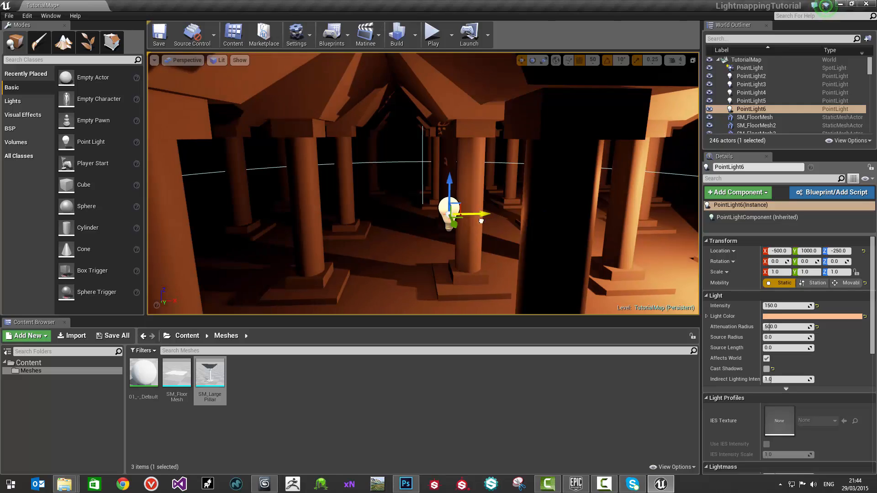
right_click_drag(420, 221, 439, 223)
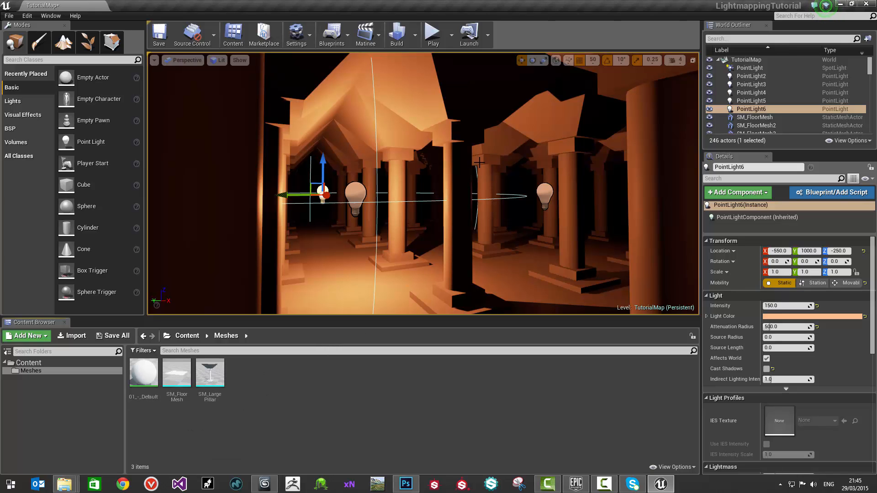
Step: Feed a Constant of about 0.43 into the Roughness input of the 01_-_Default material and apply the change
right_click_drag(479, 163, 482, 168)
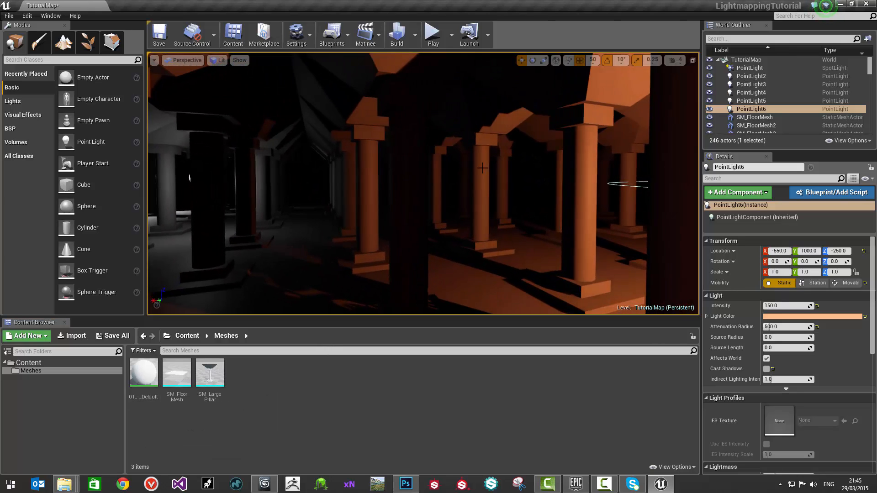
double_click(143, 372)
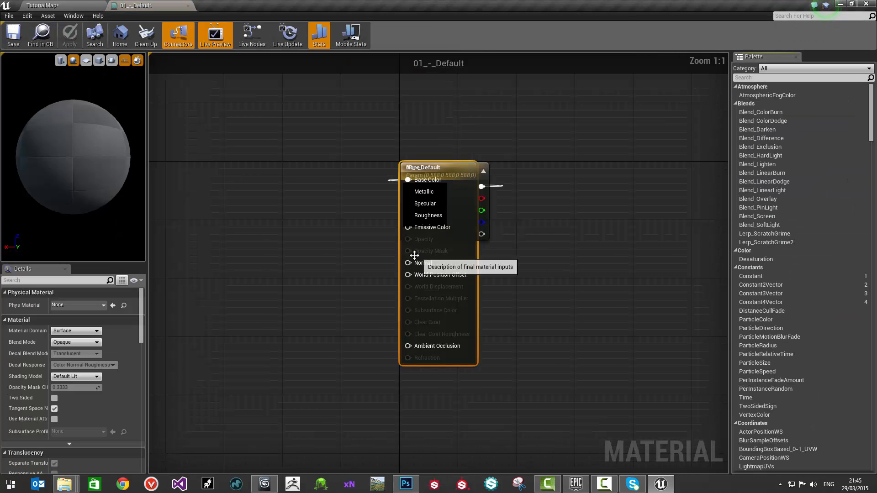
left_click_drag(479, 175, 316, 120)
left_click(357, 297)
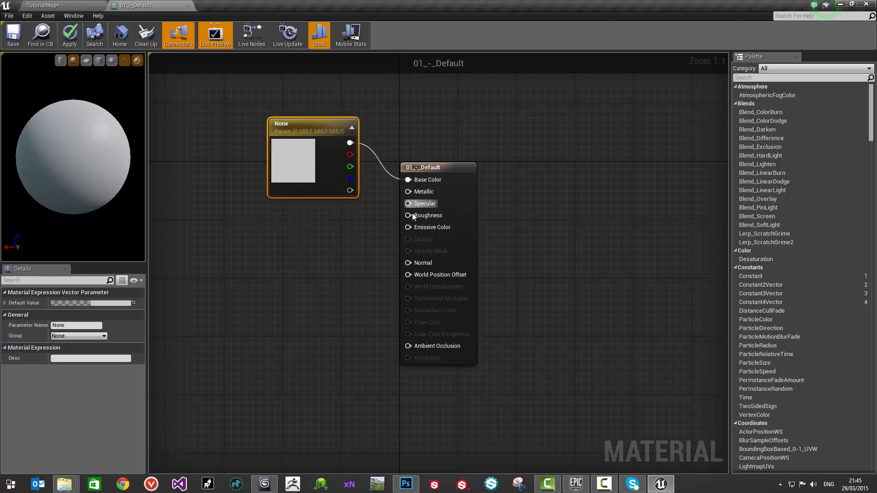
left_click_drag(408, 215, 348, 246)
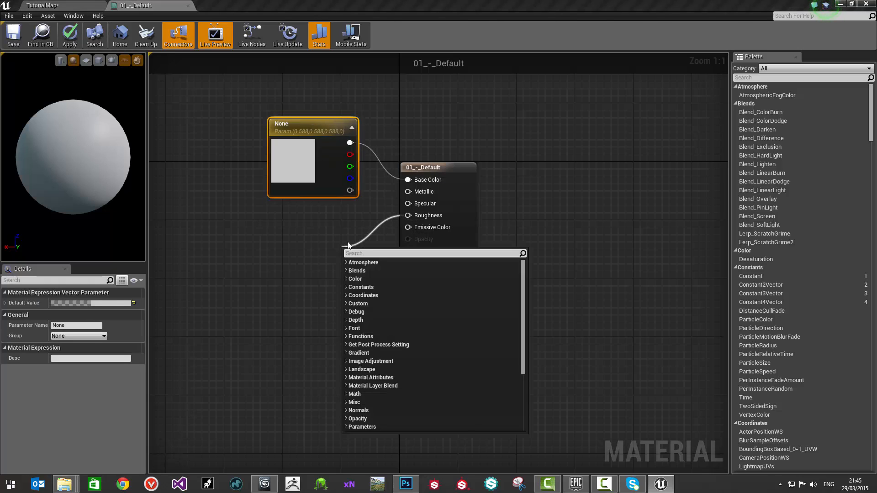
type("cons")
key("Return")
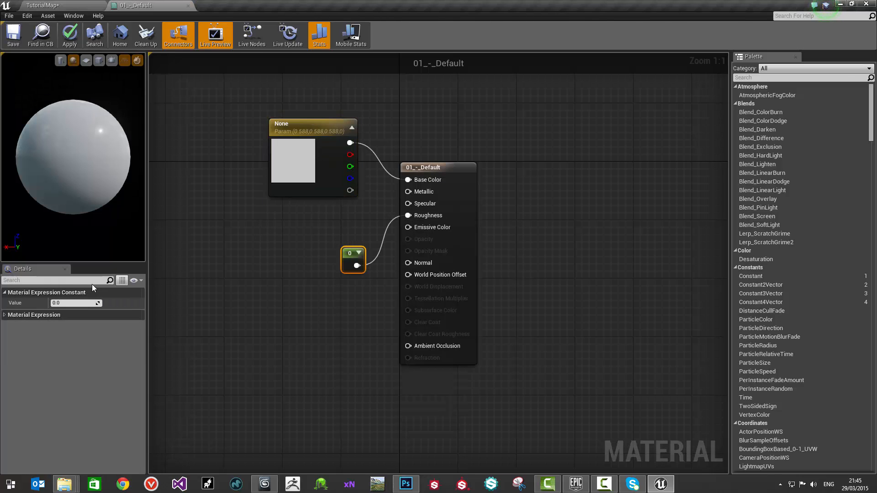
left_click_drag(63, 304, 73, 304)
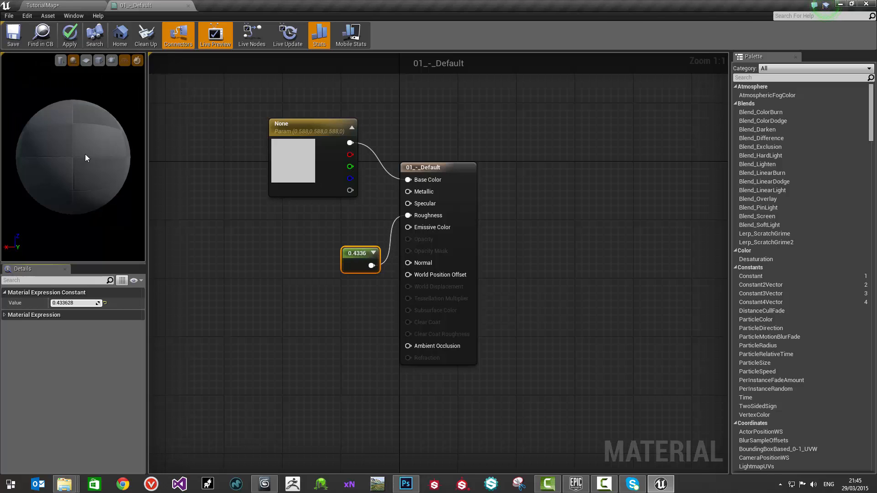
left_click_drag(85, 154, 120, 194)
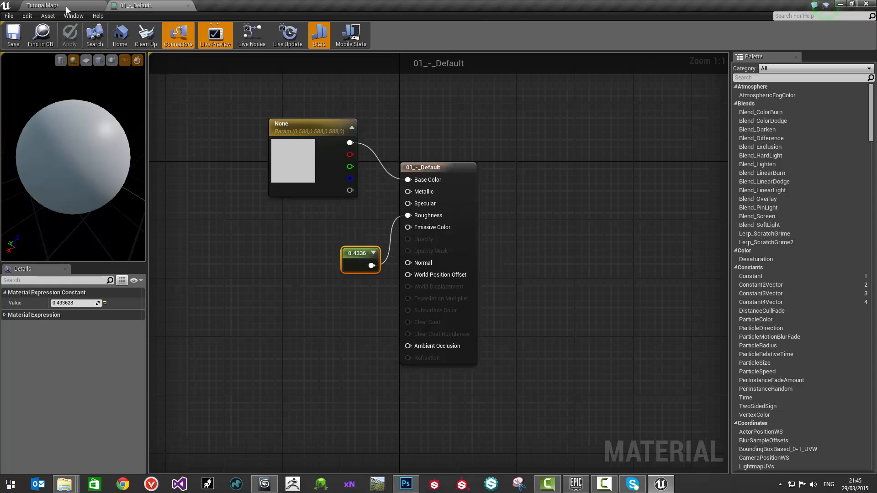
Step: Return to the TutorialMap level and save it
left_click(65, 6)
left_click(8, 16)
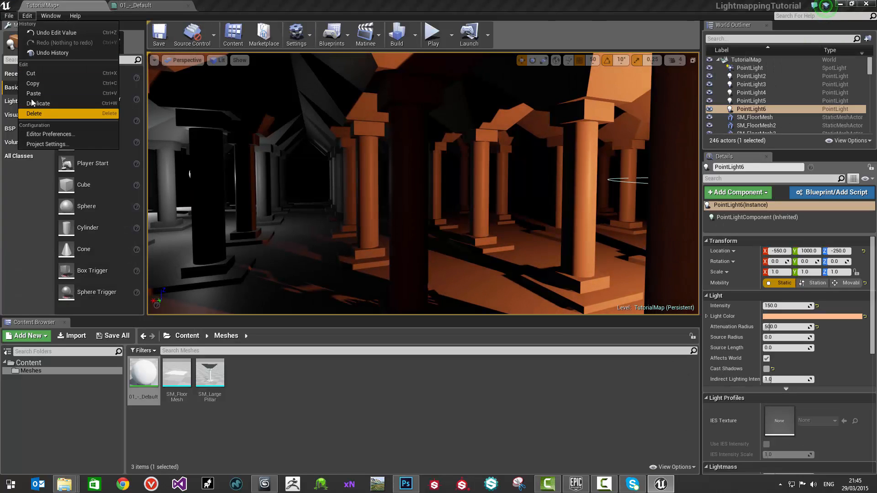
left_click(38, 95)
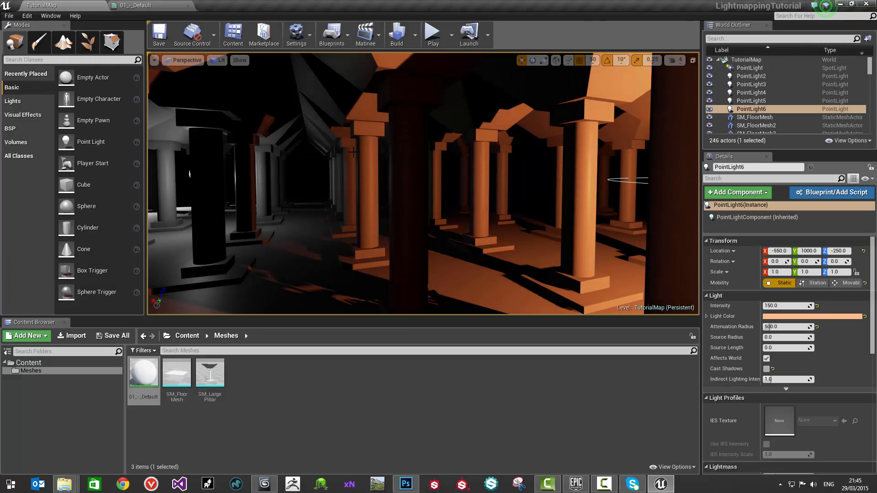
Step: Set the lighting quality to Production and build the level
right_click_drag(349, 147, 480, 178)
right_click_drag(319, 79, 358, 77)
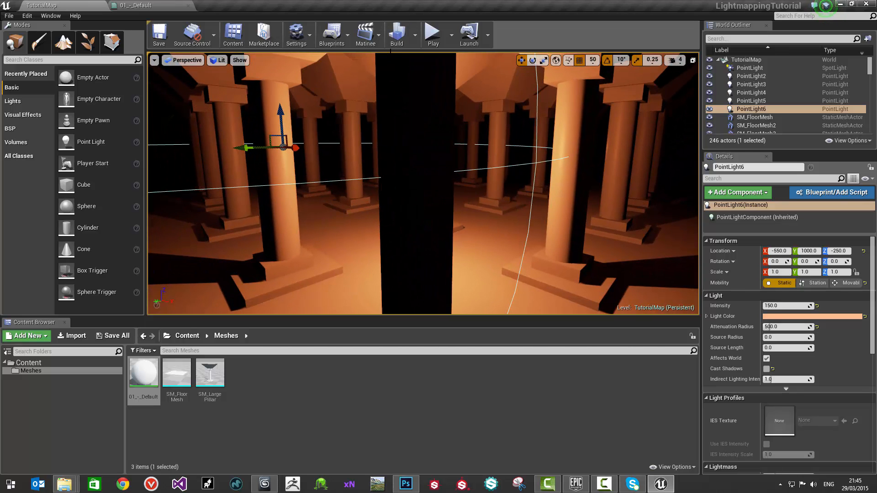
left_click(415, 35)
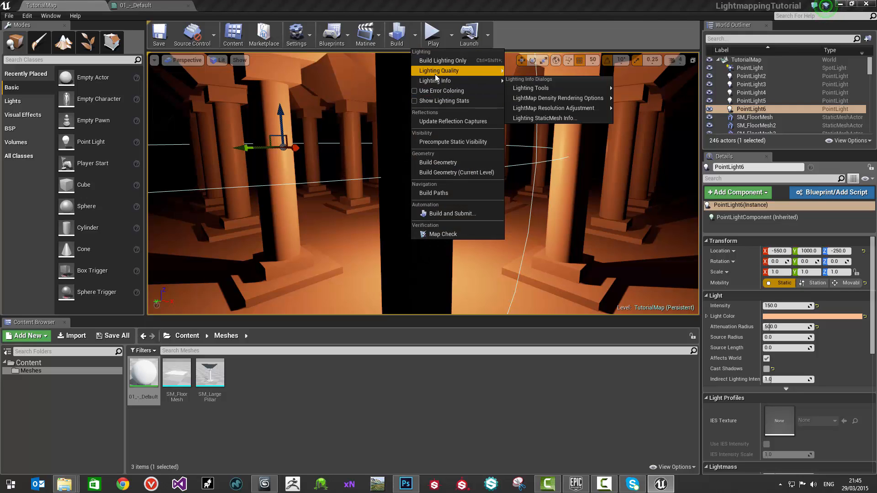
mouse_move(444, 72)
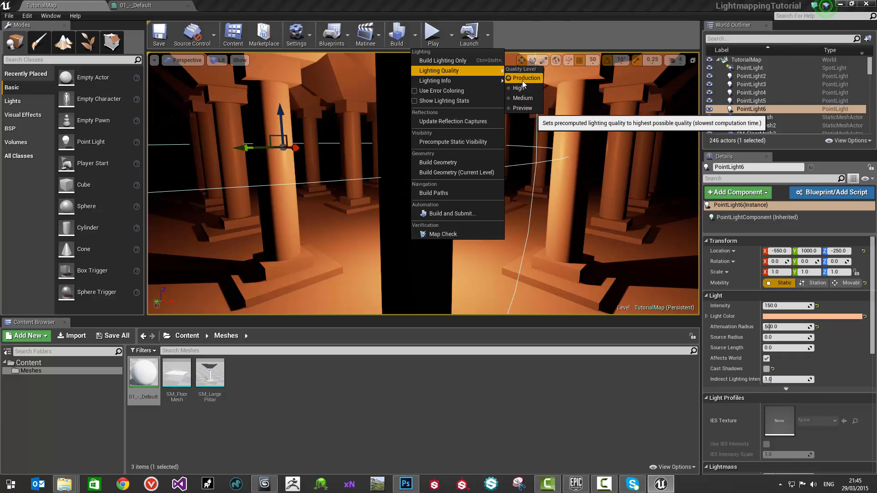
mouse_move(490, 70)
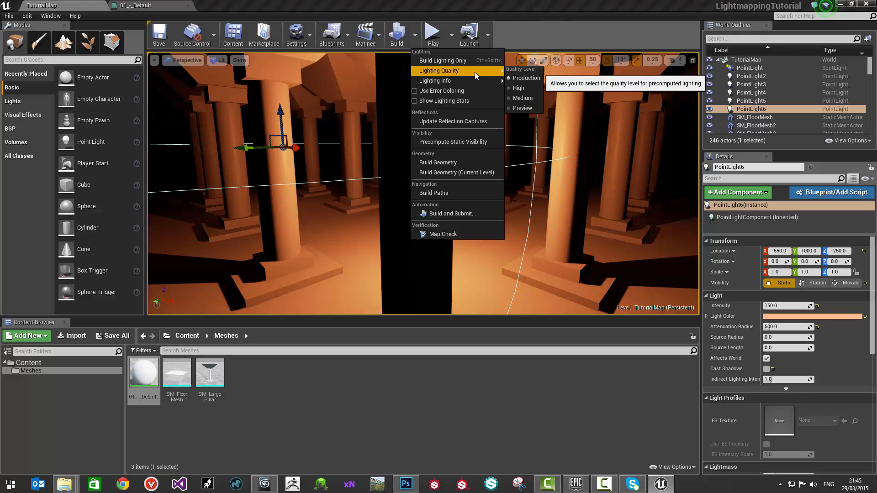
left_click(520, 77)
left_click(415, 35)
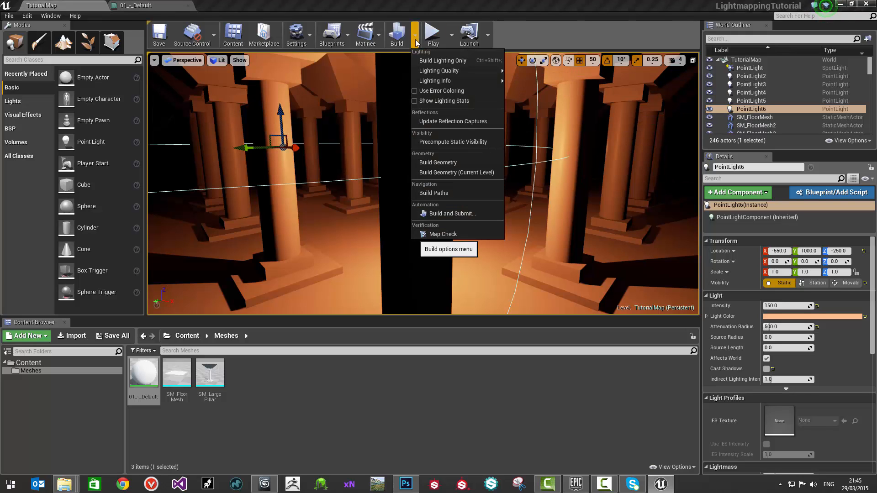
left_click(530, 34)
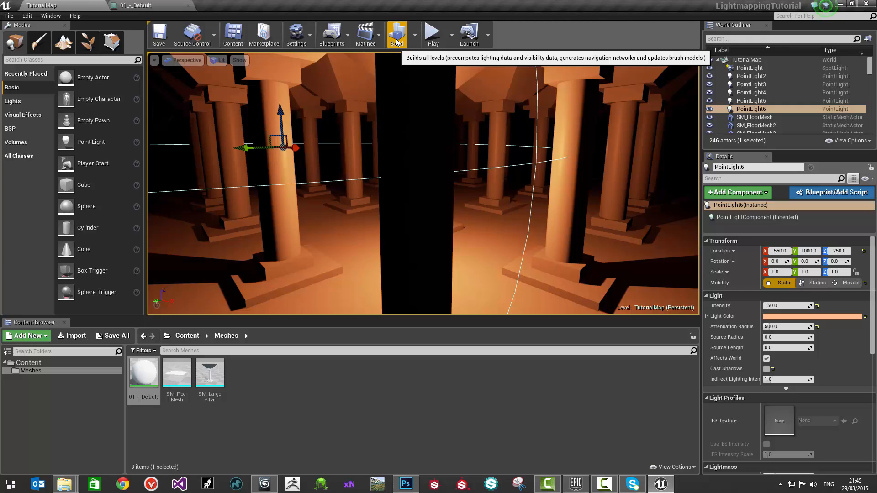
left_click(397, 40)
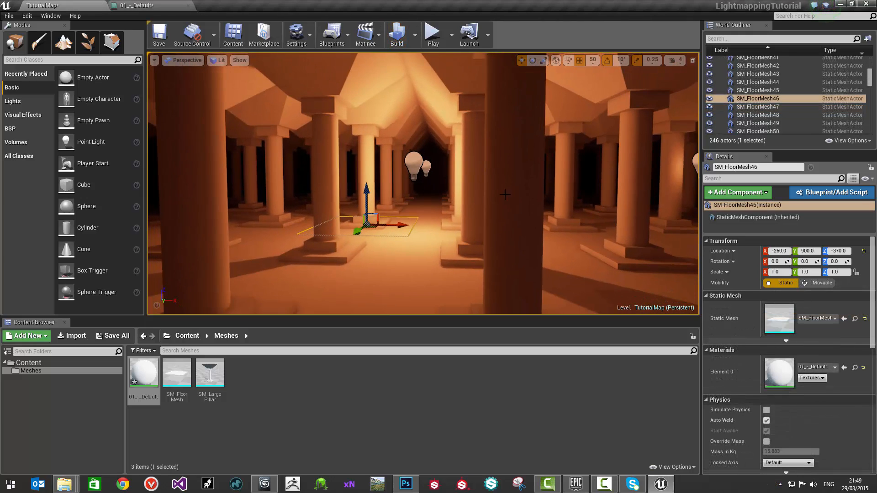
Step: Clear the selection and examine the baked lighting across the pillar aisles
key("Escape")
right_click_drag(505, 195, 450, 167)
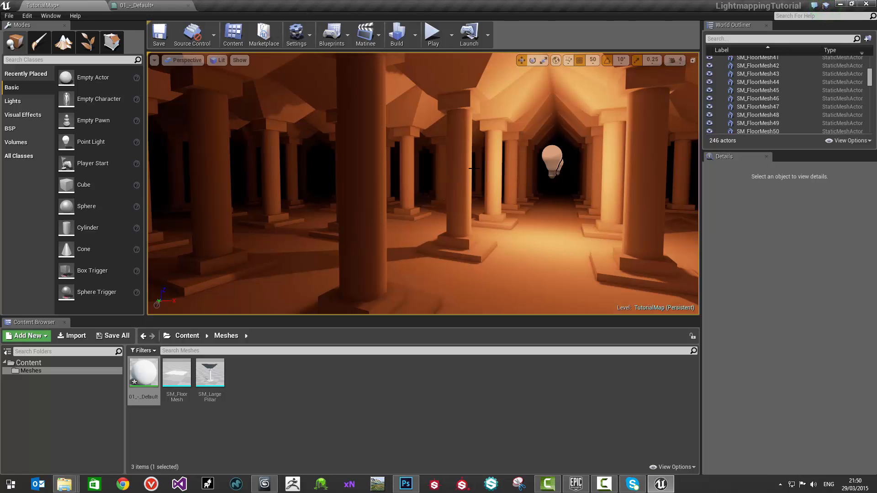
right_click_drag(474, 168, 492, 173)
right_click_drag(442, 144, 479, 131)
right_click_drag(367, 228, 369, 246)
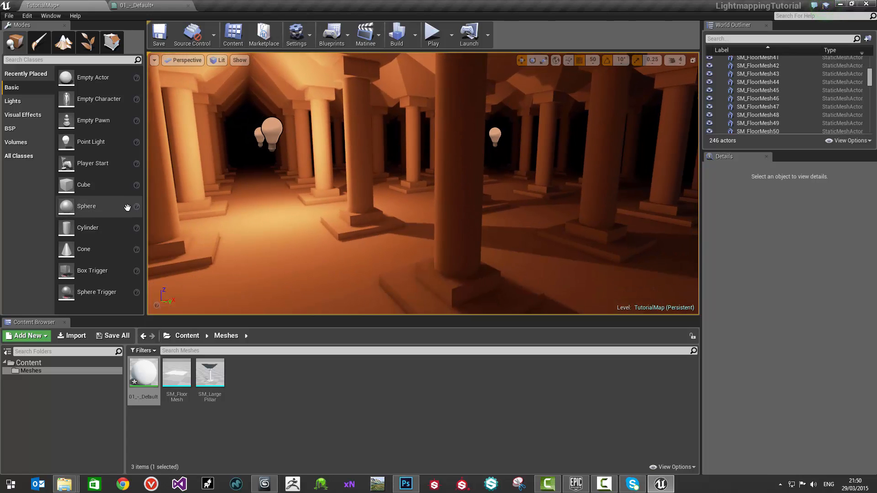
Step: Open the SM_LargePillar mesh to check its static mesh settings, and return to the level
left_click(196, 371)
double_click(195, 371)
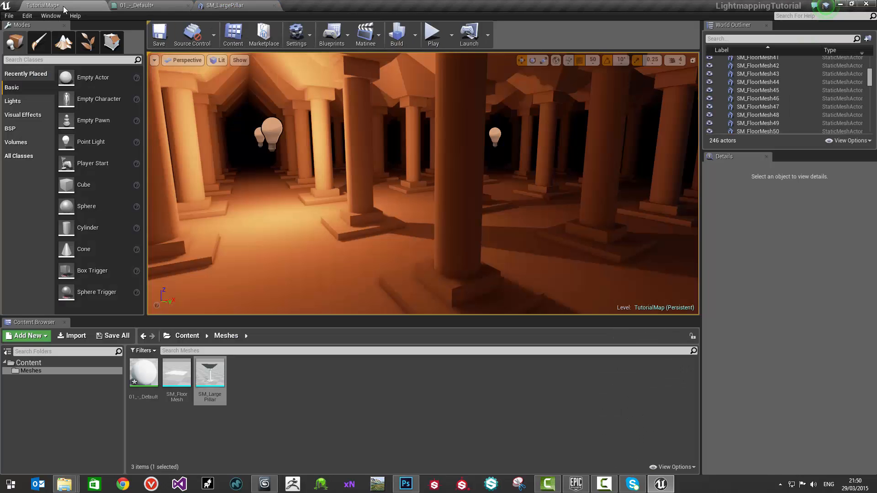
left_click(55, 5)
Step: Inspect the baked light and shadows on the pillars, vaults and floor from several viewpoints
mouse_move(360, 173)
right_mouse_down()
mouse_move(353, 172)
mouse_move(393, 172)
mouse_move(360, 172)
right_mouse_up()
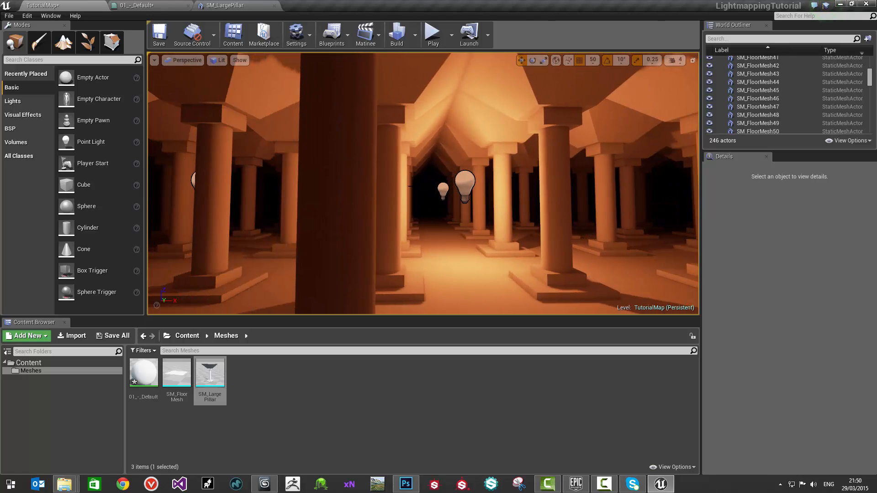
right_click_drag(410, 187, 400, 118)
mouse_move(544, 229)
right_mouse_down()
mouse_move(605, 241)
mouse_move(639, 232)
mouse_move(557, 236)
right_mouse_up()
right_click_drag(456, 193, 423, 180)
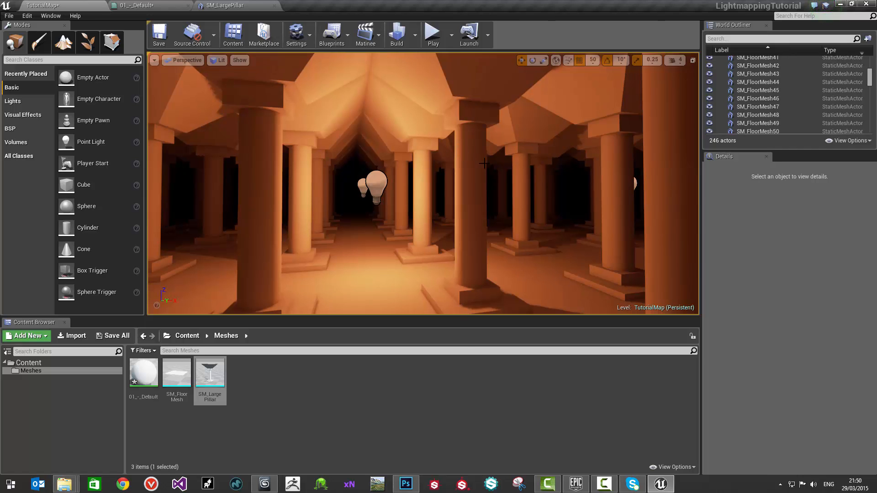
right_click_drag(484, 163, 512, 172)
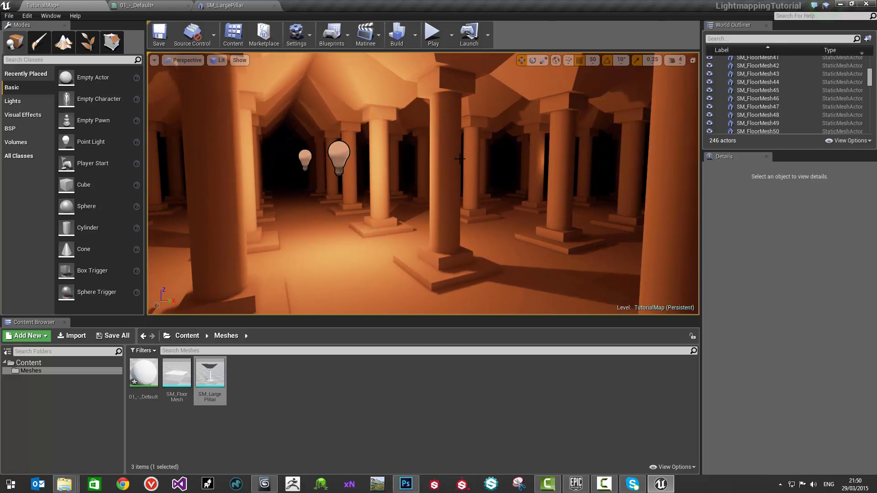